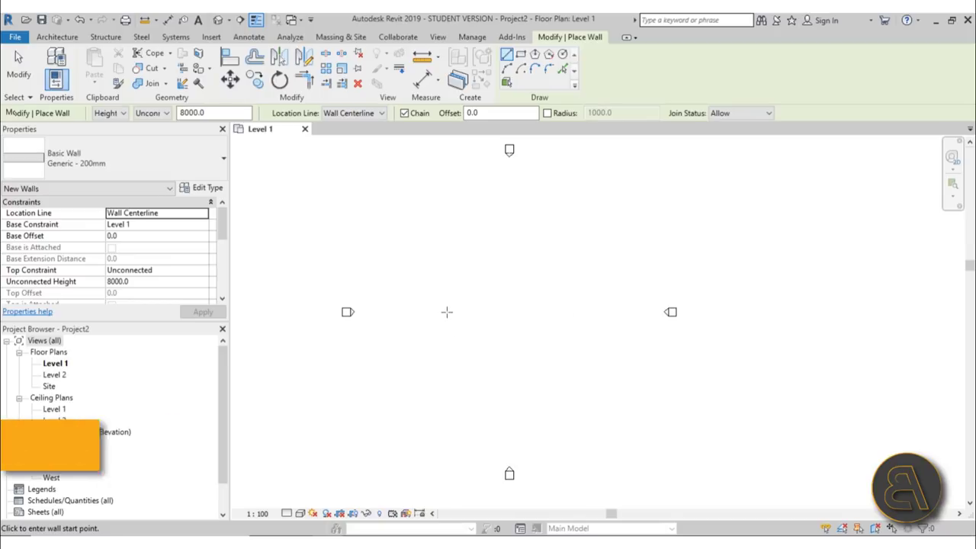
Draw a straight horizontal Generic - 200mm wall 4000 mm long on the Level 1 plan.
{"action": "left_click", "coordinate": [476, 310]}
{"action": "left_click", "coordinate": [500, 310]}
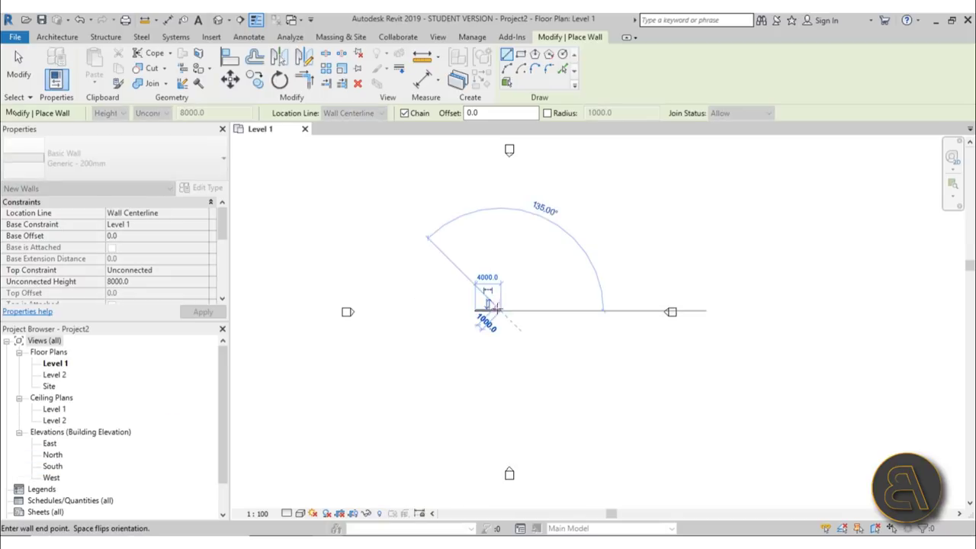
{"action": "left_click", "coordinate": [26, 65]}
Change the drawn wall's type to Generic - 300mm.
{"action": "scroll", "coordinate": [501, 303], "scroll_direction": "up", "scroll_amount": 3}
{"action": "left_click", "coordinate": [469, 323]}
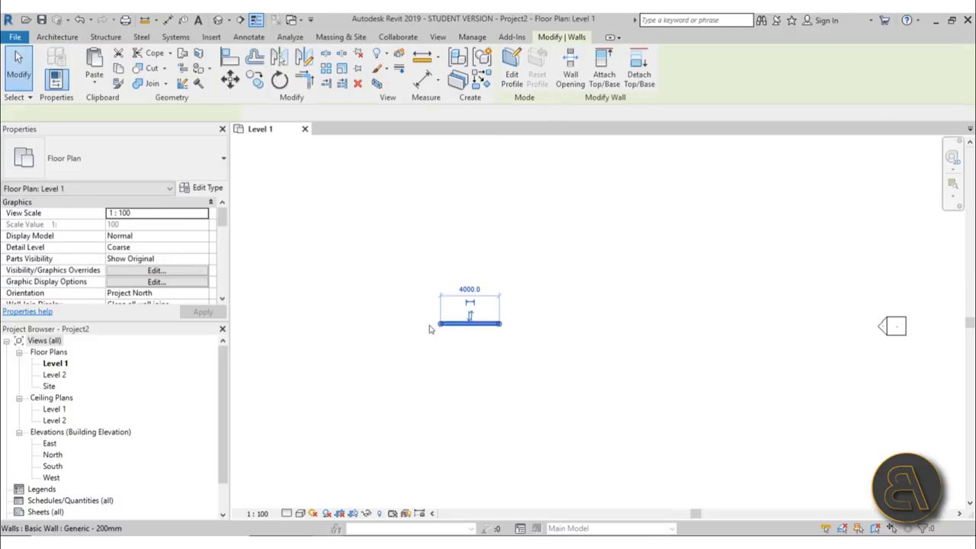
{"action": "left_click", "coordinate": [115, 158]}
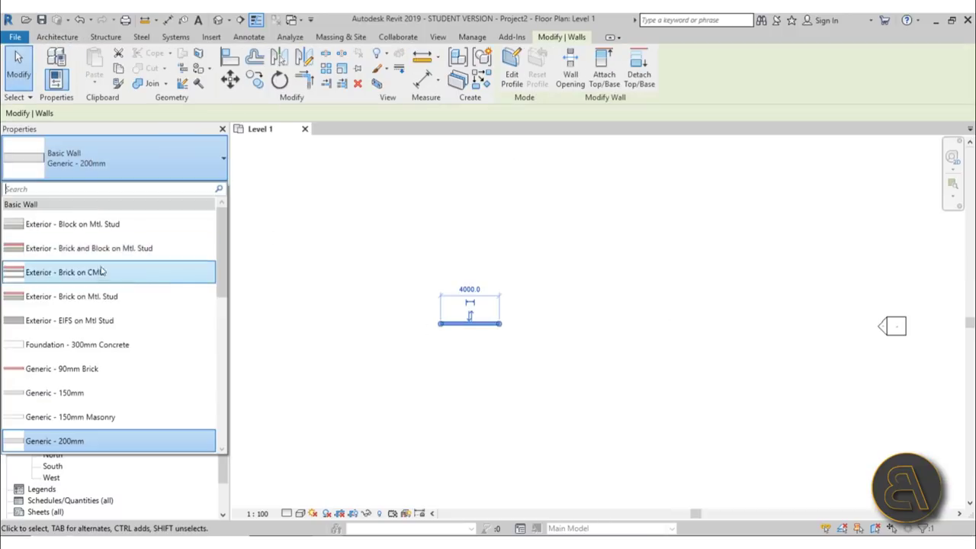
{"action": "scroll", "coordinate": [90, 395], "scroll_direction": "down", "scroll_amount": 3}
{"action": "left_click", "coordinate": [105, 383]}
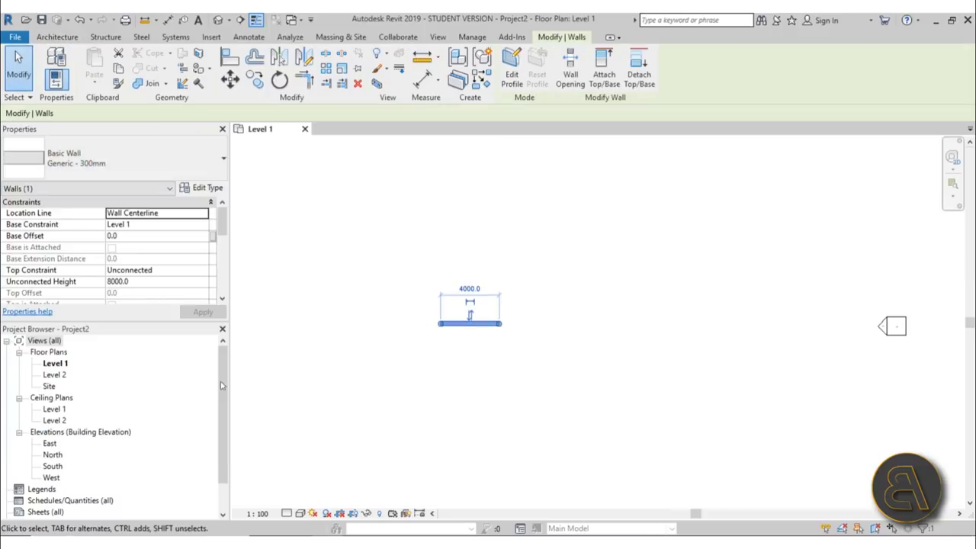
Assign the material Concrete, Cast-in-Place gray to the structure layer of the Generic - 300mm wall type.
{"action": "scroll", "coordinate": [392, 322], "scroll_direction": "up", "scroll_amount": 4}
{"action": "left_click", "coordinate": [203, 188]}
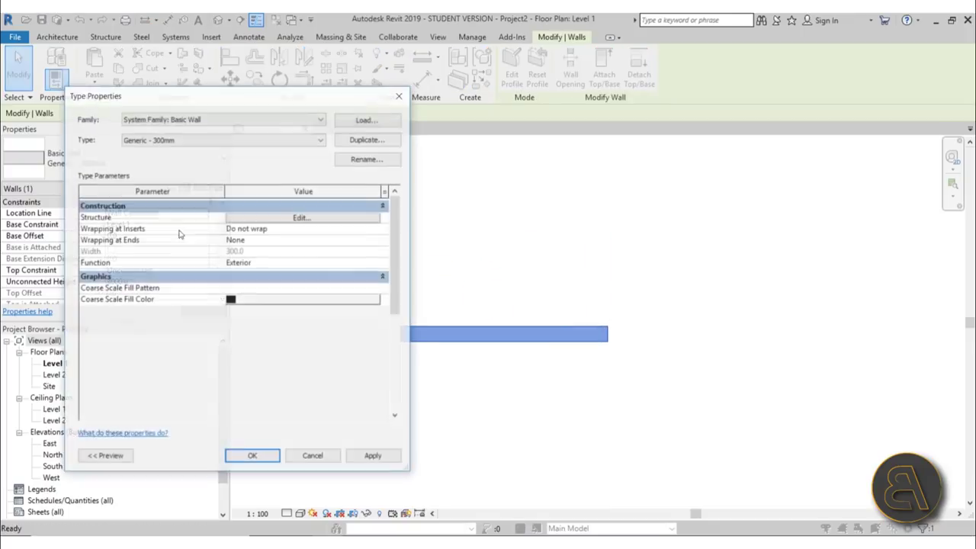
{"action": "left_click", "coordinate": [299, 219]}
{"action": "left_click", "coordinate": [226, 227]}
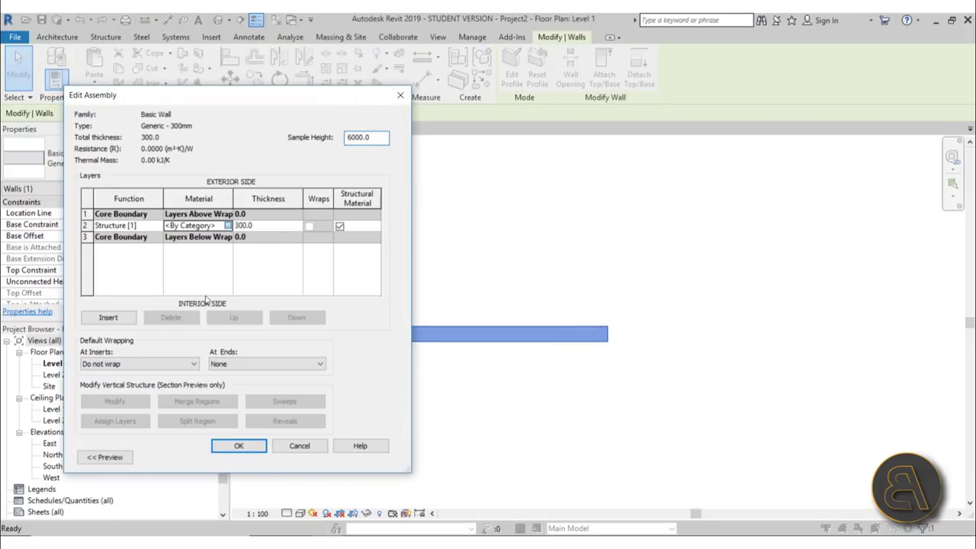
{"action": "left_click", "coordinate": [228, 225]}
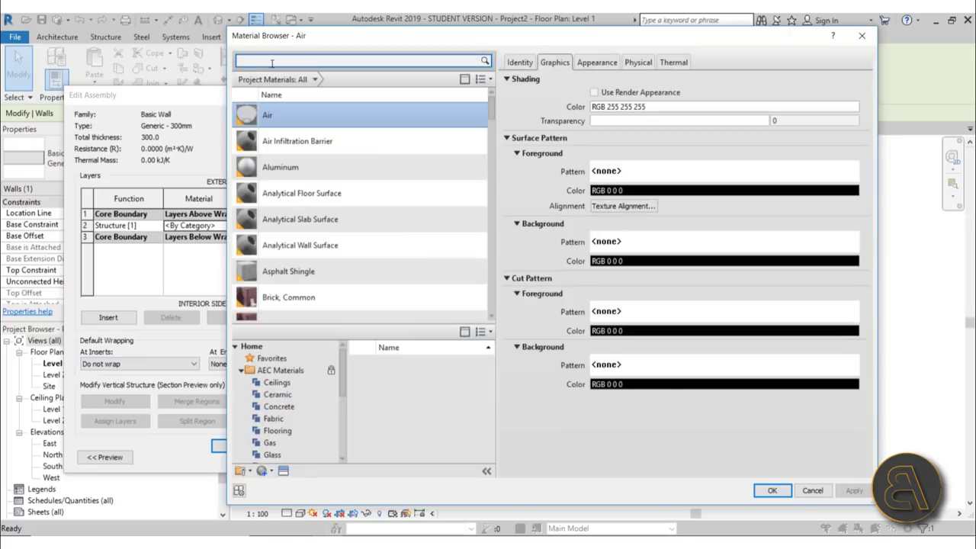
{"action": "left_click", "coordinate": [270, 61]}
{"action": "type", "text": "co"}
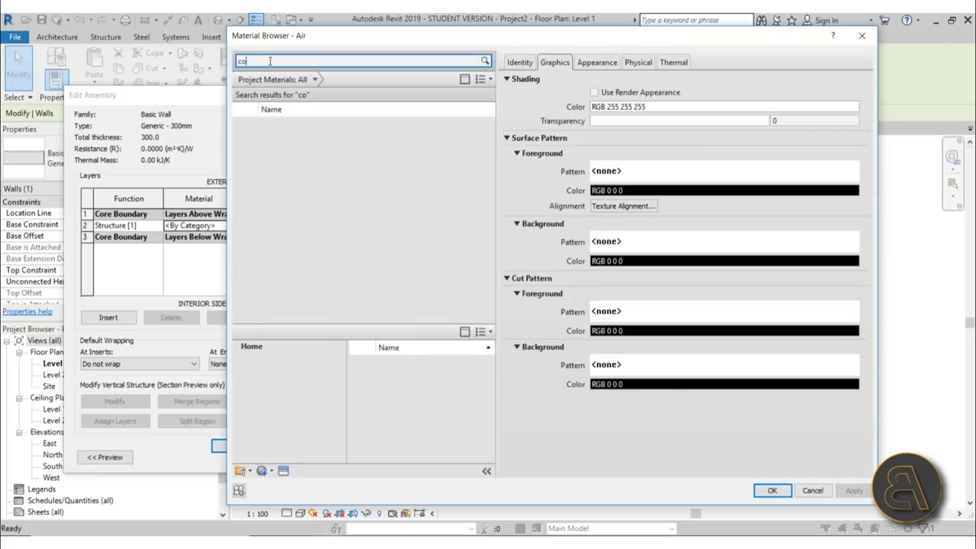
{"action": "type", "text": "nc"}
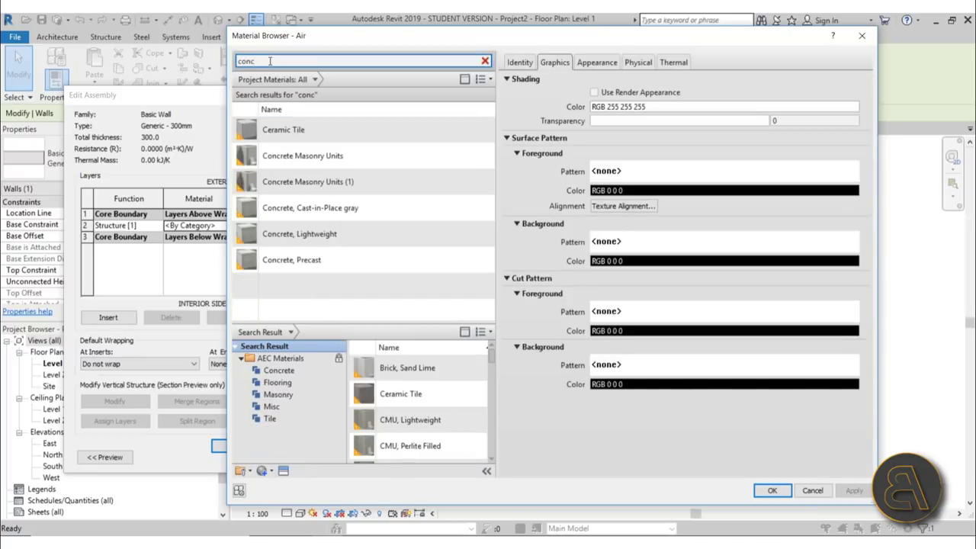
{"action": "left_click", "coordinate": [329, 209]}
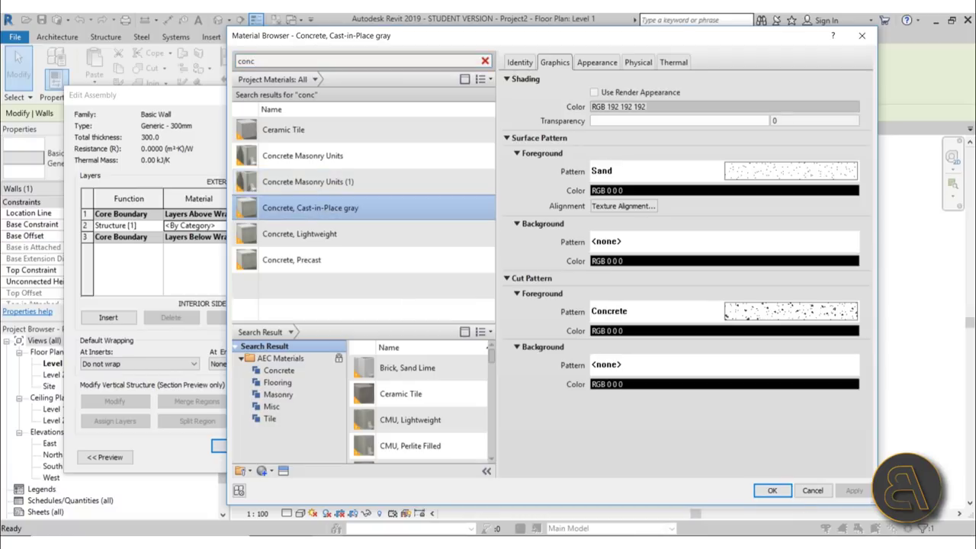
{"action": "left_click", "coordinate": [816, 492]}
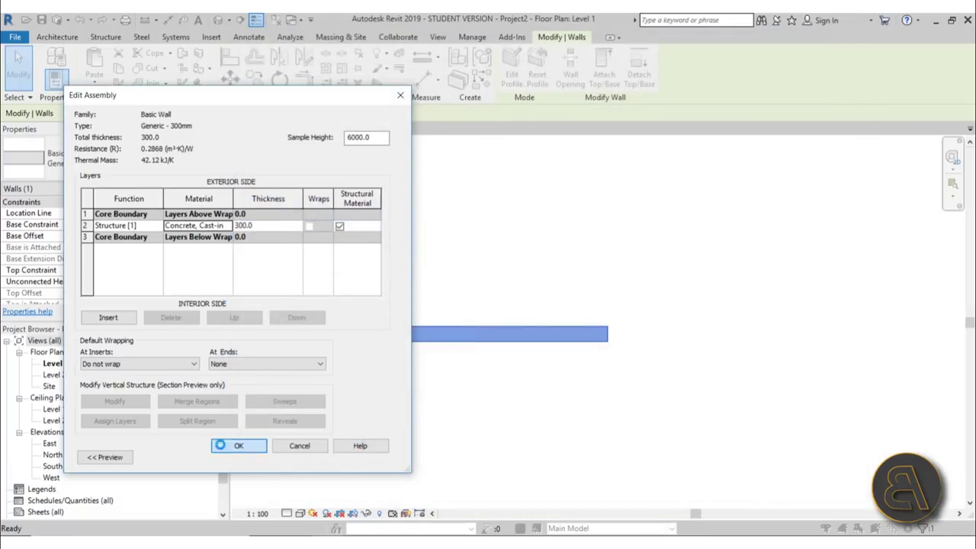
{"action": "left_click", "coordinate": [245, 446]}
{"action": "left_click", "coordinate": [373, 458]}
{"action": "left_click", "coordinate": [238, 461]}
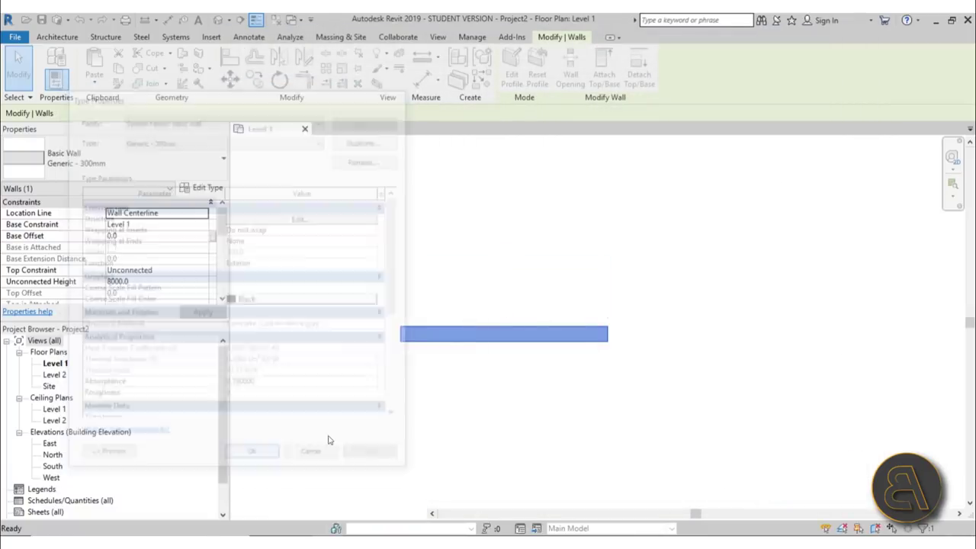
Deselect the wall and open the Level 2 floor plan.
{"action": "left_click", "coordinate": [443, 369]}
{"action": "double_click", "coordinate": [56, 376]}
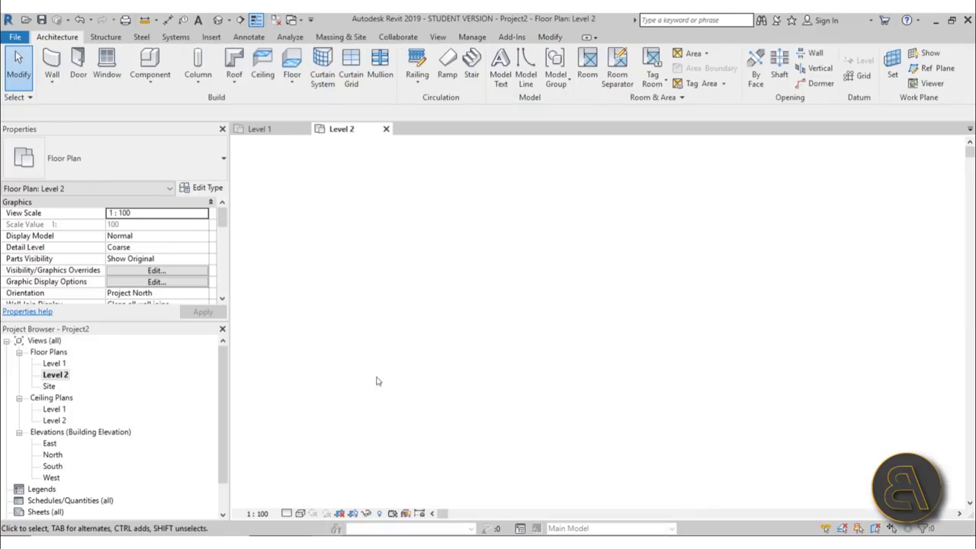
{"action": "middle_click_drag", "start_coordinate": [523, 389], "coordinate": [483, 308]}
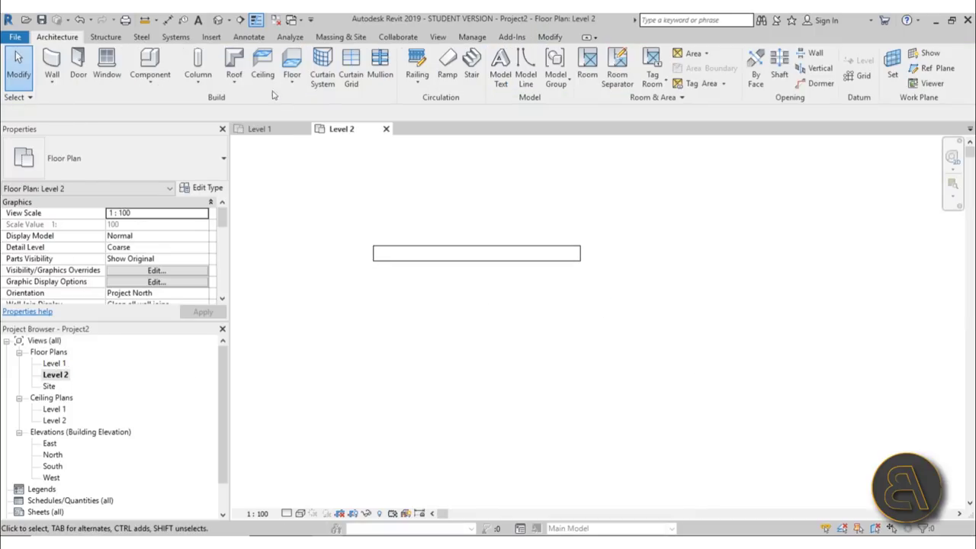
Place a W310X38.7 structural beam 3600 mm long, running perpendicular from the wall's midpoint toward the south.
{"action": "left_click", "coordinate": [141, 38]}
{"action": "left_click", "coordinate": [106, 38]}
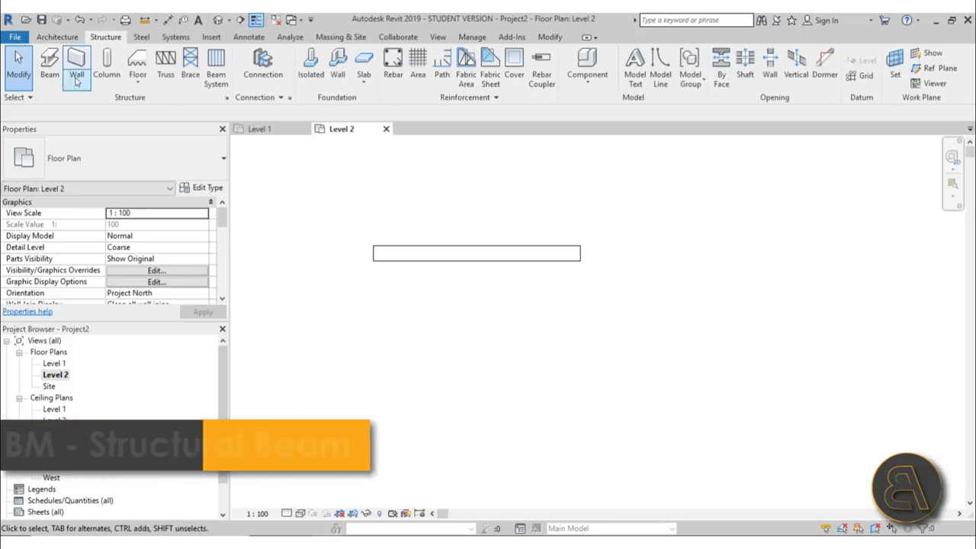
{"action": "left_click", "coordinate": [49, 65]}
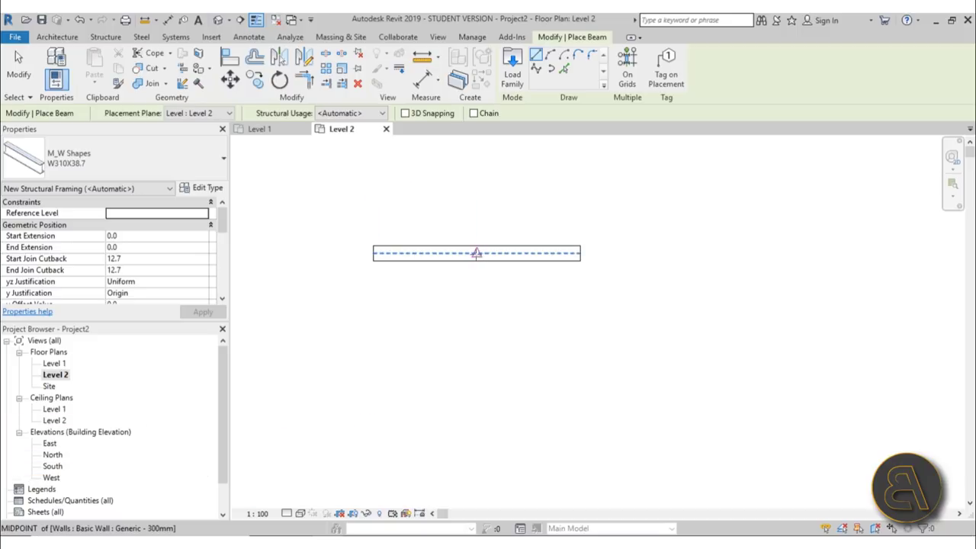
{"action": "left_click", "coordinate": [476, 253]}
{"action": "scroll", "coordinate": [476, 373], "scroll_direction": "down", "scroll_amount": 2}
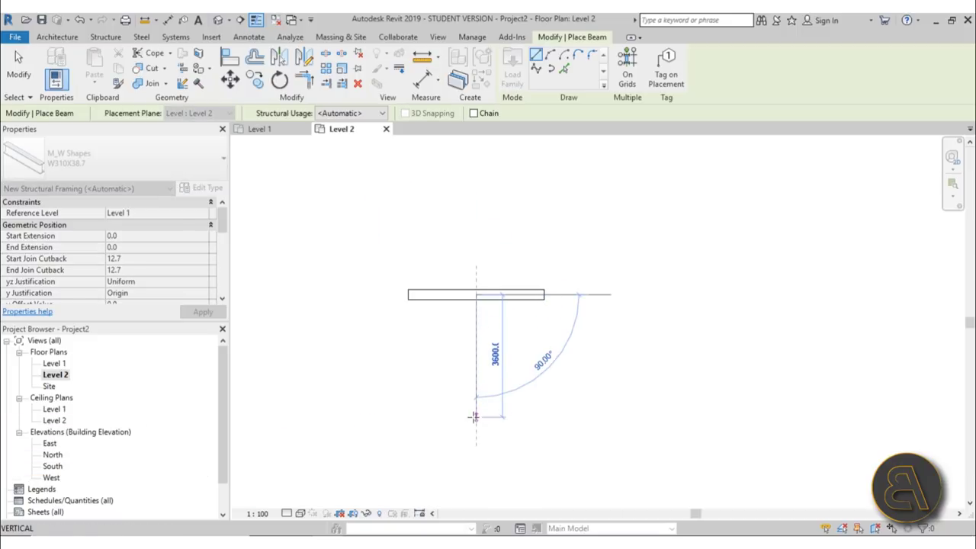
{"action": "left_click", "coordinate": [474, 416]}
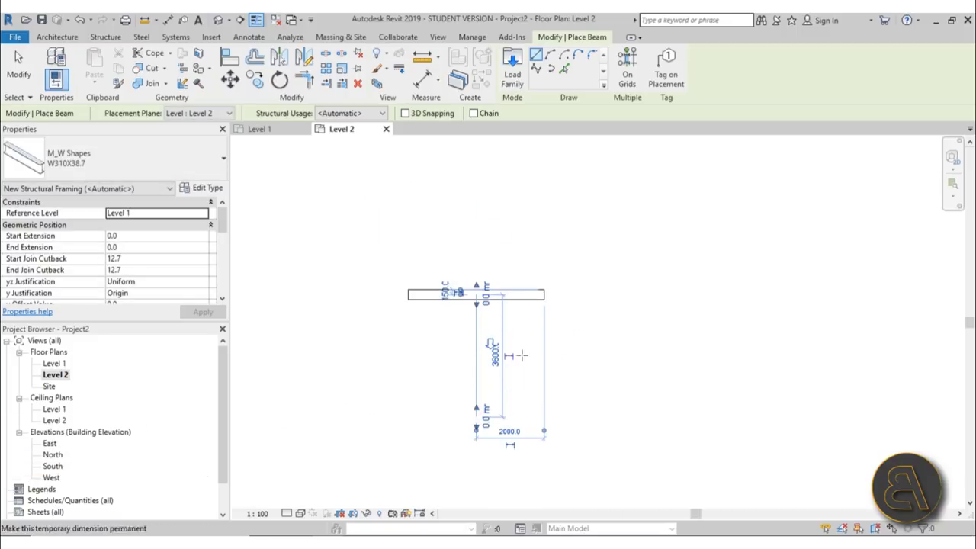
Set the Level 2 view's detail level to Fine and its visual style to Hidden Line, and end beam placement.
{"action": "scroll", "coordinate": [488, 343], "scroll_direction": "up", "scroll_amount": 2}
{"action": "scroll", "coordinate": [463, 325], "scroll_direction": "down", "scroll_amount": 1}
{"action": "left_click", "coordinate": [286, 513]}
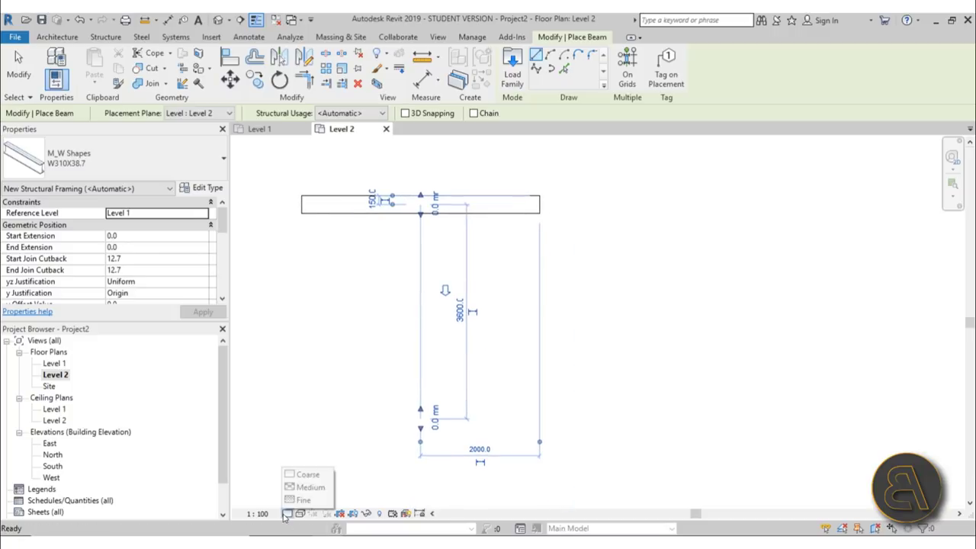
{"action": "left_click", "coordinate": [305, 500]}
{"action": "left_click", "coordinate": [288, 514]}
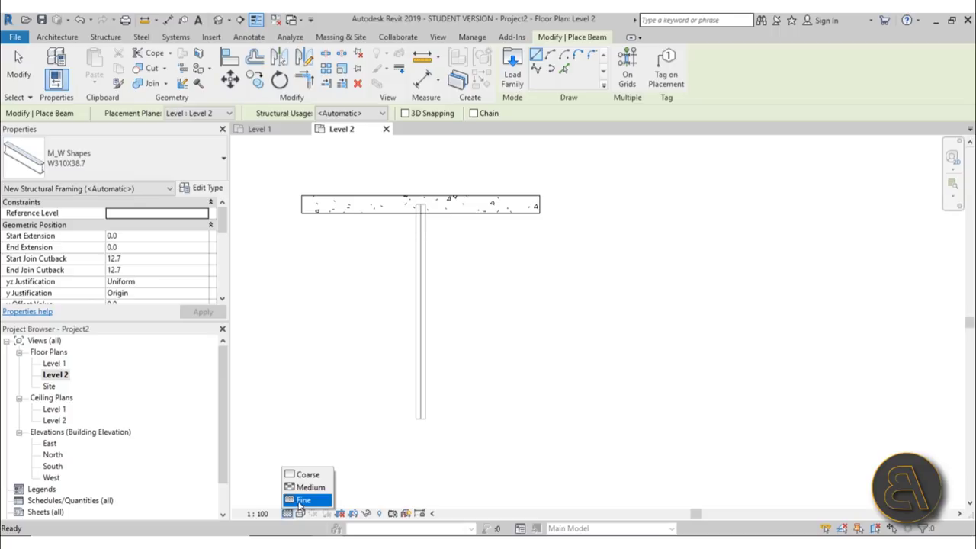
{"action": "left_click", "coordinate": [303, 500]}
{"action": "left_click", "coordinate": [301, 514]}
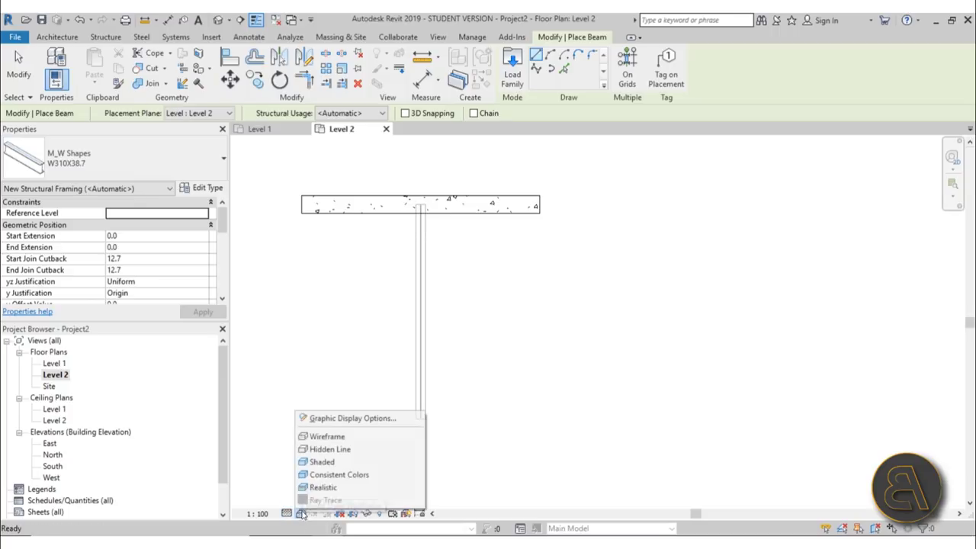
{"action": "left_click", "coordinate": [330, 449]}
{"action": "scroll", "coordinate": [460, 242], "scroll_direction": "up", "scroll_amount": 2}
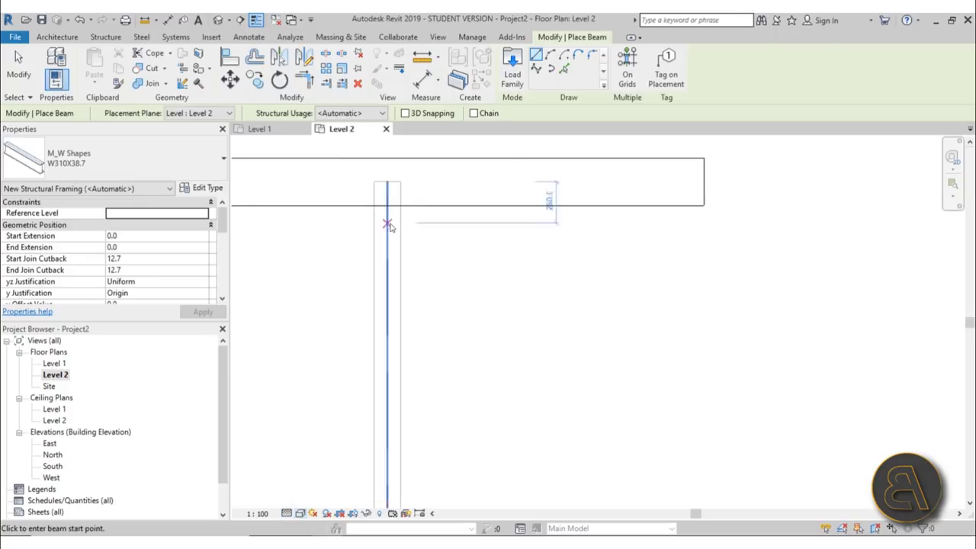
{"action": "key", "text": "Escape"}
{"action": "key", "text": "Escape"}
{"action": "scroll", "coordinate": [430, 220], "scroll_direction": "up", "scroll_amount": 3}
{"action": "scroll", "coordinate": [499, 190], "scroll_direction": "down", "scroll_amount": 3}
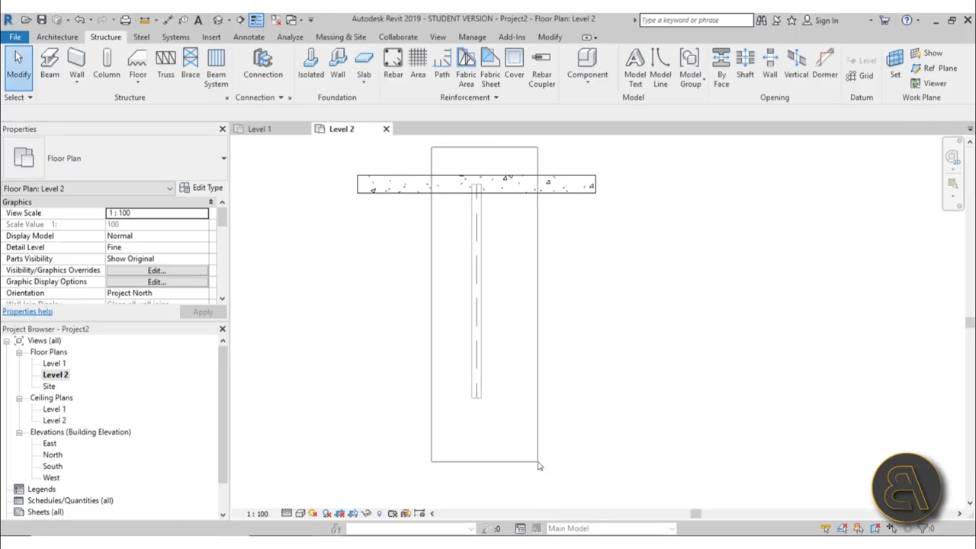
{"action": "middle_click_drag", "start_coordinate": [540, 254], "coordinate": [510, 269]}
{"action": "scroll", "coordinate": [430, 251], "scroll_direction": "up", "scroll_amount": 1}
{"action": "middle_click_drag", "start_coordinate": [419, 293], "coordinate": [405, 285]}
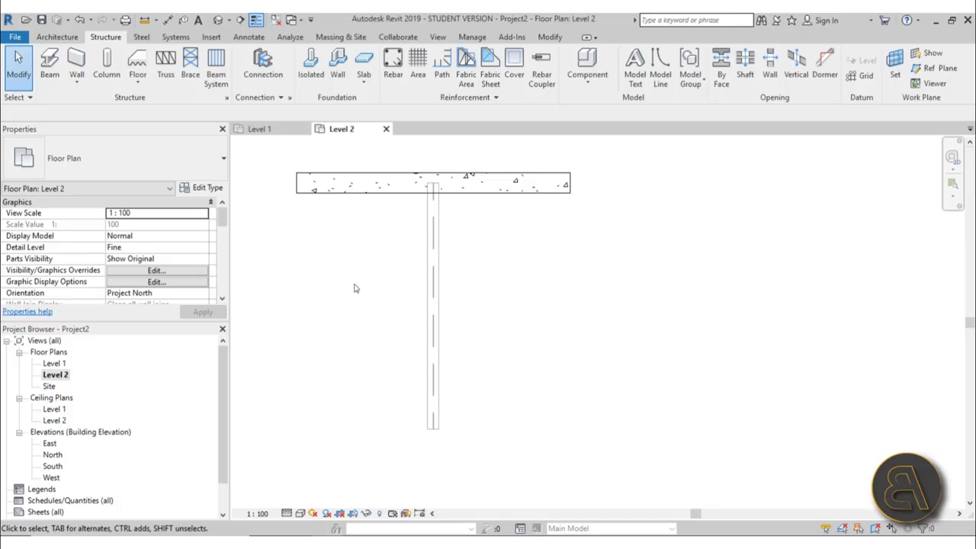
{"action": "scroll", "coordinate": [156, 253], "scroll_direction": "down", "scroll_amount": 4}
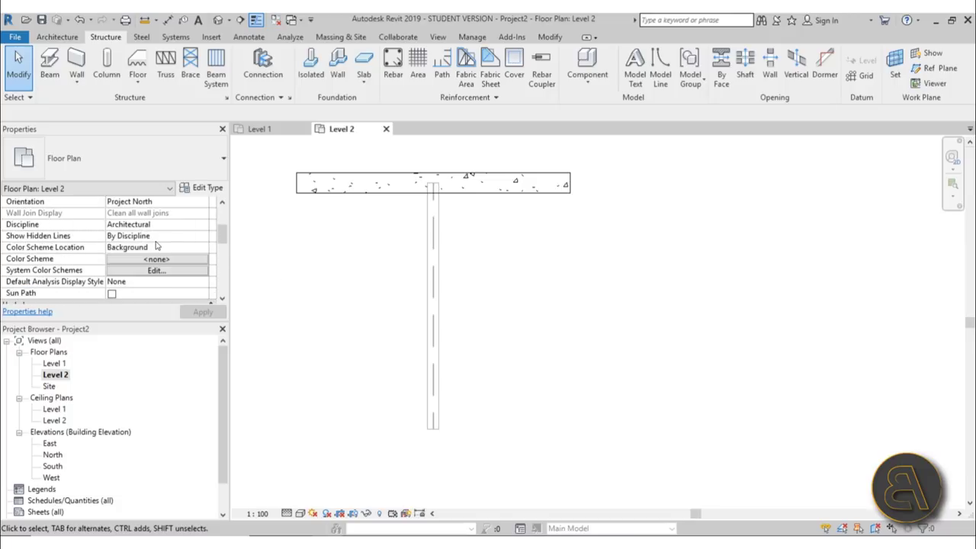
{"action": "scroll", "coordinate": [189, 247], "scroll_direction": "down", "scroll_amount": 3}
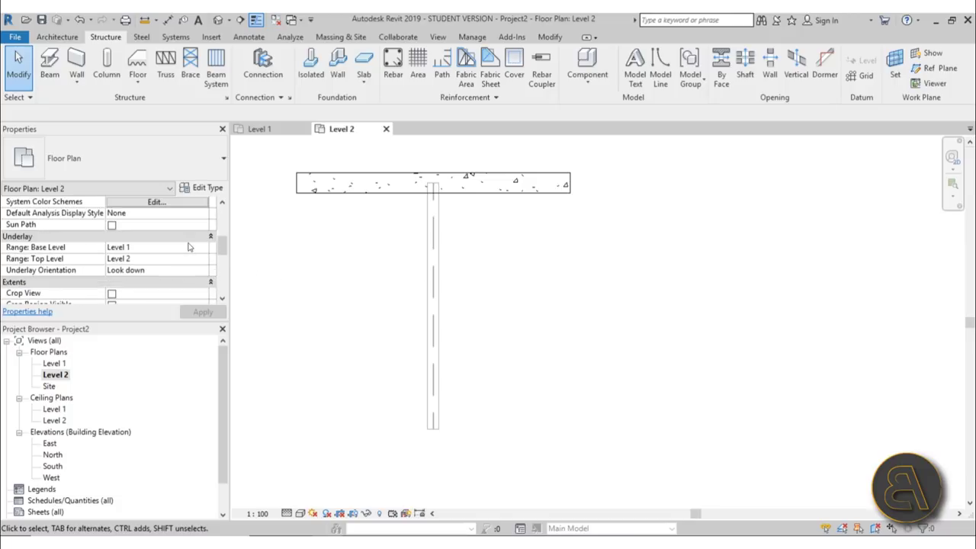
{"action": "scroll", "coordinate": [189, 247], "scroll_direction": "down", "scroll_amount": 3}
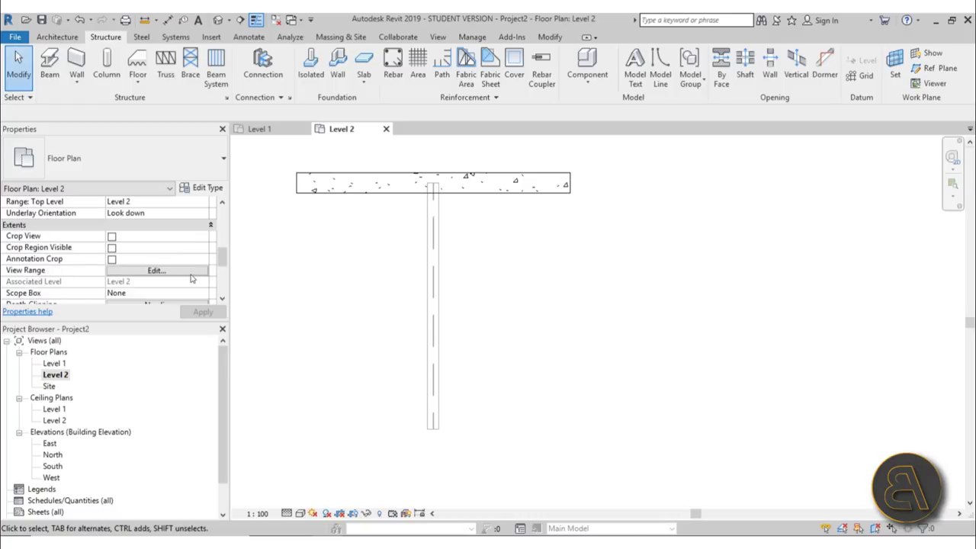
{"action": "left_click", "coordinate": [191, 273]}
{"action": "left_click", "coordinate": [497, 339]}
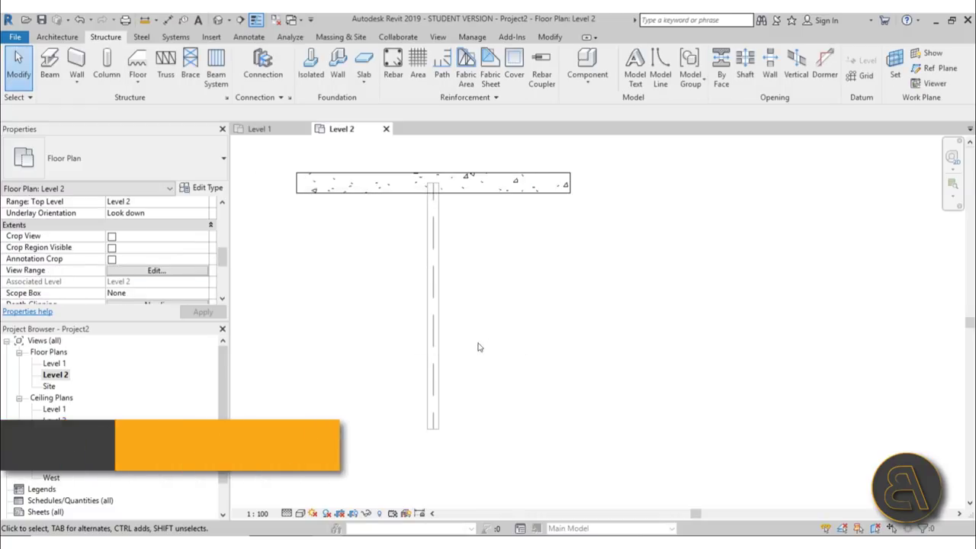
Set the Level 2 view range's bottom and view depth level to Unlimited.
{"action": "key", "text": "v"}
{"action": "key", "text": "r"}
{"action": "left_click", "coordinate": [352, 253]}
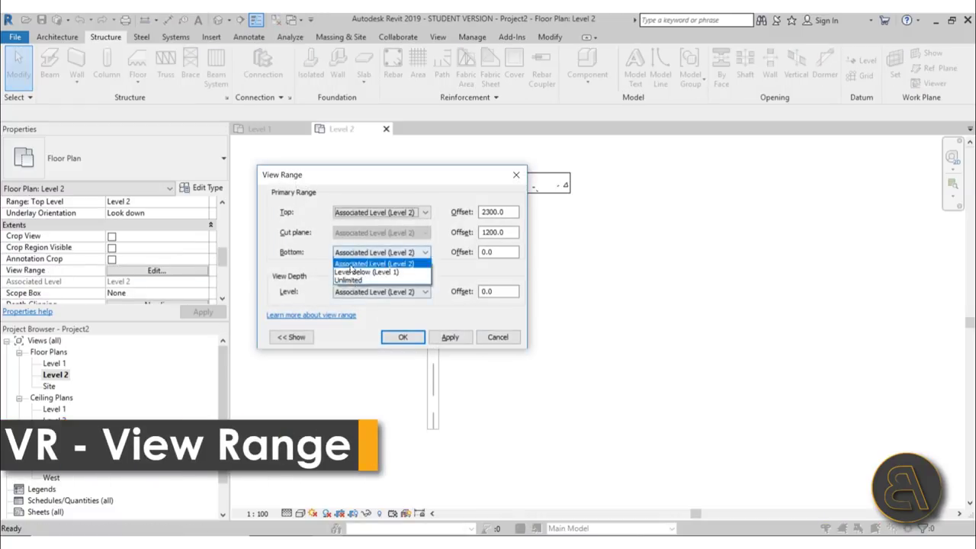
{"action": "left_click", "coordinate": [349, 280]}
{"action": "left_click", "coordinate": [337, 289]}
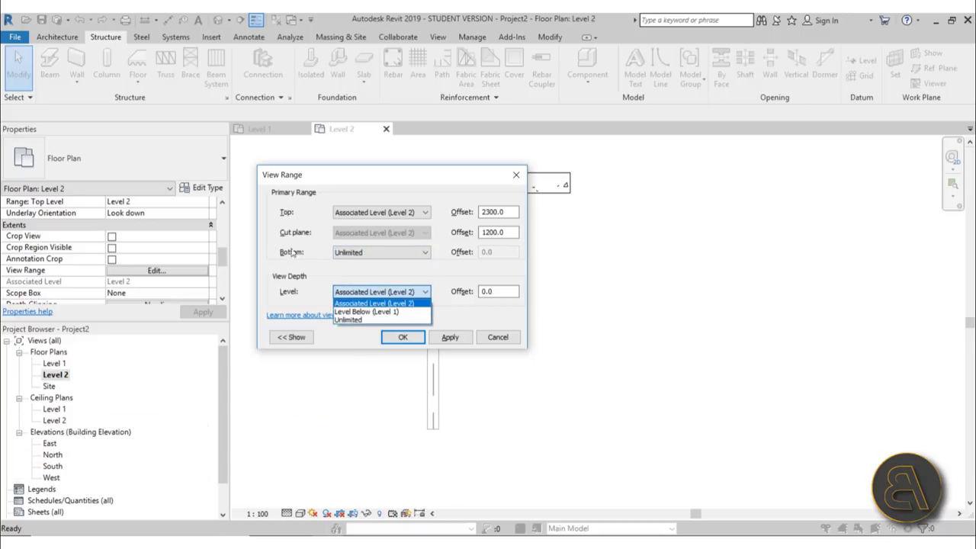
{"action": "left_click", "coordinate": [350, 320]}
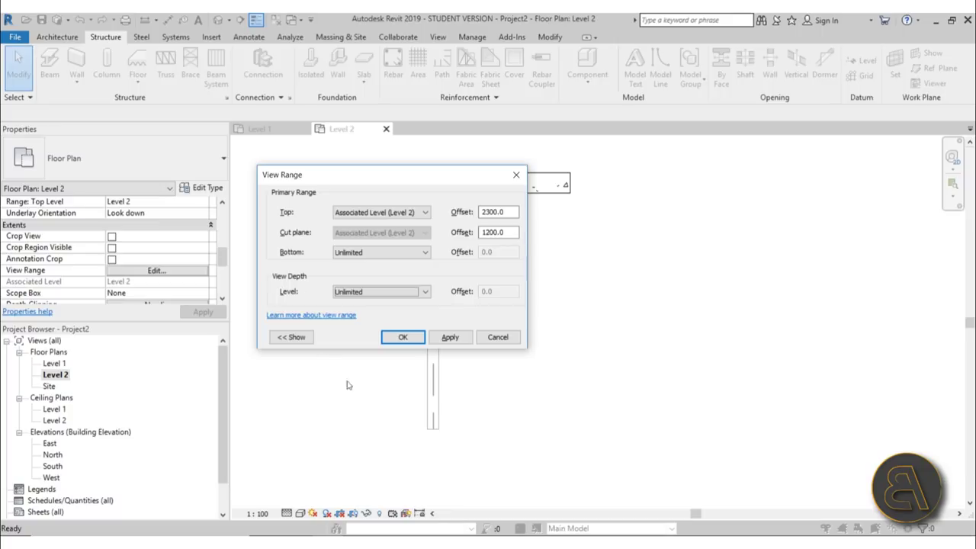
{"action": "left_click", "coordinate": [454, 341]}
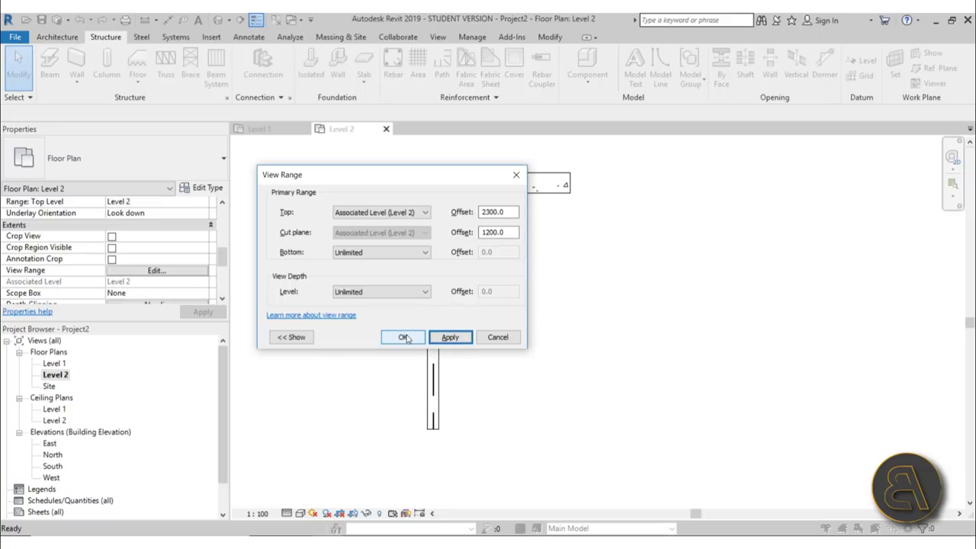
{"action": "left_click", "coordinate": [403, 337]}
Pull the steel beam's wall-side end back in the plan so that it stops well clear of the wall face.
{"action": "left_click", "coordinate": [435, 328]}
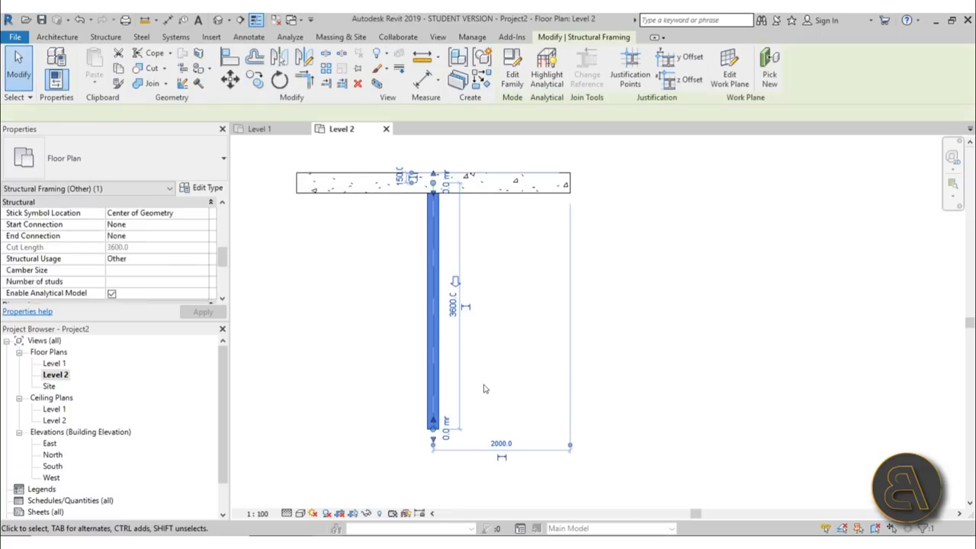
{"action": "scroll", "coordinate": [428, 183], "scroll_direction": "up", "scroll_amount": 5}
{"action": "scroll", "coordinate": [458, 319], "scroll_direction": "down", "scroll_amount": 3}
{"action": "left_click", "coordinate": [475, 313]}
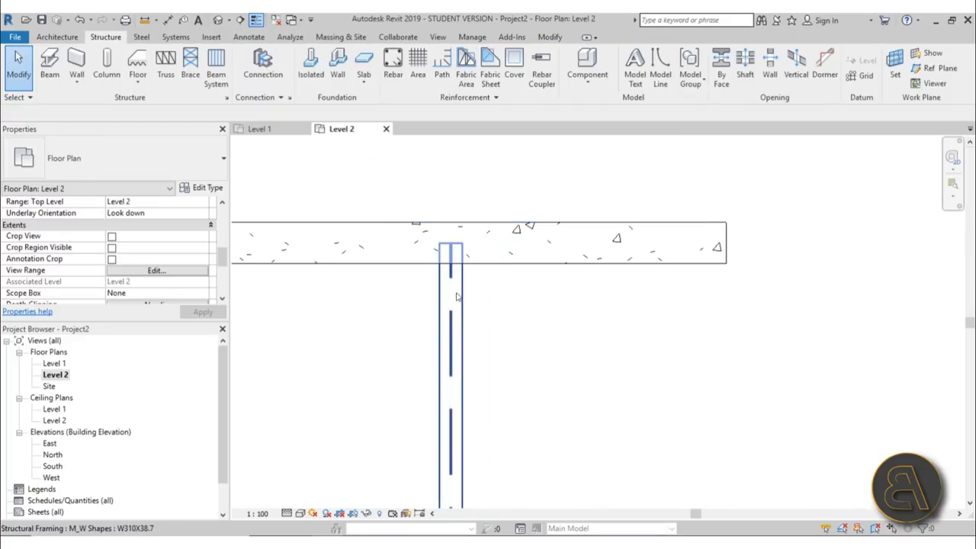
{"action": "left_click", "coordinate": [456, 297]}
{"action": "scroll", "coordinate": [455, 259], "scroll_direction": "up", "scroll_amount": 3}
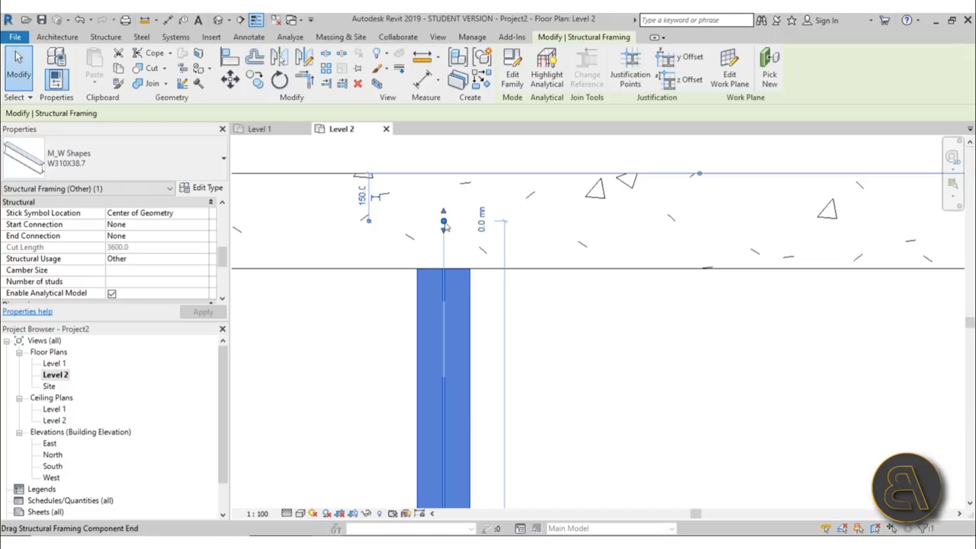
{"action": "scroll", "coordinate": [444, 227], "scroll_direction": "down", "scroll_amount": 4}
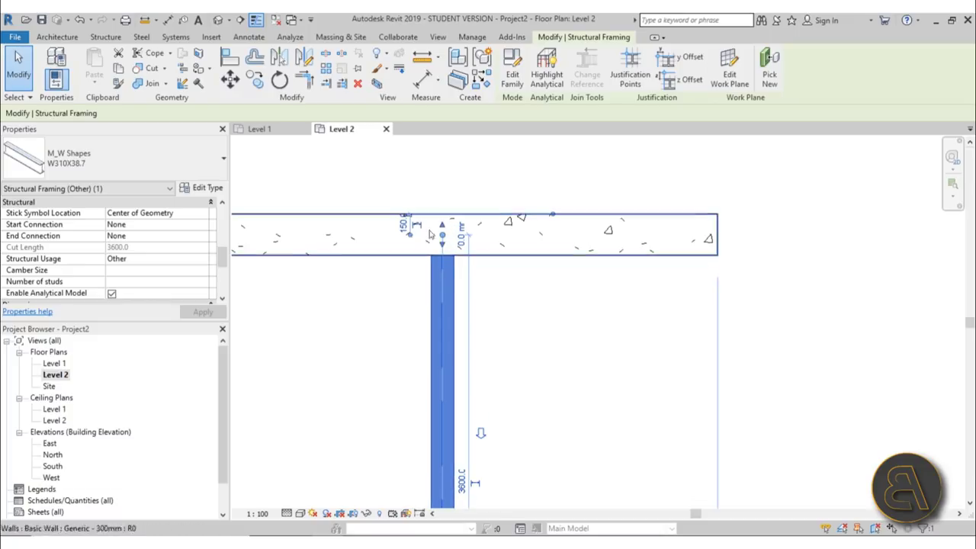
{"action": "scroll", "coordinate": [441, 238], "scroll_direction": "up", "scroll_amount": 2}
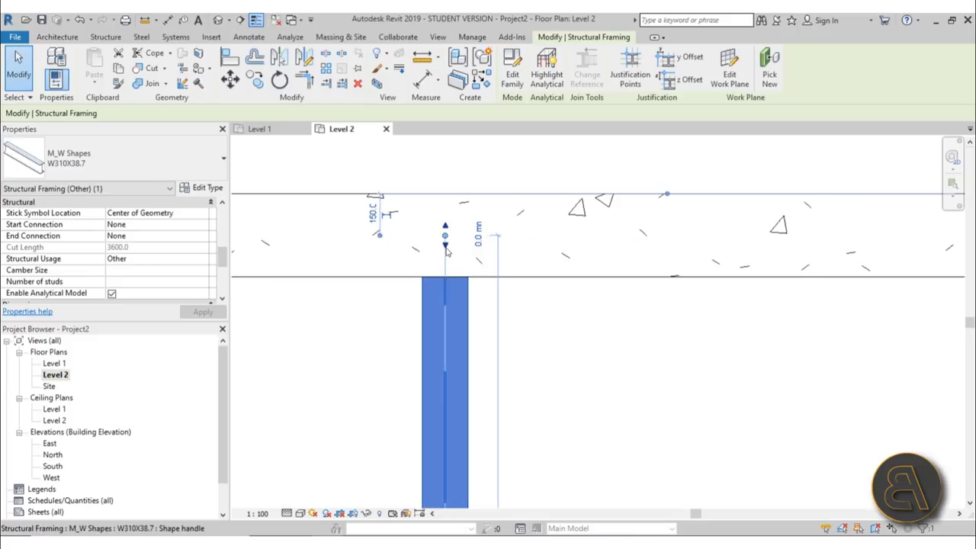
{"action": "left_click_drag", "start_coordinate": [446, 248], "coordinate": [446, 335]}
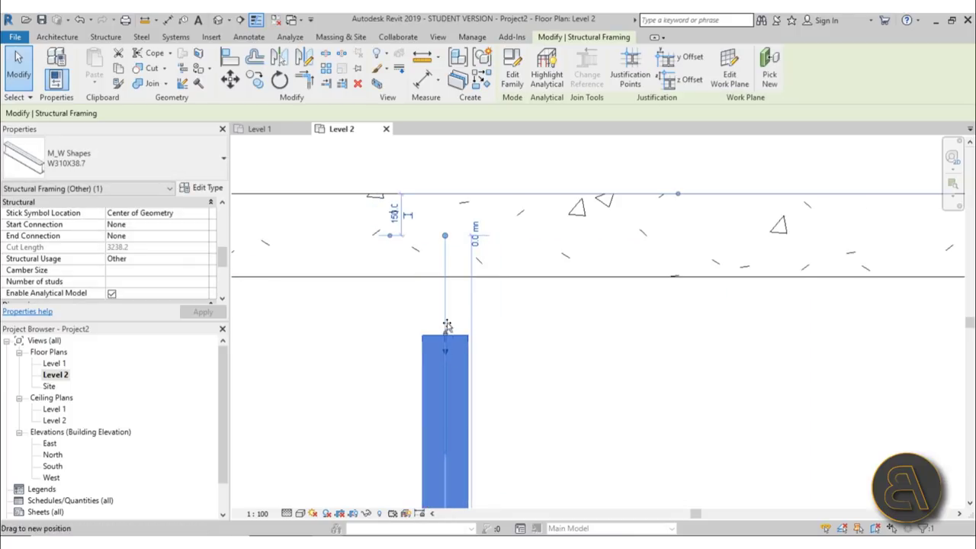
{"action": "left_click", "coordinate": [514, 346]}
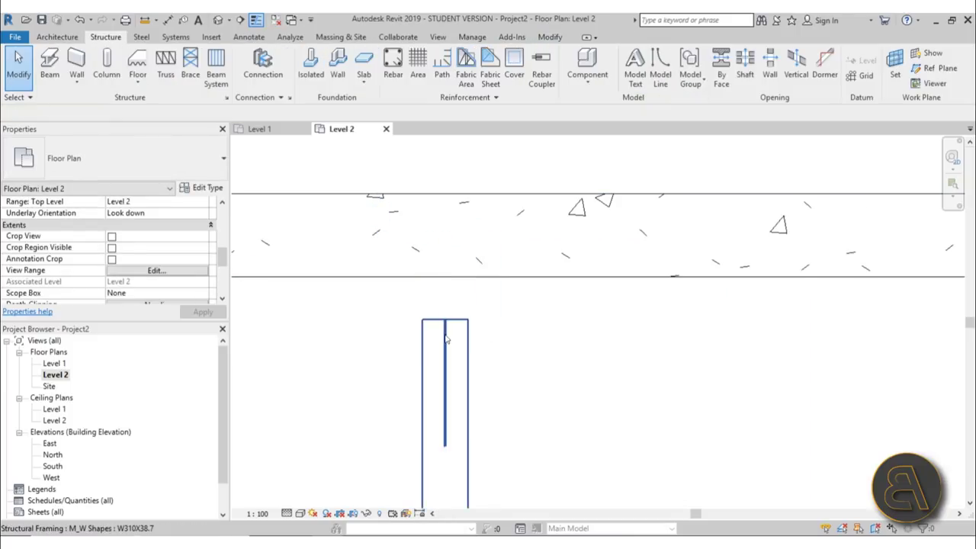
Extend the beam's wall-side end back toward the wall, leaving a small gap at the face and a cut length of about 3441 mm.
{"action": "left_click", "coordinate": [447, 339]}
{"action": "left_click_drag", "start_coordinate": [446, 315], "coordinate": [446, 283]}
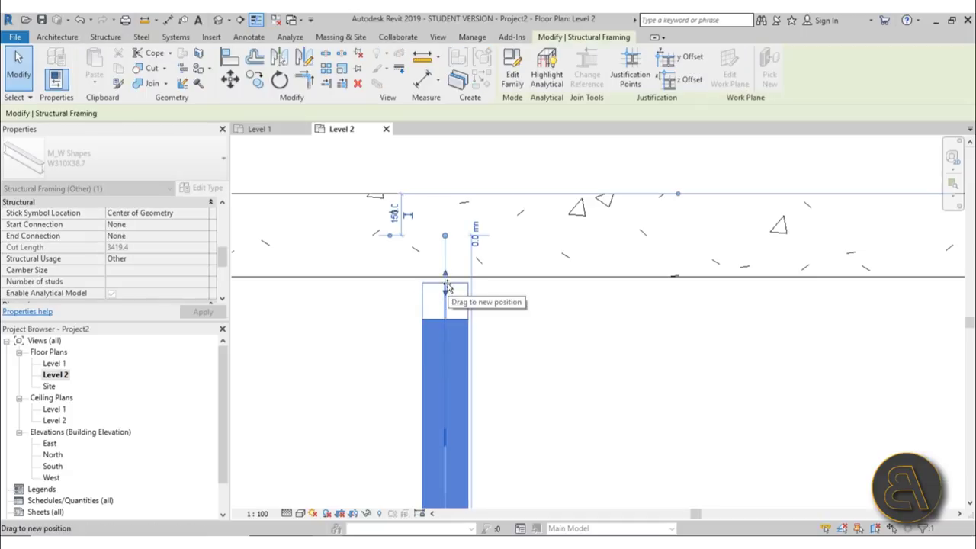
{"action": "left_click", "coordinate": [533, 316]}
{"action": "scroll", "coordinate": [431, 266], "scroll_direction": "up", "scroll_amount": 3}
{"action": "left_click", "coordinate": [462, 307]}
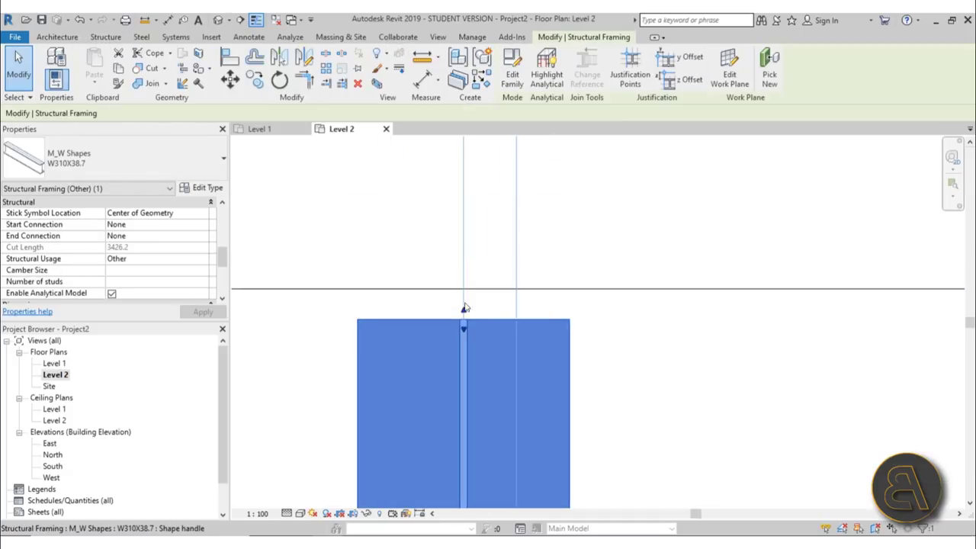
{"action": "left_click_drag", "start_coordinate": [462, 312], "coordinate": [462, 291]}
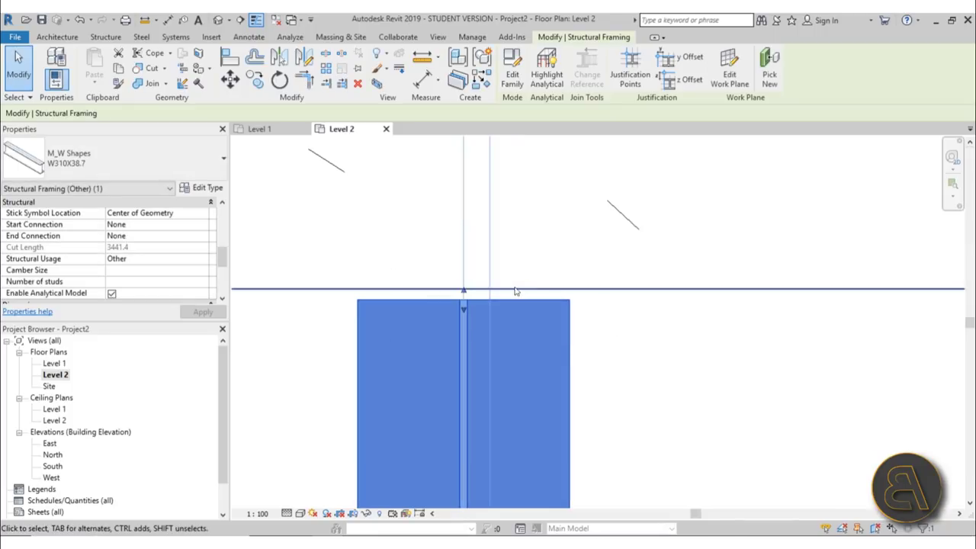
{"action": "left_click", "coordinate": [337, 362]}
{"action": "scroll", "coordinate": [404, 211], "scroll_direction": "down", "scroll_amount": 2}
{"action": "middle_click_drag", "start_coordinate": [411, 290], "coordinate": [416, 255]}
{"action": "scroll", "coordinate": [412, 263], "scroll_direction": "down", "scroll_amount": 2}
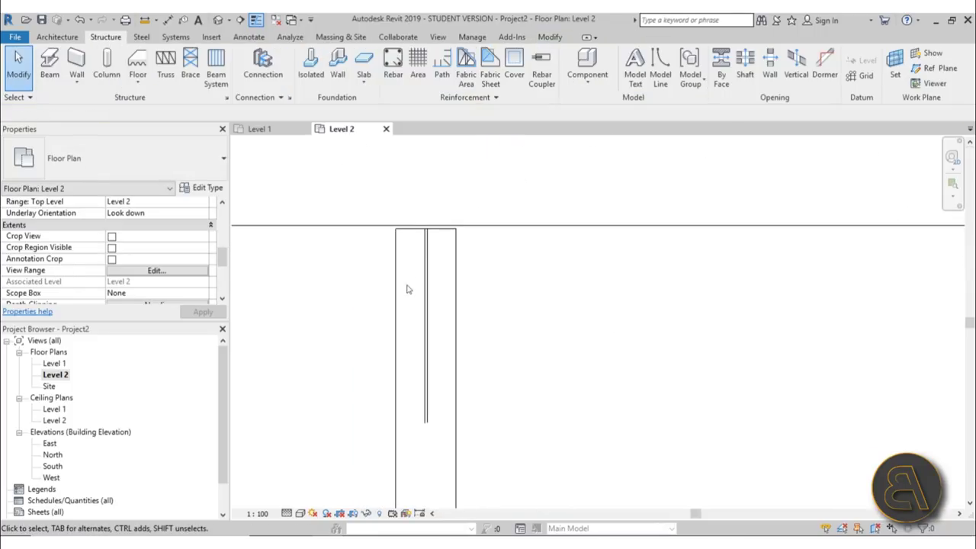
Open the default 3D view and look from the left side at where the beam's end meets the wall.
{"action": "left_click", "coordinate": [219, 23]}
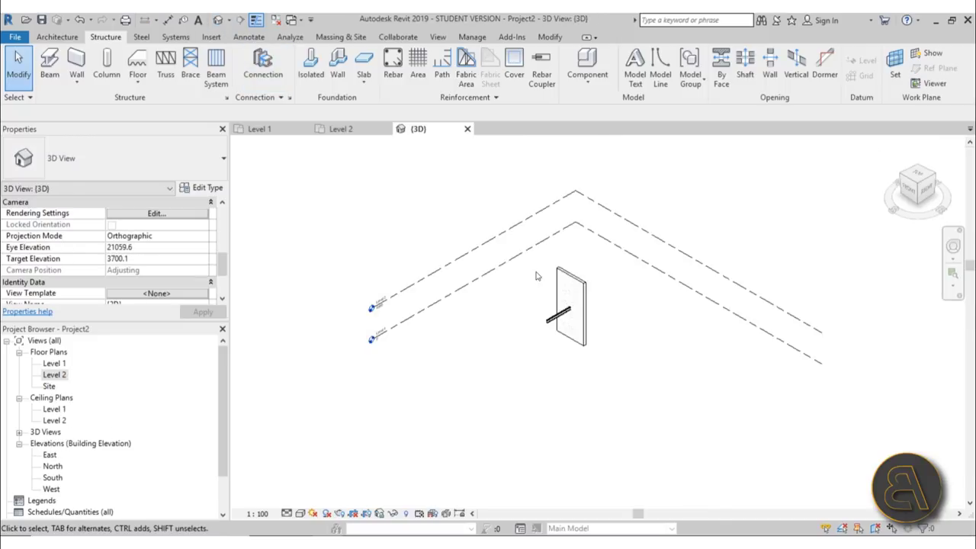
{"action": "middle_click_drag", "start_coordinate": [536, 275], "coordinate": [550, 252], "text": "shift"}
{"action": "scroll", "coordinate": [545, 304], "scroll_direction": "up", "scroll_amount": 12}
{"action": "scroll", "coordinate": [327, 270], "scroll_direction": "down", "scroll_amount": 1}
{"action": "scroll", "coordinate": [556, 272], "scroll_direction": "down", "scroll_amount": 2}
{"action": "scroll", "coordinate": [571, 238], "scroll_direction": "up", "scroll_amount": 10}
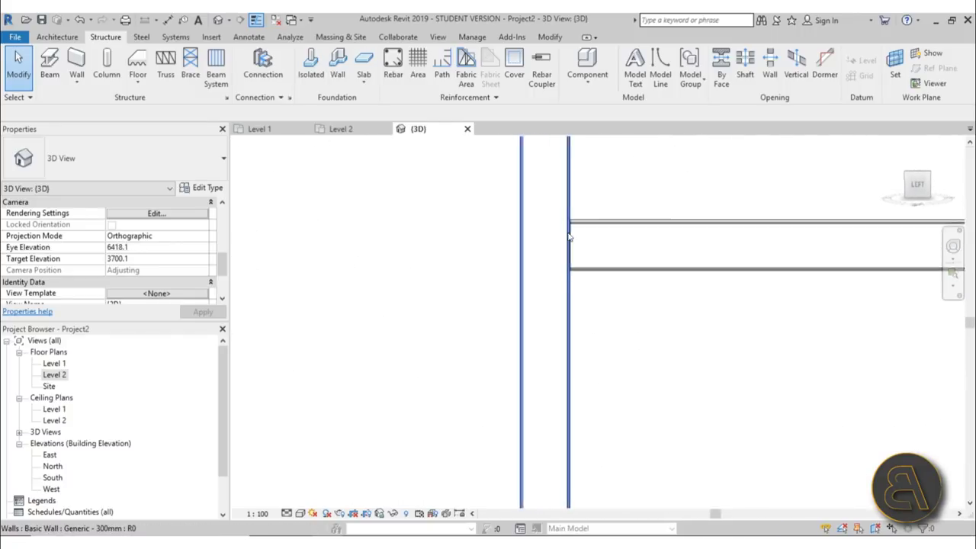
Examine the beam's end against the wall face in 3D from an angled view.
{"action": "left_click", "coordinate": [523, 196]}
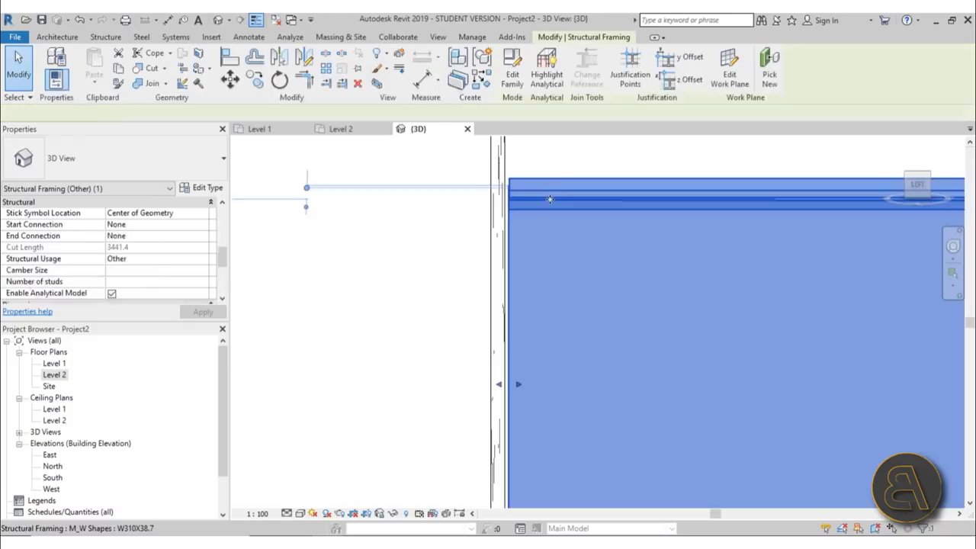
{"action": "middle_click_drag", "start_coordinate": [523, 196], "coordinate": [453, 286], "text": "shift"}
{"action": "scroll", "coordinate": [453, 285], "scroll_direction": "down", "scroll_amount": 8}
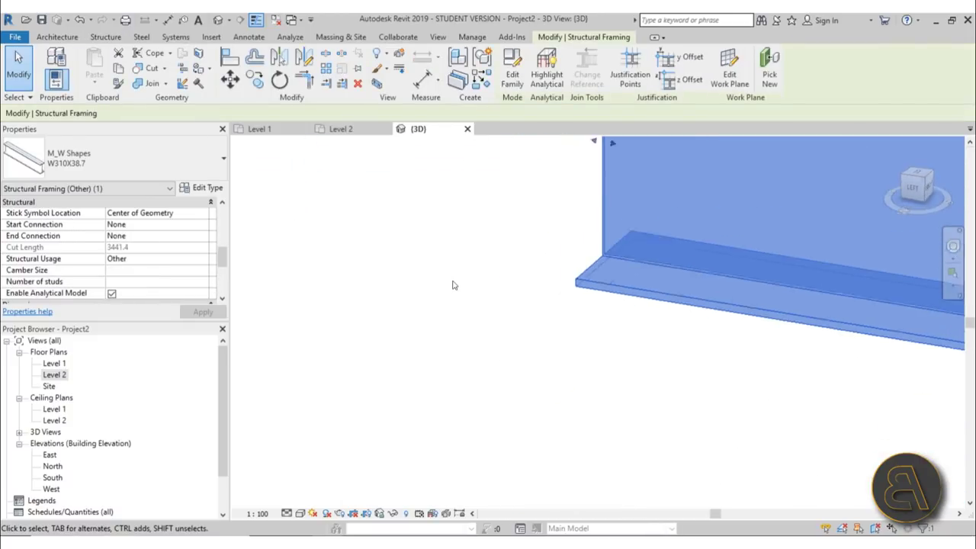
{"action": "middle_click_drag", "start_coordinate": [542, 305], "coordinate": [488, 306], "text": "shift"}
{"action": "scroll", "coordinate": [496, 226], "scroll_direction": "up", "scroll_amount": 3}
{"action": "left_click", "coordinate": [612, 229]}
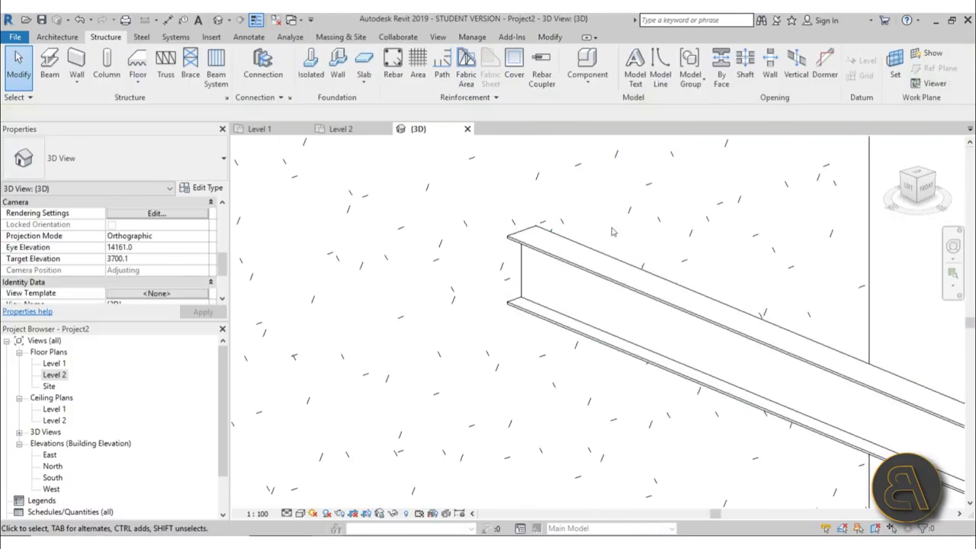
{"action": "scroll", "coordinate": [468, 243], "scroll_direction": "down", "scroll_amount": 4}
{"action": "left_click", "coordinate": [502, 254]}
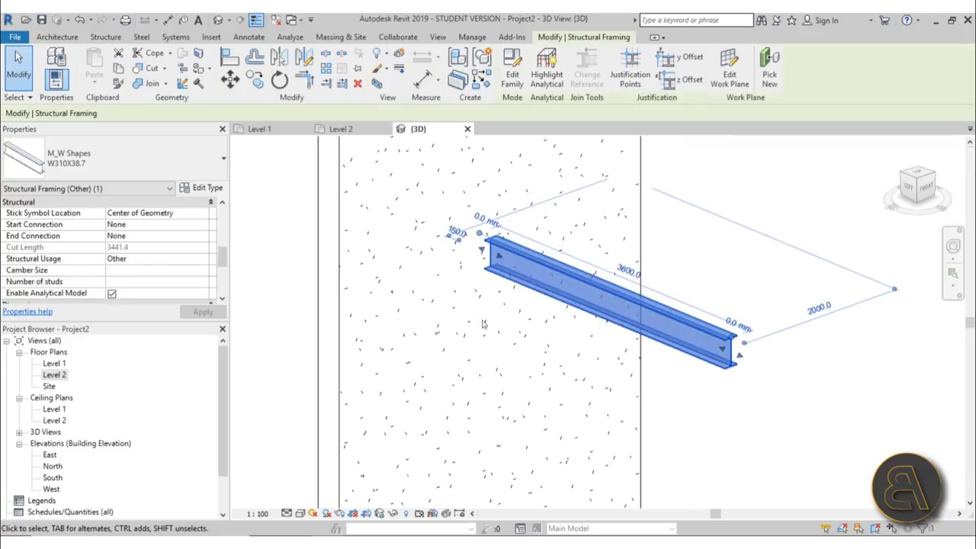
{"action": "key", "text": "Escape"}
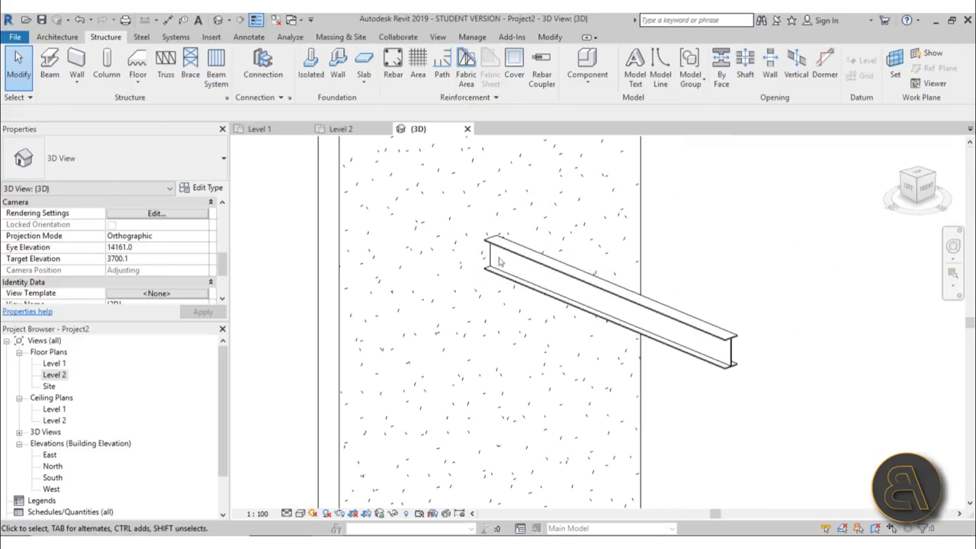
{"action": "scroll", "coordinate": [491, 274], "scroll_direction": "up", "scroll_amount": 3}
{"action": "scroll", "coordinate": [447, 268], "scroll_direction": "up", "scroll_amount": 1}
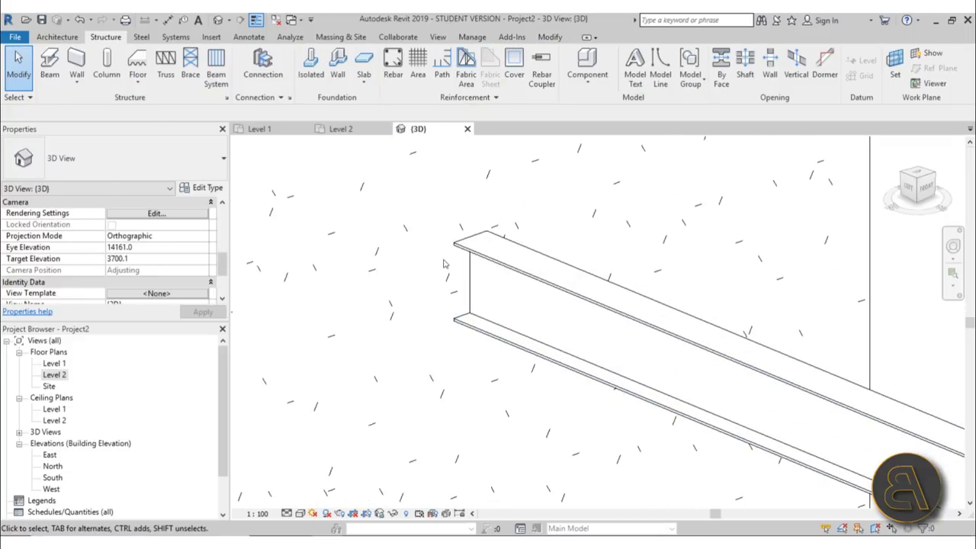
Start a steel plate and set its work plane by picking the wall face on the beam's side.
{"action": "left_click", "coordinate": [142, 37]}
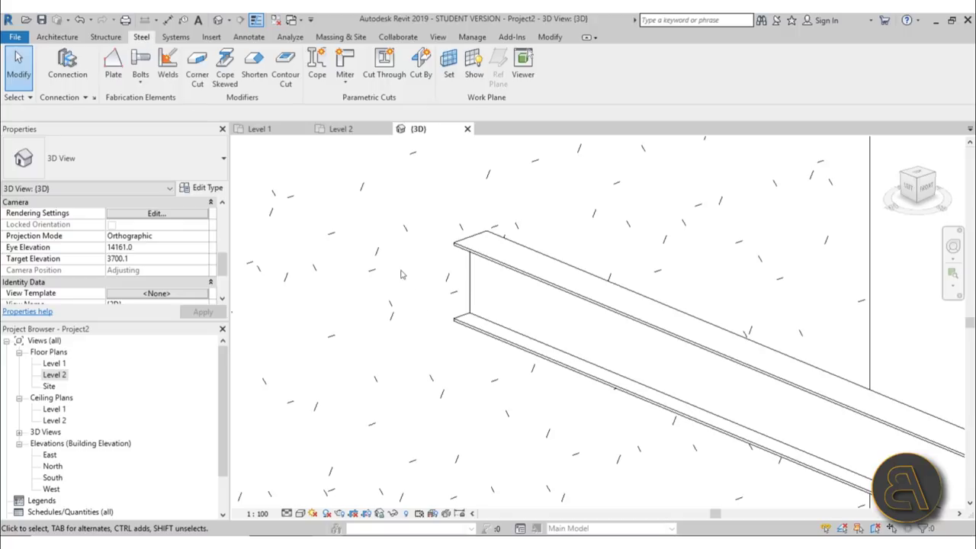
{"action": "scroll", "coordinate": [385, 261], "scroll_direction": "down", "scroll_amount": 2}
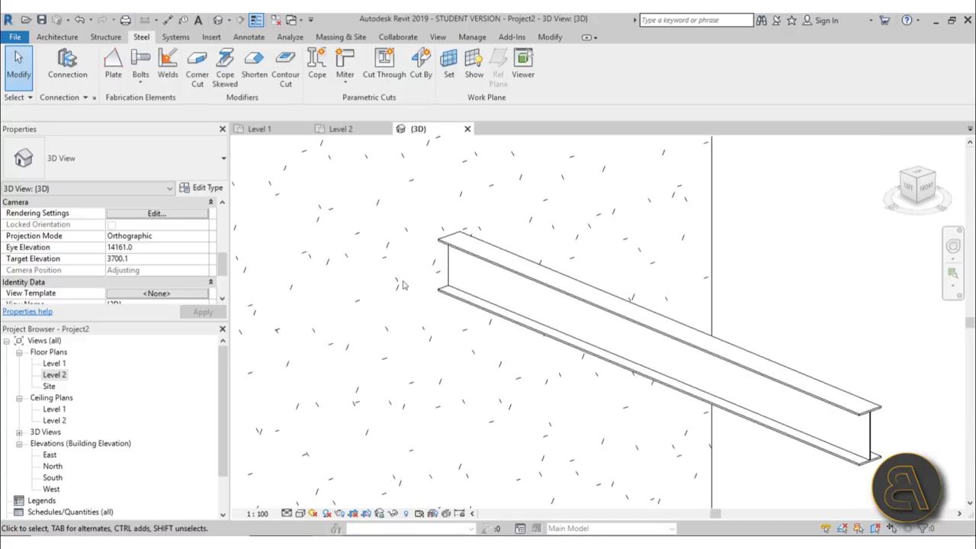
{"action": "middle_click_drag", "start_coordinate": [474, 370], "coordinate": [465, 327], "text": "shift"}
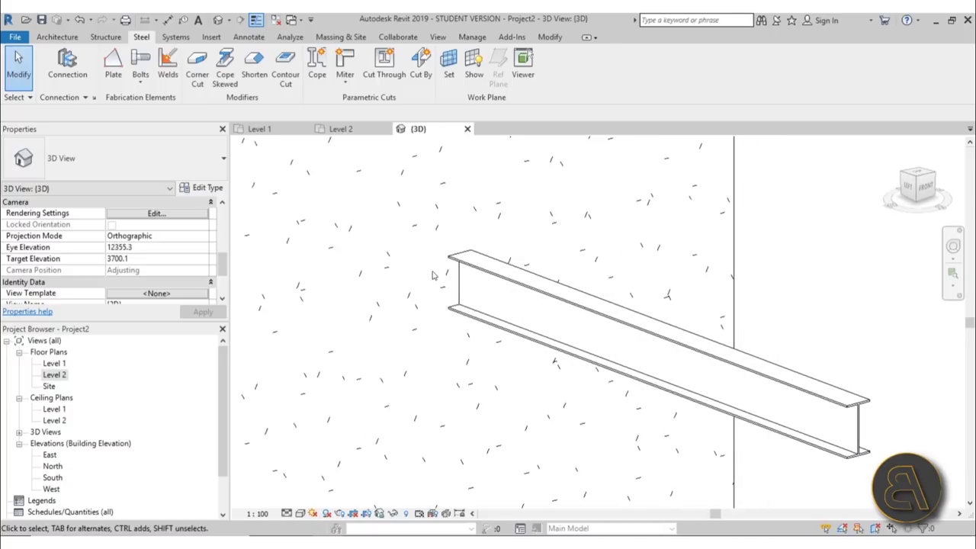
{"action": "scroll", "coordinate": [432, 275], "scroll_direction": "up", "scroll_amount": 3}
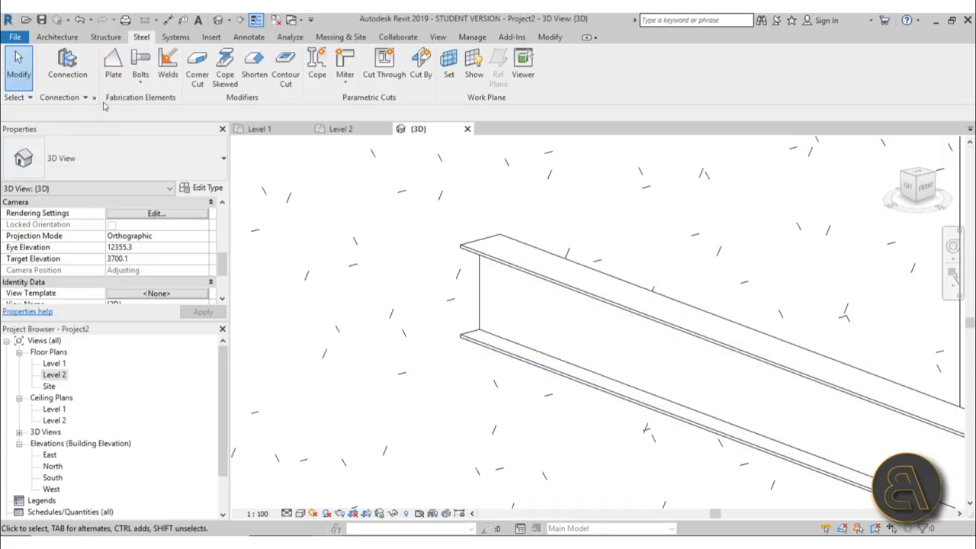
{"action": "left_click", "coordinate": [112, 63]}
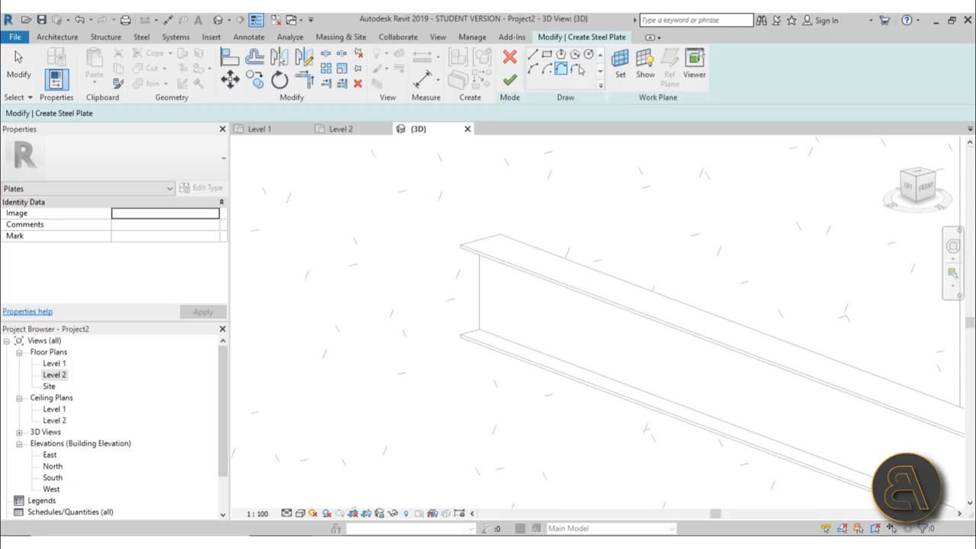
{"action": "left_click", "coordinate": [621, 88]}
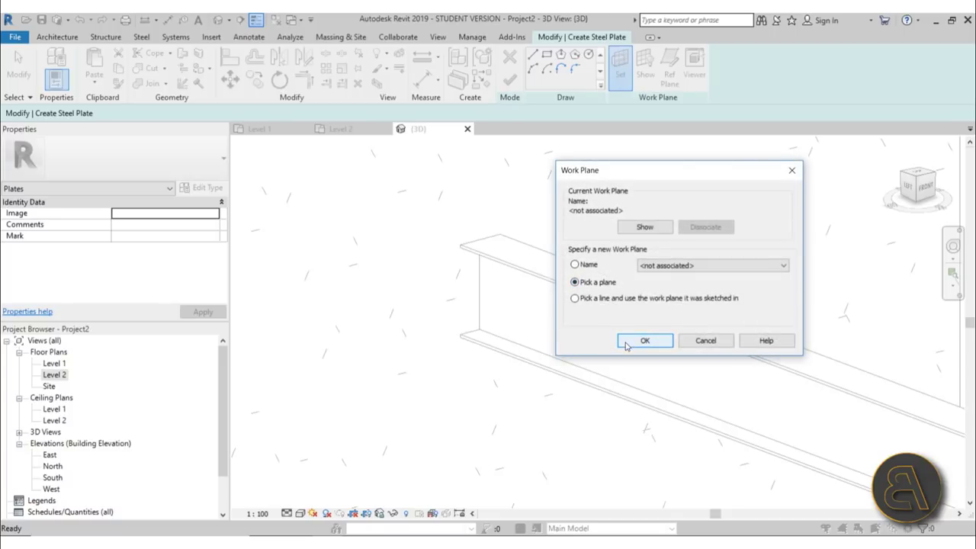
{"action": "left_click", "coordinate": [625, 343]}
{"action": "scroll", "coordinate": [523, 311], "scroll_direction": "down", "scroll_amount": 5}
{"action": "middle_click_drag", "start_coordinate": [523, 300], "coordinate": [480, 384]}
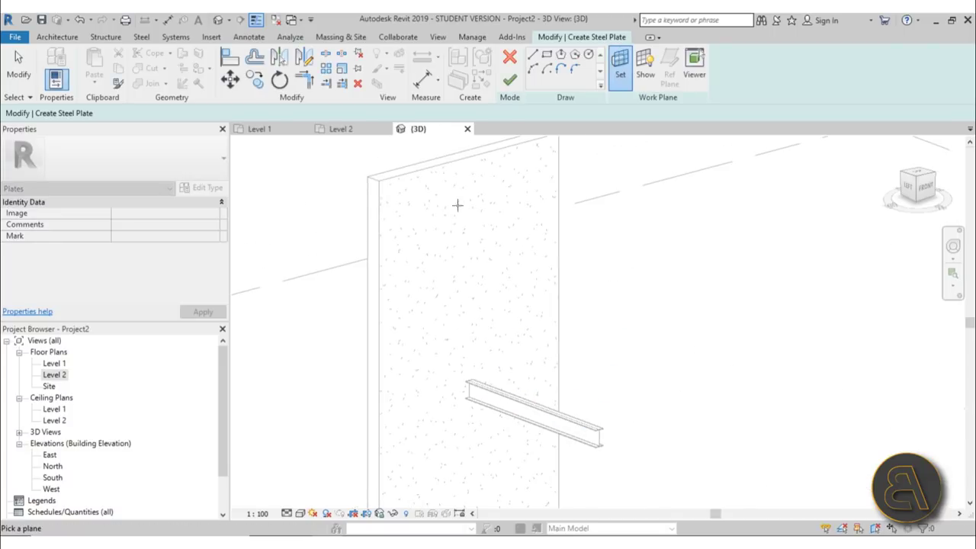
{"action": "left_click", "coordinate": [429, 170]}
Open the South elevation for the plate sketch and set its detail level to Fine, showing the beam's cross-section.
{"action": "middle_click_drag", "start_coordinate": [491, 457], "coordinate": [453, 324], "text": "shift"}
{"action": "scroll", "coordinate": [427, 266], "scroll_direction": "down", "scroll_amount": 2}
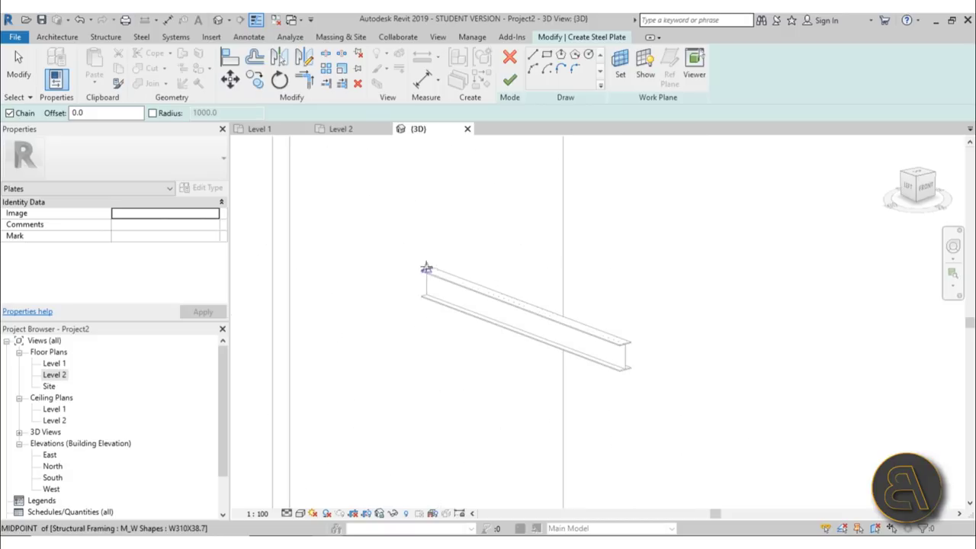
{"action": "scroll", "coordinate": [427, 267], "scroll_direction": "up", "scroll_amount": 4}
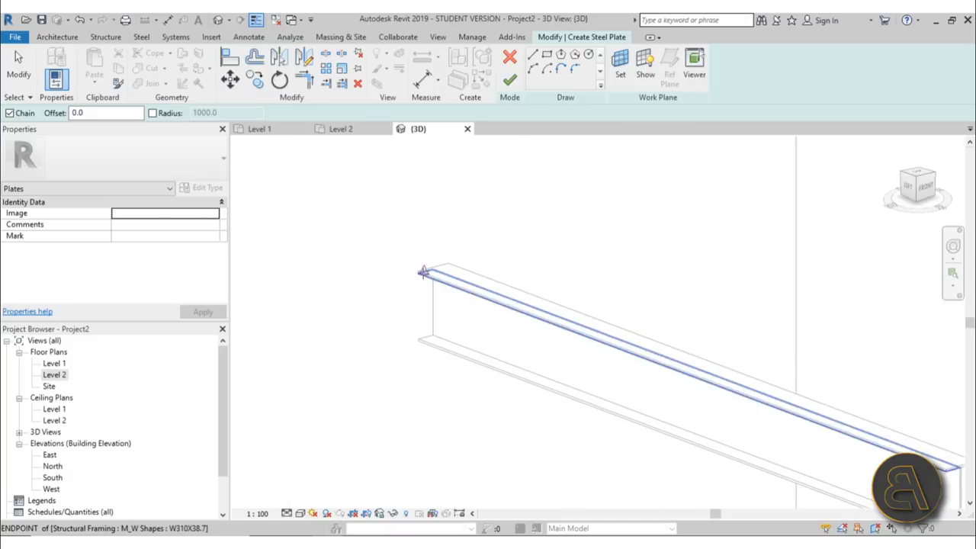
{"action": "double_click", "coordinate": [52, 477]}
{"action": "scroll", "coordinate": [536, 333], "scroll_direction": "up", "scroll_amount": 6}
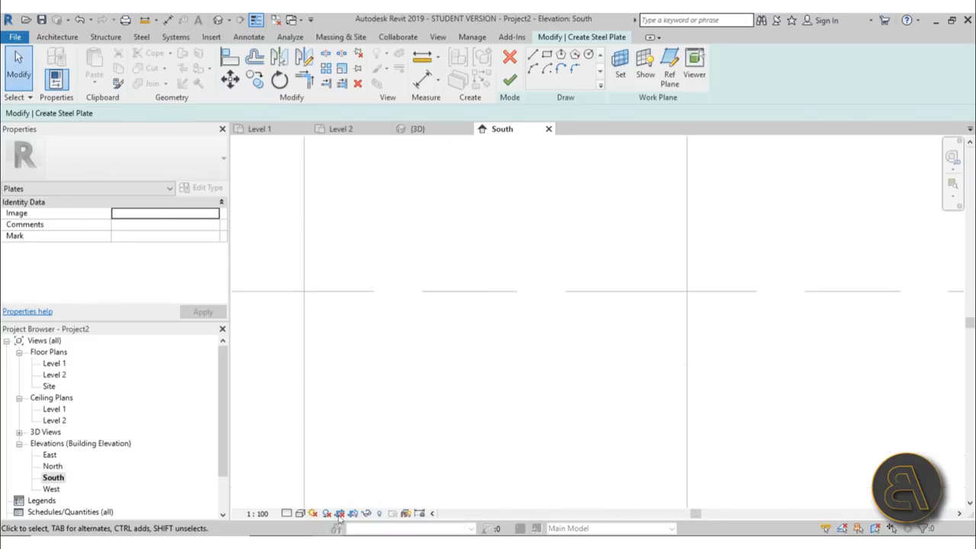
{"action": "left_click", "coordinate": [286, 513]}
{"action": "left_click", "coordinate": [305, 500]}
{"action": "scroll", "coordinate": [584, 275], "scroll_direction": "up", "scroll_amount": 4}
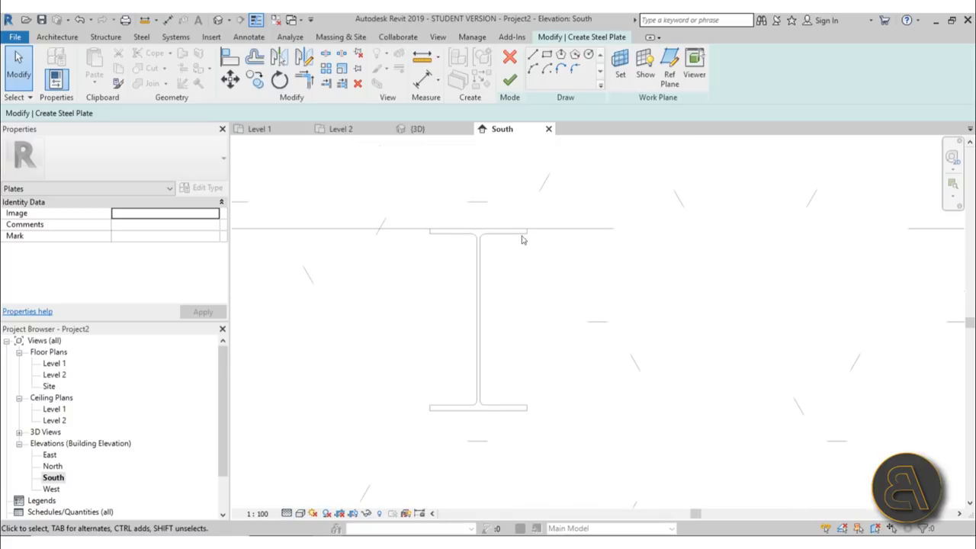
Sketch a rectangular plate outline around the beam's cross-section, about 260 mm wide and 400 mm tall.
{"action": "left_click", "coordinate": [547, 55]}
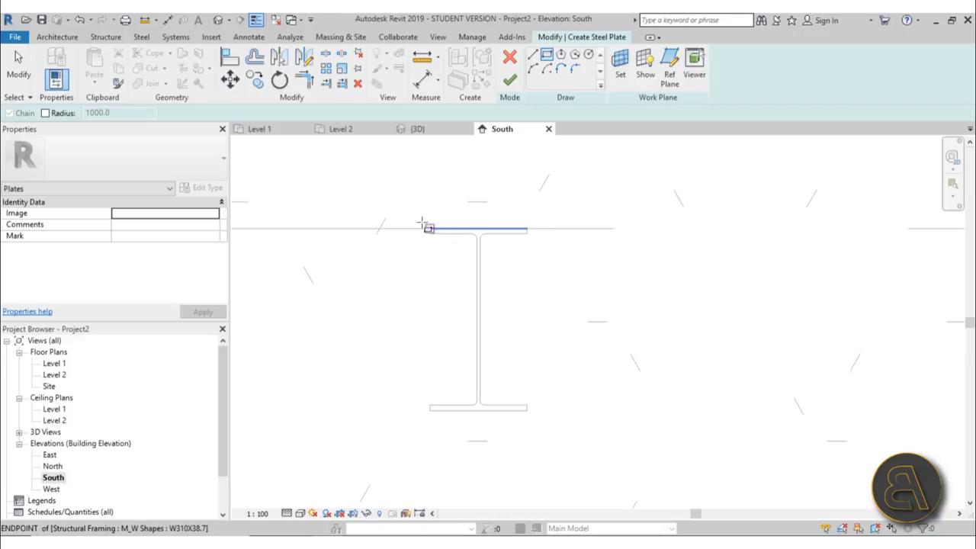
{"action": "left_click", "coordinate": [405, 203]}
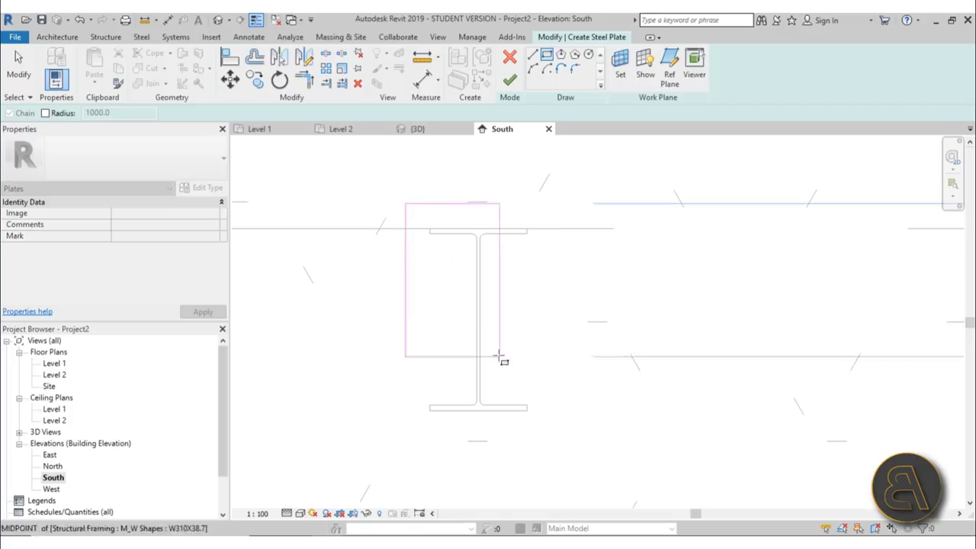
{"action": "left_click", "coordinate": [558, 438]}
{"action": "key", "text": "Escape"}
Set the distance from the beam's right flange edge to the right side of the plate outline to 60 mm.
{"action": "left_click", "coordinate": [558, 344]}
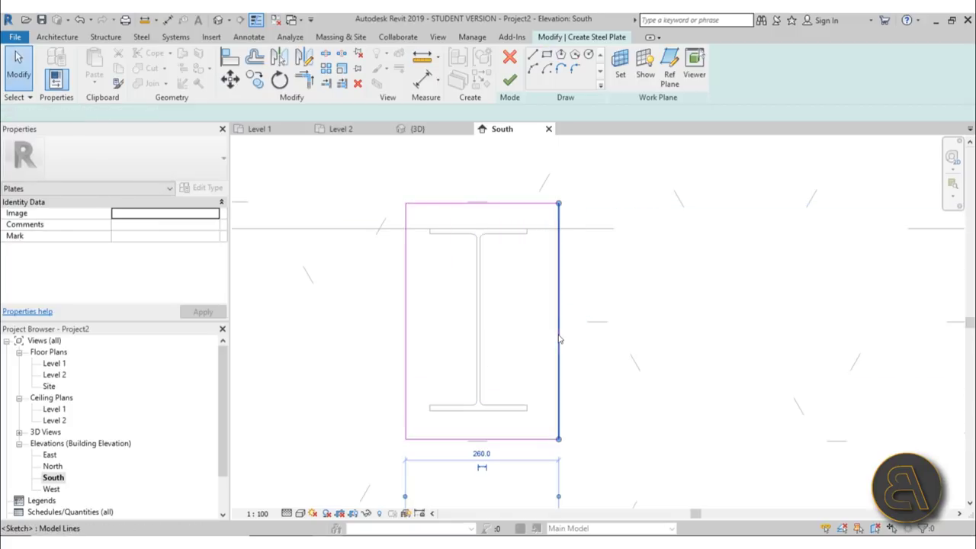
{"action": "mouse_move", "coordinate": [526, 398]}
{"action": "left_mouse_down"}
{"action": "mouse_move", "coordinate": [527, 410]}
{"action": "mouse_move", "coordinate": [489, 414]}
{"action": "mouse_move", "coordinate": [478, 403]}
{"action": "mouse_move", "coordinate": [529, 414]}
{"action": "left_mouse_up"}
{"action": "left_click", "coordinate": [542, 454]}
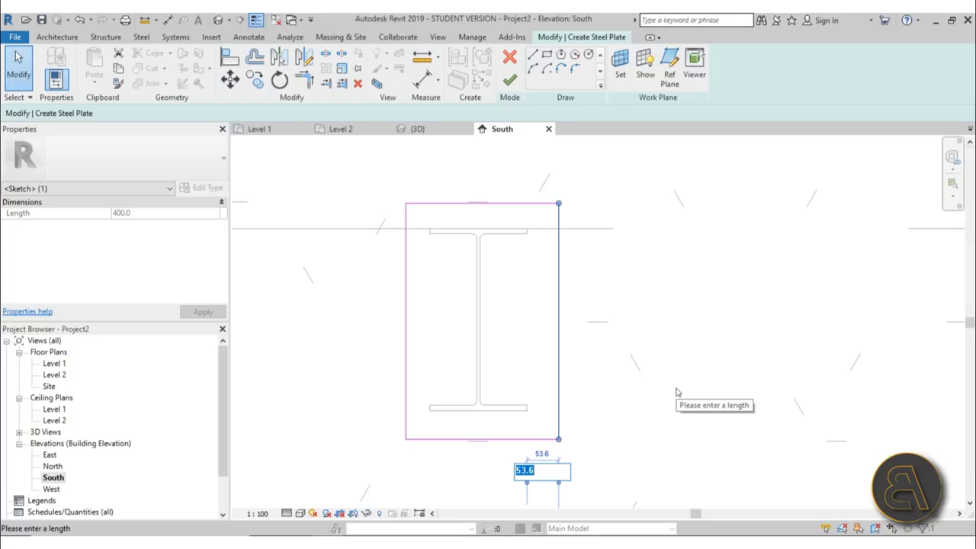
{"action": "type", "text": "60"}
{"action": "key", "text": "Return"}
{"action": "scroll", "coordinate": [677, 392], "scroll_direction": "up", "scroll_amount": 1}
{"action": "key", "text": "Escape"}
{"action": "scroll", "coordinate": [664, 376], "scroll_direction": "down", "scroll_amount": 2}
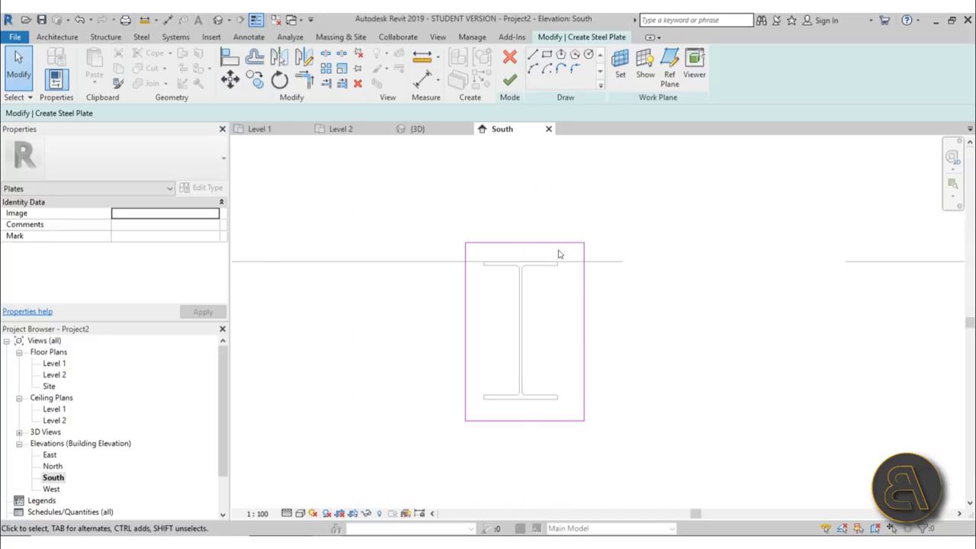
Set the distance from the beam's top flange to the top side of the plate outline to 60 mm.
{"action": "left_click", "coordinate": [557, 252]}
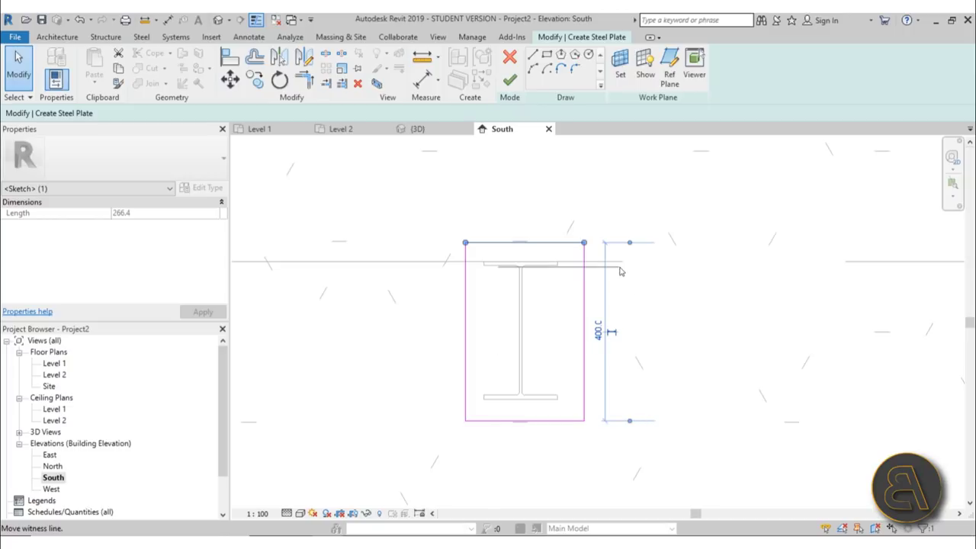
{"action": "left_click_drag", "start_coordinate": [620, 271], "coordinate": [619, 262]}
{"action": "left_click", "coordinate": [597, 251]}
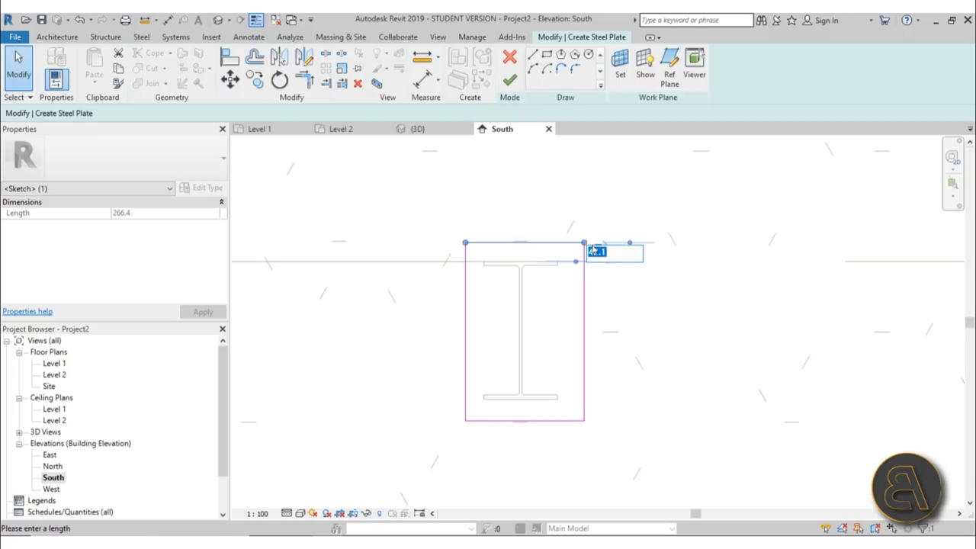
{"action": "type", "text": "60"}
{"action": "key", "text": "Return"}
Set the distance from the beam's left flange edge to the left side of the plate outline to 60 mm.
{"action": "left_click", "coordinate": [465, 281]}
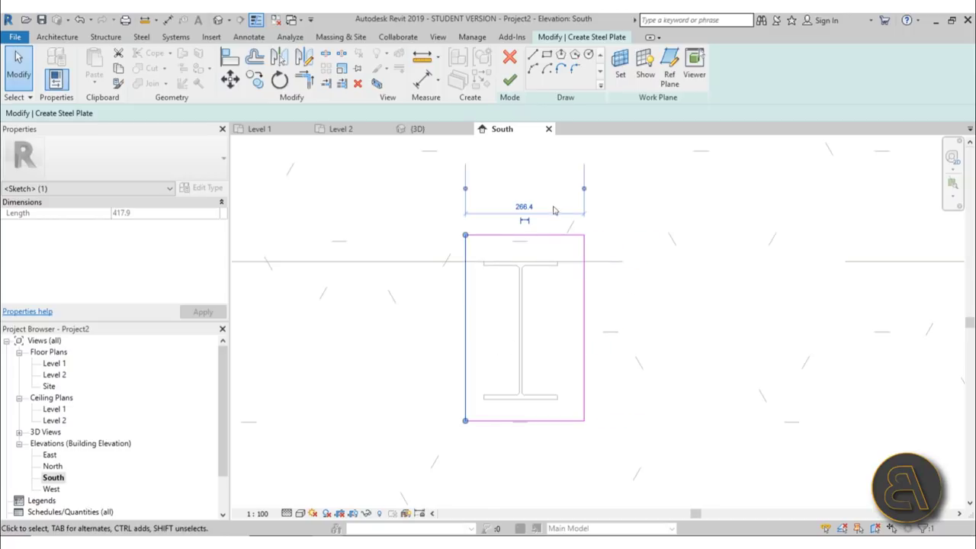
{"action": "left_click_drag", "start_coordinate": [584, 190], "coordinate": [483, 266]}
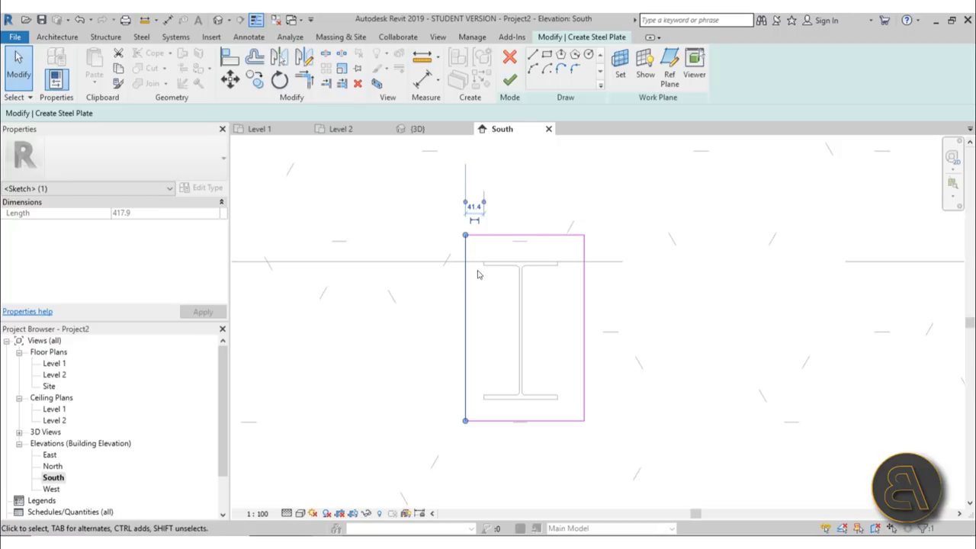
{"action": "left_click", "coordinate": [475, 206]}
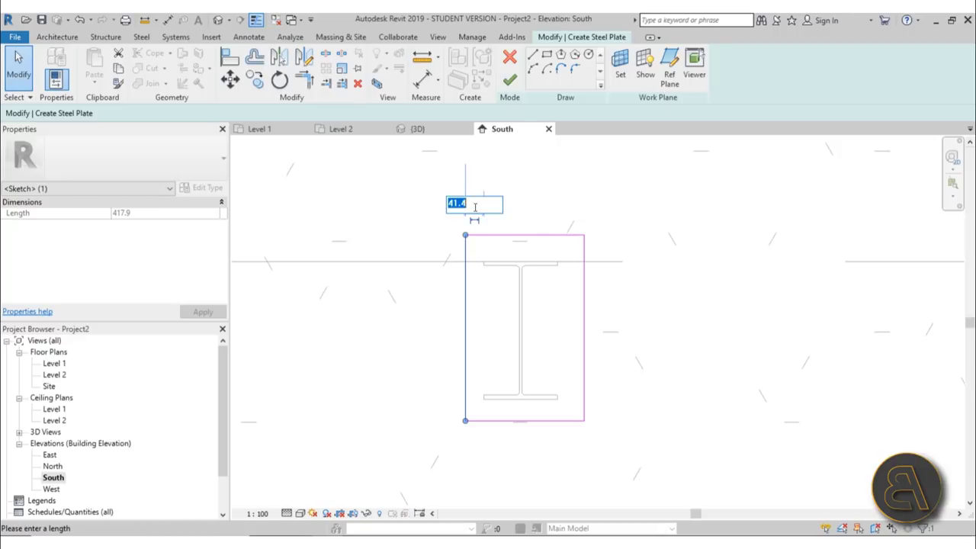
{"action": "type", "text": "60"}
{"action": "key", "text": "Return"}
Set the distance from the beam's bottom flange to the bottom side of the plate outline to 60 mm.
{"action": "left_click", "coordinate": [540, 420]}
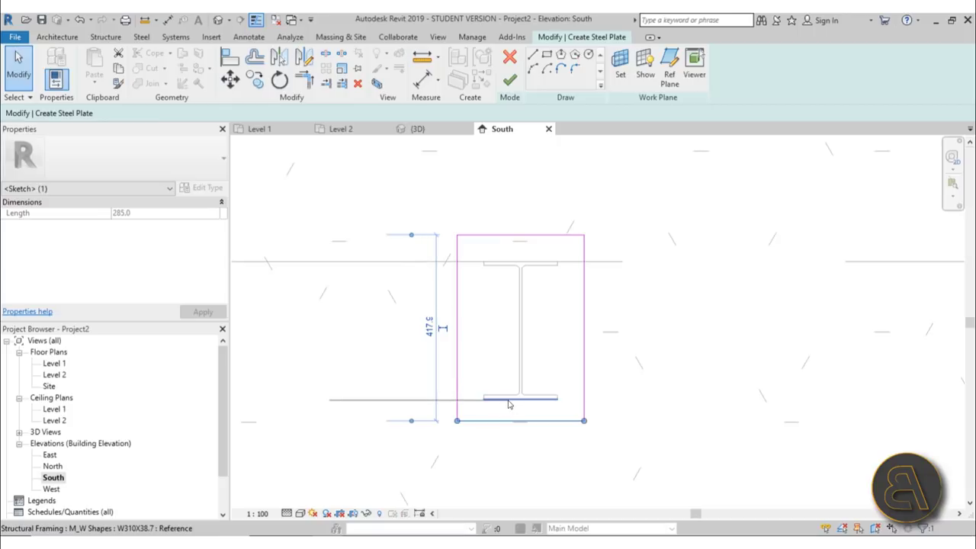
{"action": "left_click", "coordinate": [428, 403]}
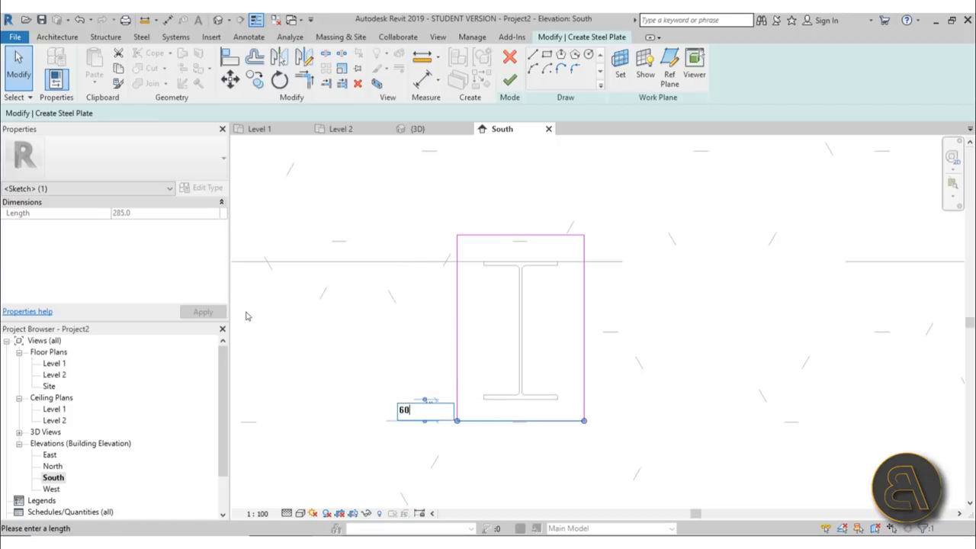
{"action": "key", "text": "Return"}
{"action": "left_click", "coordinate": [381, 357]}
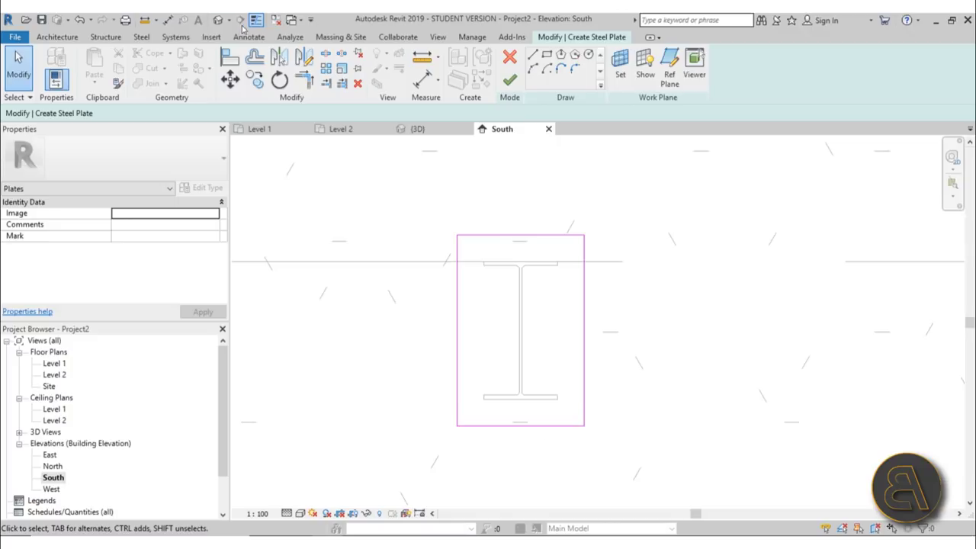
Finish the steel plate sketch and set the detail level of the 3D view to Fine.
{"action": "left_click", "coordinate": [218, 19]}
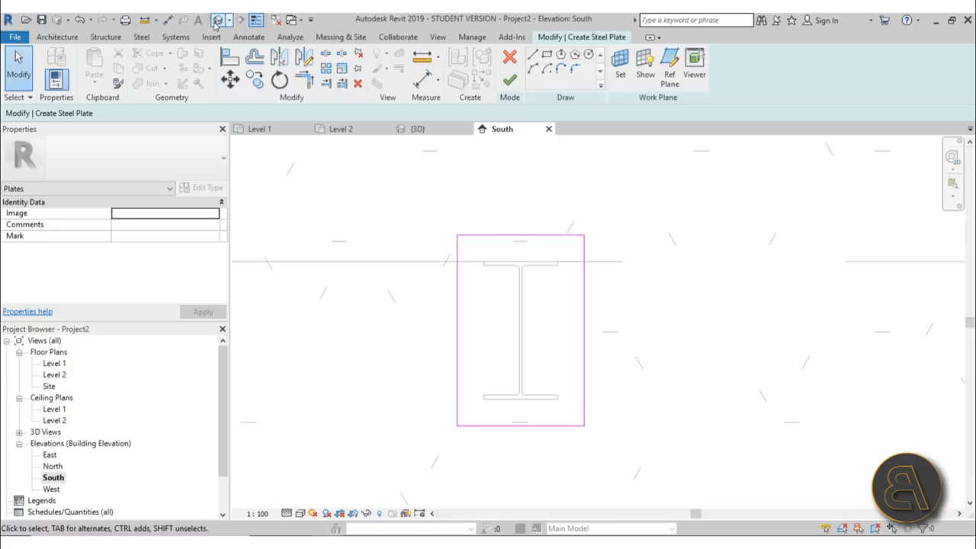
{"action": "left_click", "coordinate": [509, 81]}
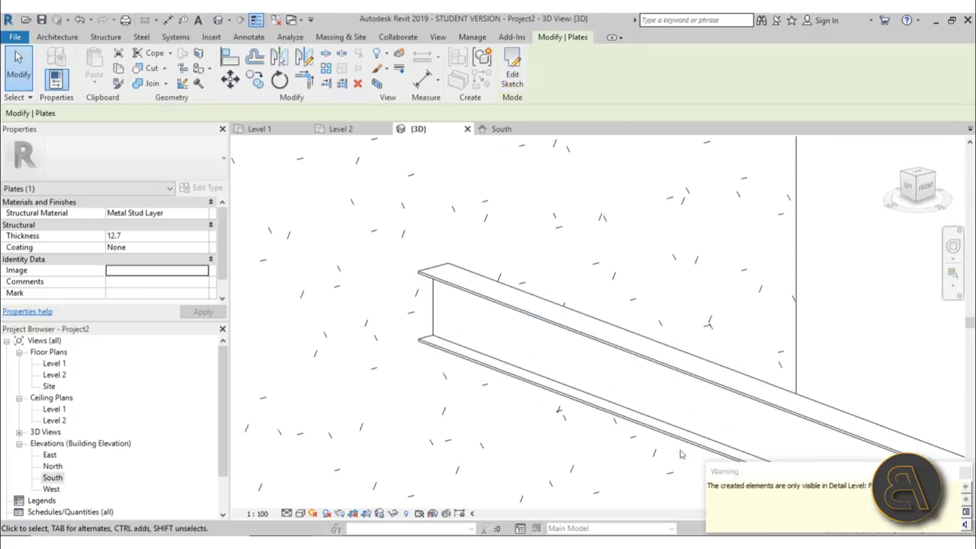
{"action": "left_click_drag", "start_coordinate": [792, 479], "coordinate": [396, 372]}
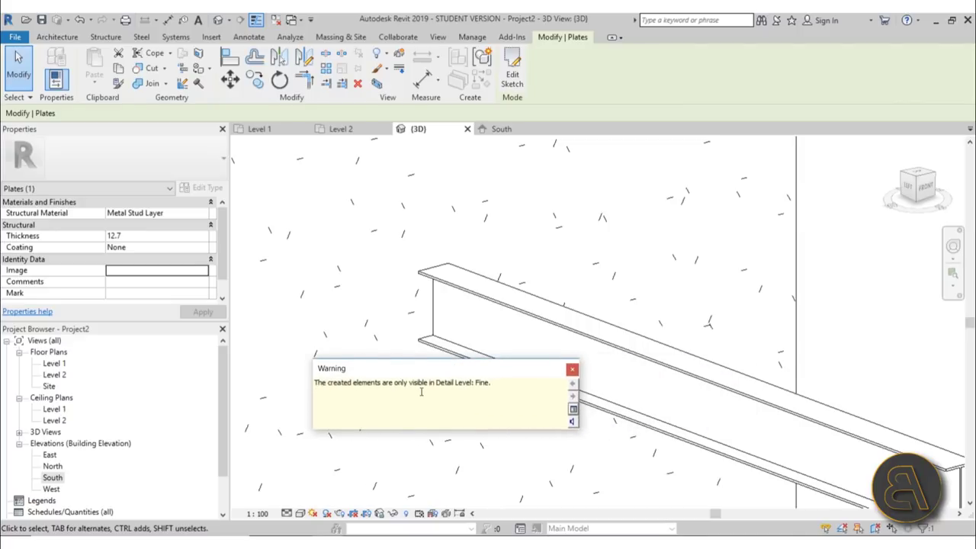
{"action": "left_click", "coordinate": [572, 370]}
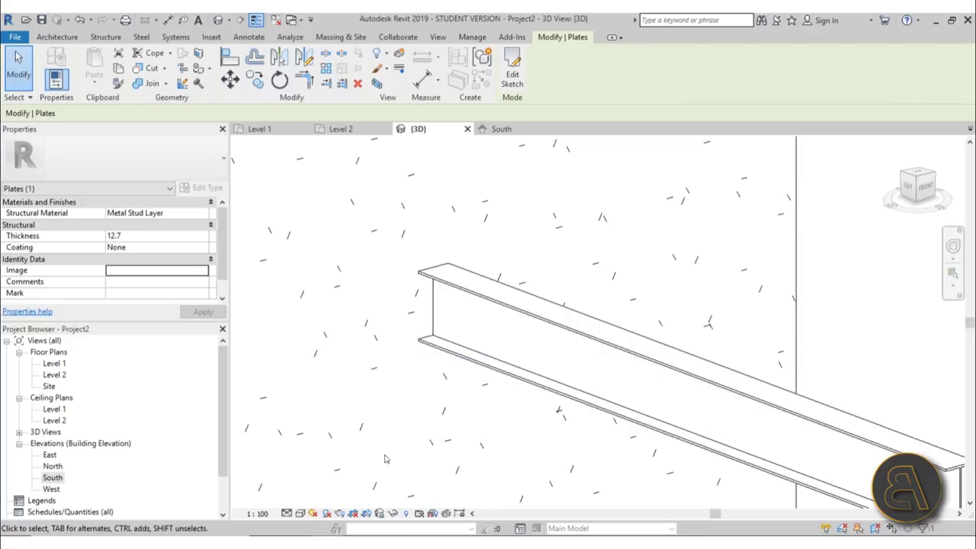
{"action": "left_click", "coordinate": [287, 513]}
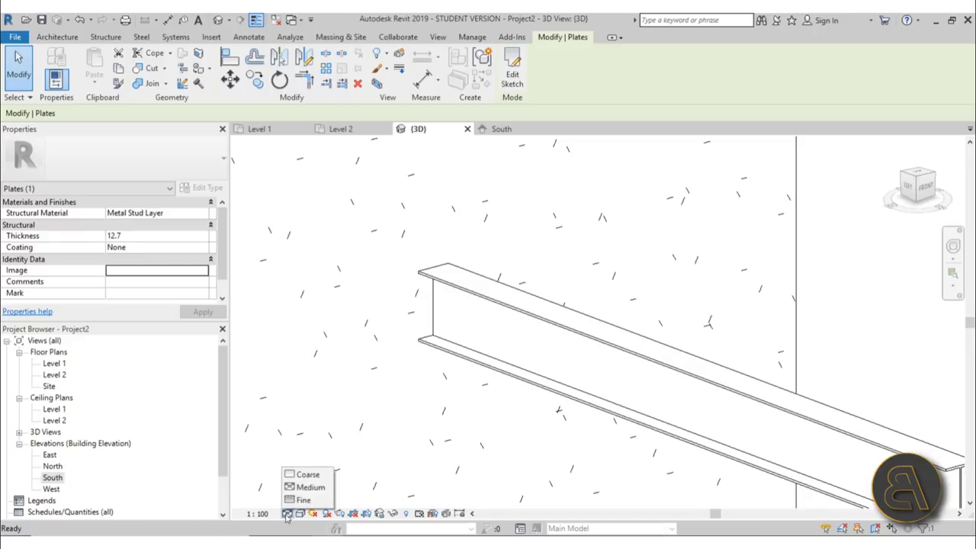
{"action": "left_click", "coordinate": [324, 499]}
Examine in the 3D view how the steel plate meets the beam's end.
{"action": "left_click", "coordinate": [407, 330]}
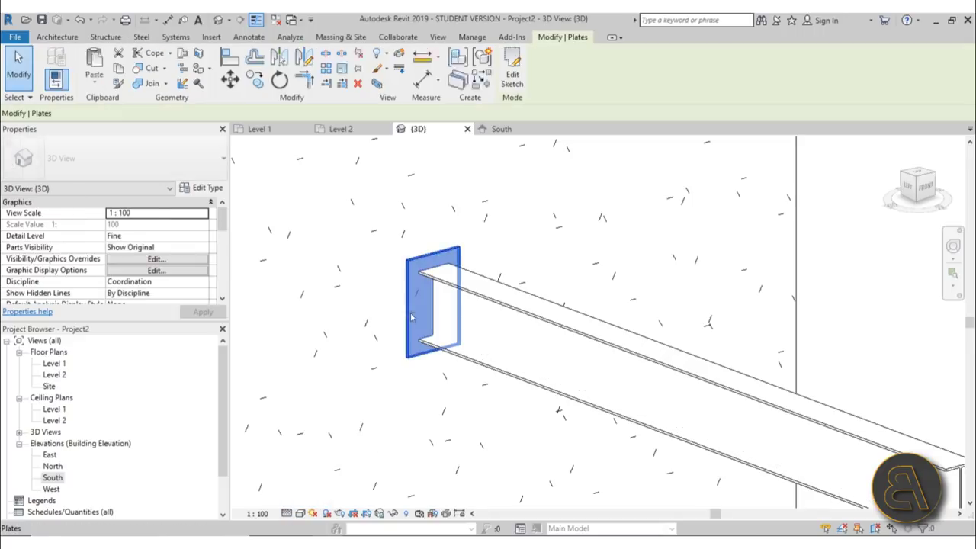
{"action": "scroll", "coordinate": [393, 276], "scroll_direction": "up", "scroll_amount": 5}
{"action": "scroll", "coordinate": [392, 276], "scroll_direction": "up", "scroll_amount": 3}
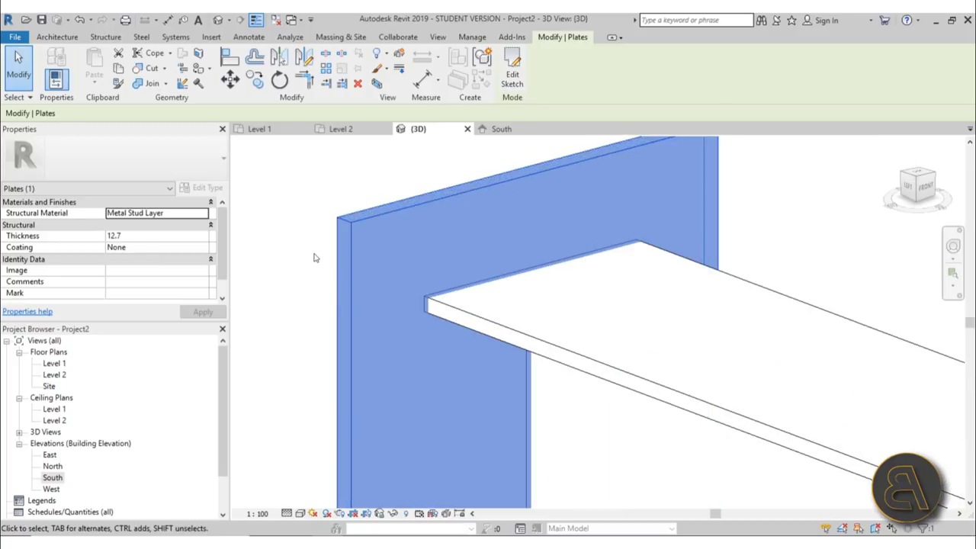
{"action": "key", "text": "Escape"}
Open the Level 2 floor plan with the beam selected and locate the beam's end at the wall.
{"action": "left_click", "coordinate": [448, 306]}
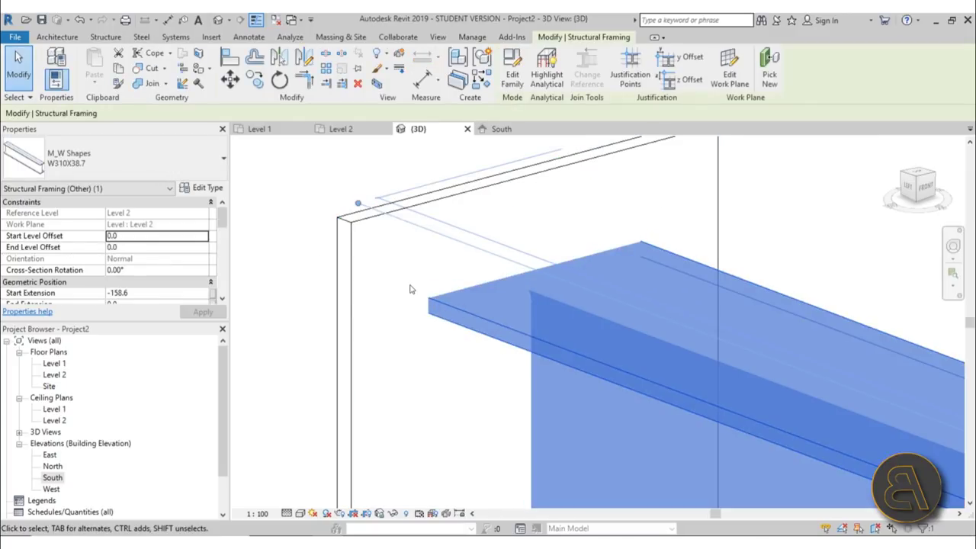
{"action": "double_click", "coordinate": [54, 364]}
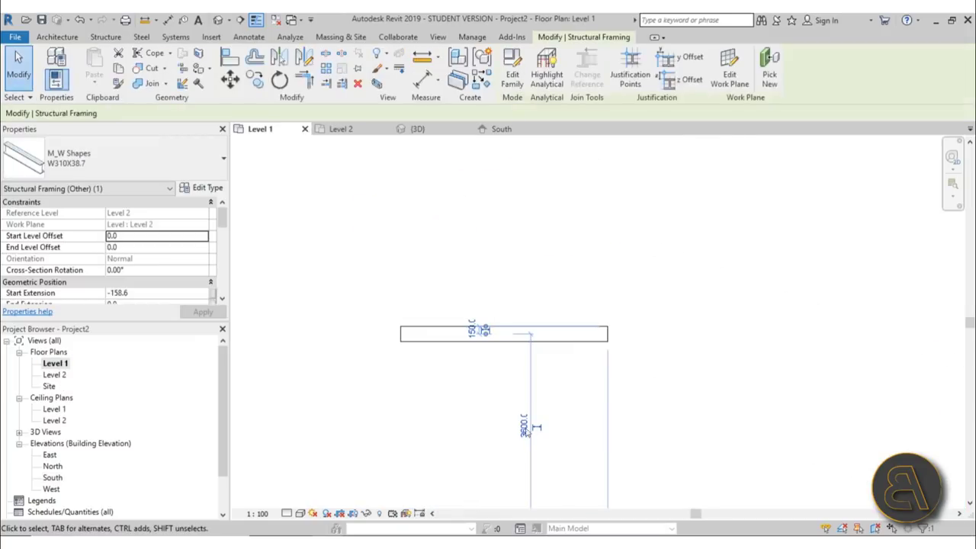
{"action": "double_click", "coordinate": [53, 375]}
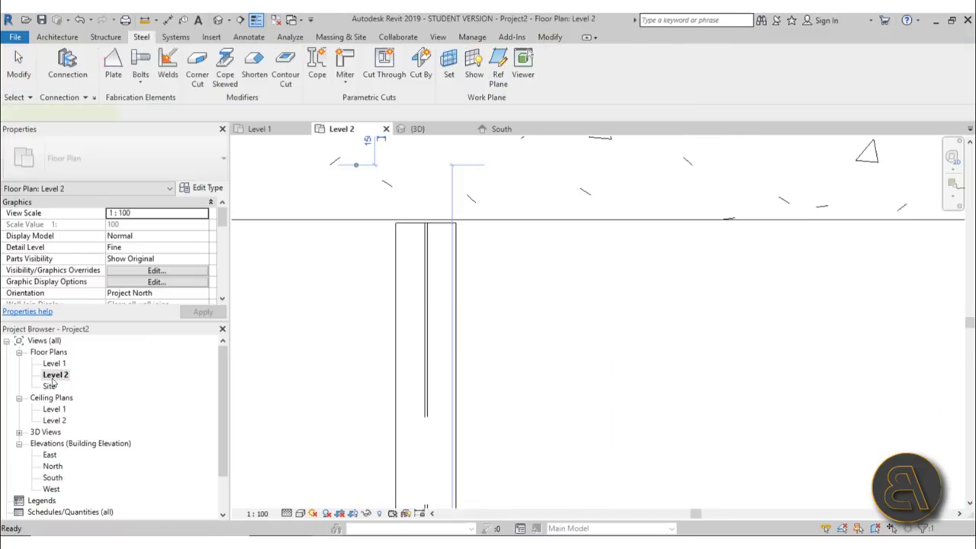
{"action": "scroll", "coordinate": [392, 207], "scroll_direction": "up", "scroll_amount": 3}
{"action": "scroll", "coordinate": [427, 301], "scroll_direction": "down", "scroll_amount": 5}
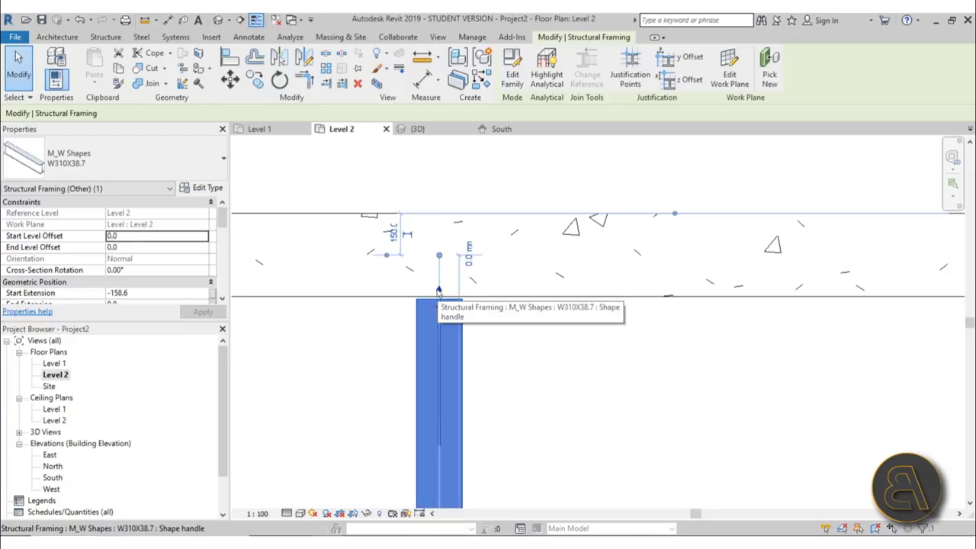
{"action": "left_click", "coordinate": [531, 343]}
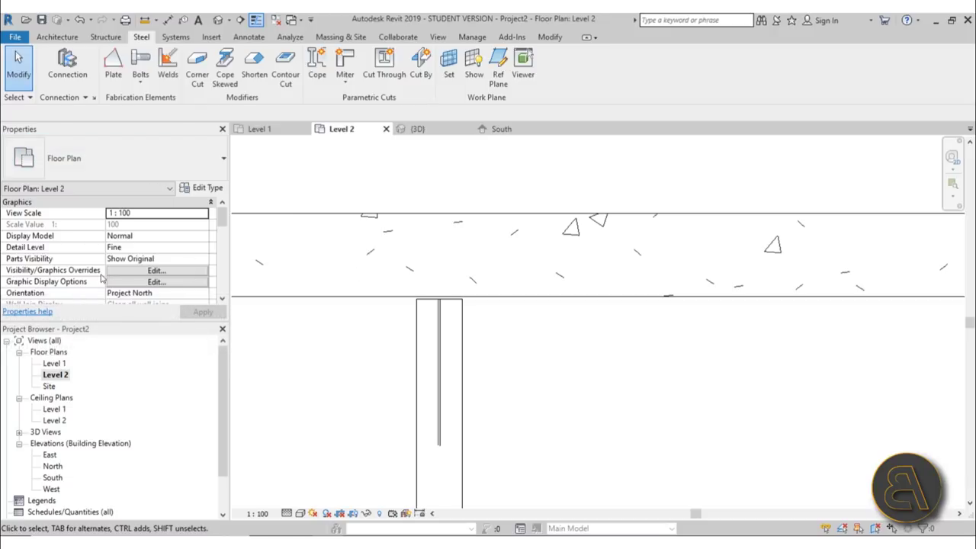
Open the Visibility/Graphic Overrides for the Level 2 plan and expand the Structural Connections model category.
{"action": "left_click", "coordinate": [128, 271]}
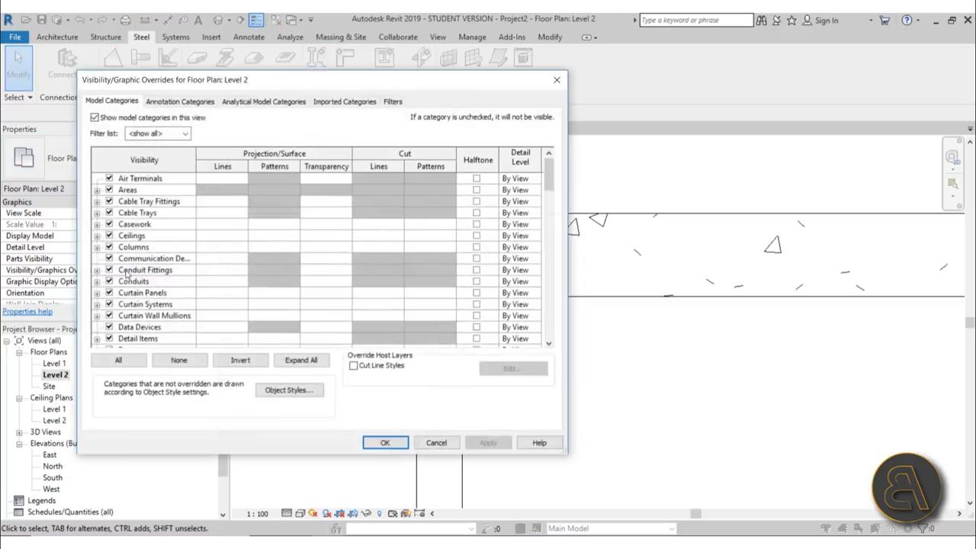
{"action": "left_click", "coordinate": [451, 443]}
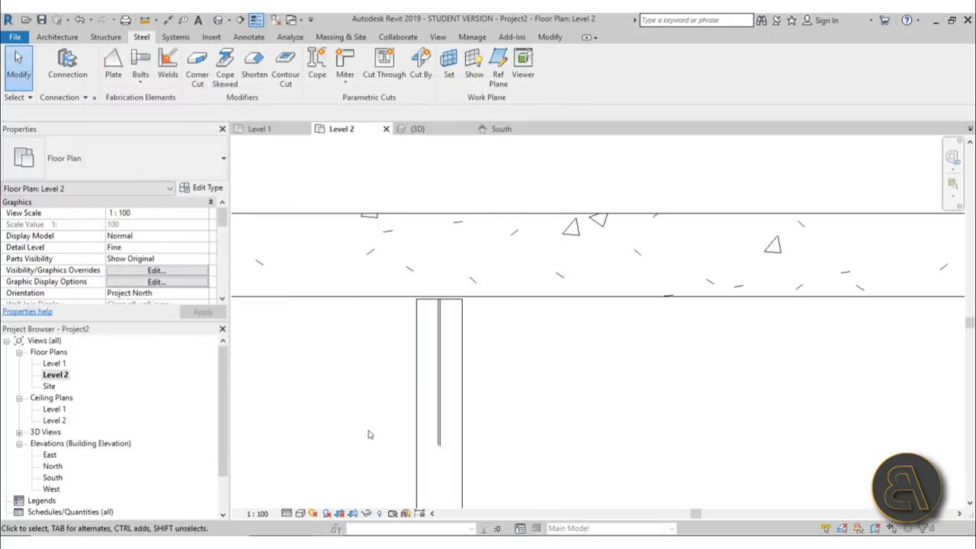
{"action": "key", "text": "v"}
{"action": "key", "text": "g"}
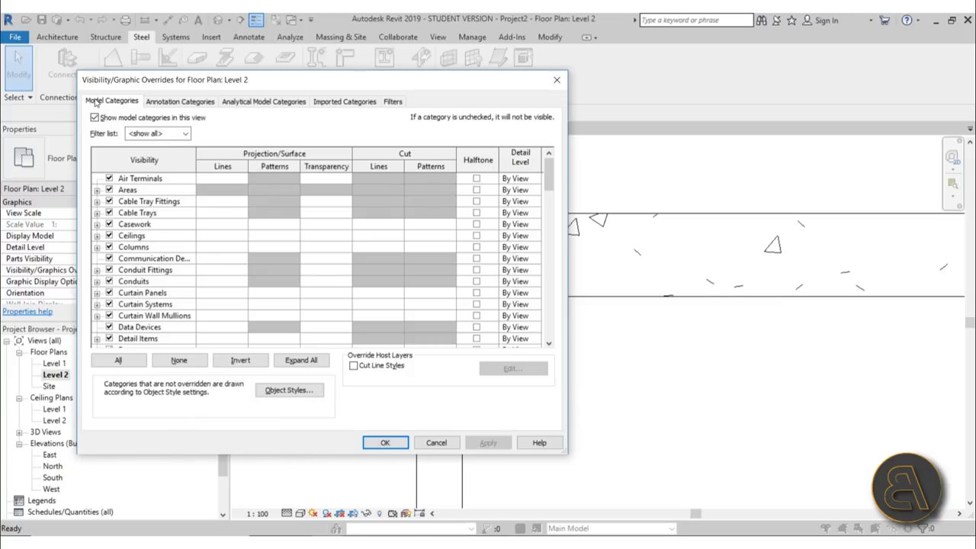
{"action": "scroll", "coordinate": [450, 263], "scroll_direction": "down", "scroll_amount": 6}
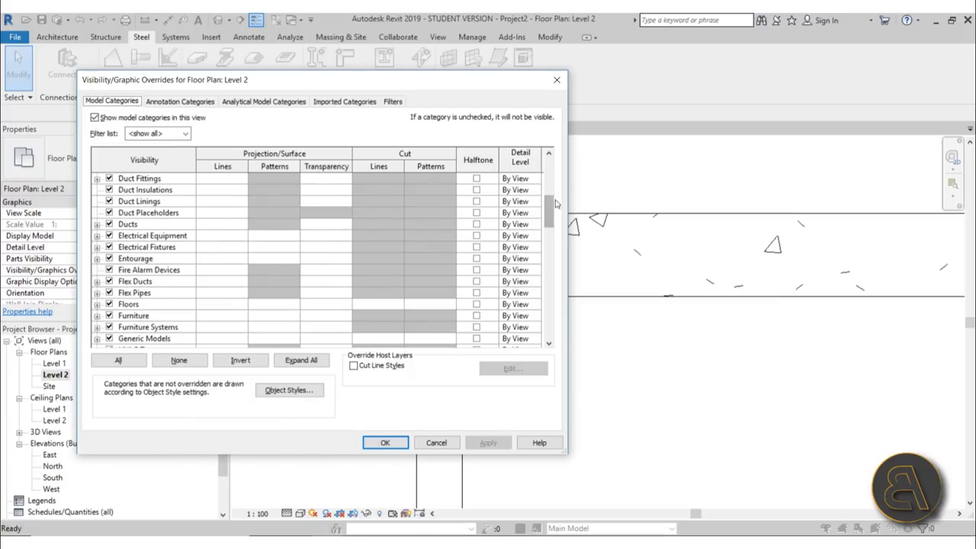
{"action": "left_click_drag", "start_coordinate": [555, 203], "coordinate": [546, 311]}
{"action": "left_click_drag", "start_coordinate": [197, 161], "coordinate": [231, 161]}
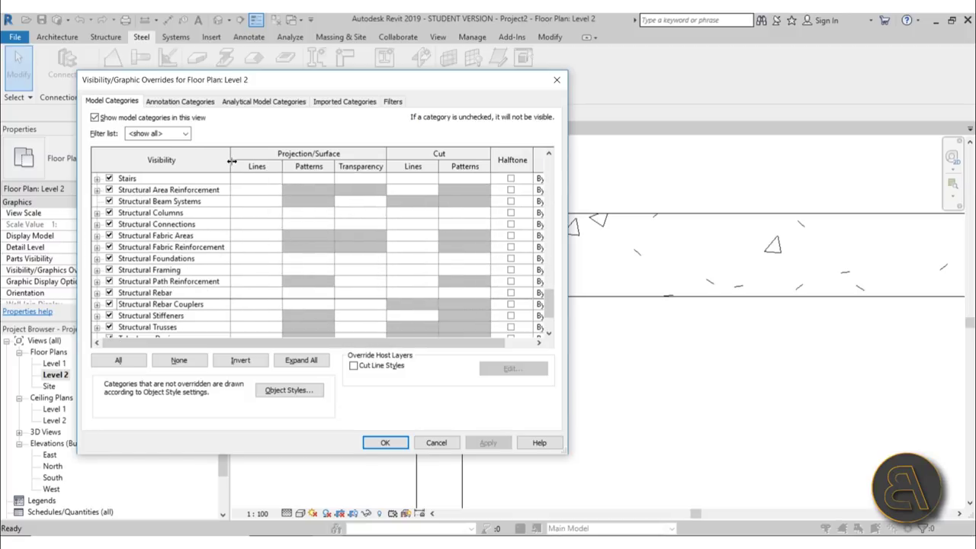
{"action": "left_click", "coordinate": [96, 225]}
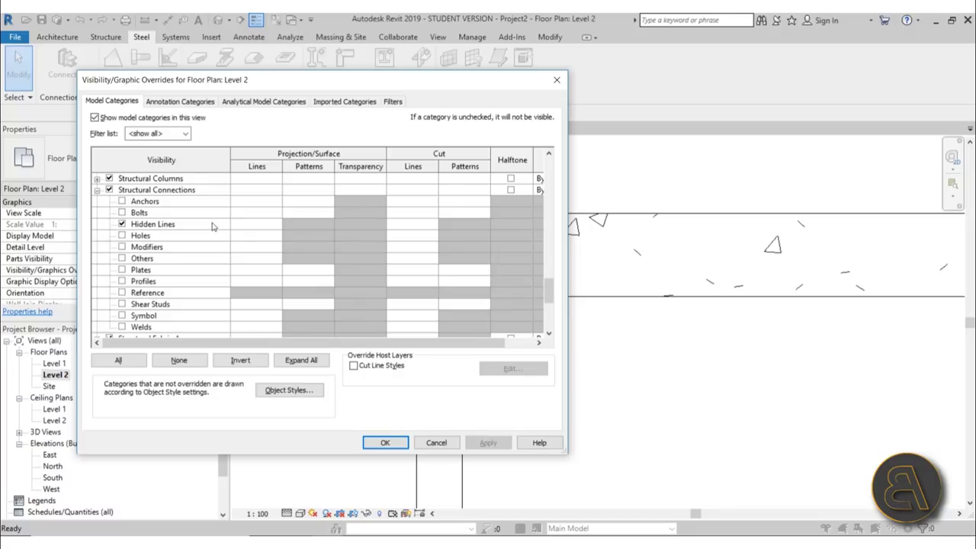
{"action": "scroll", "coordinate": [259, 314], "scroll_direction": "down", "scroll_amount": 1}
{"action": "left_click_drag", "start_coordinate": [298, 454], "coordinate": [298, 516]}
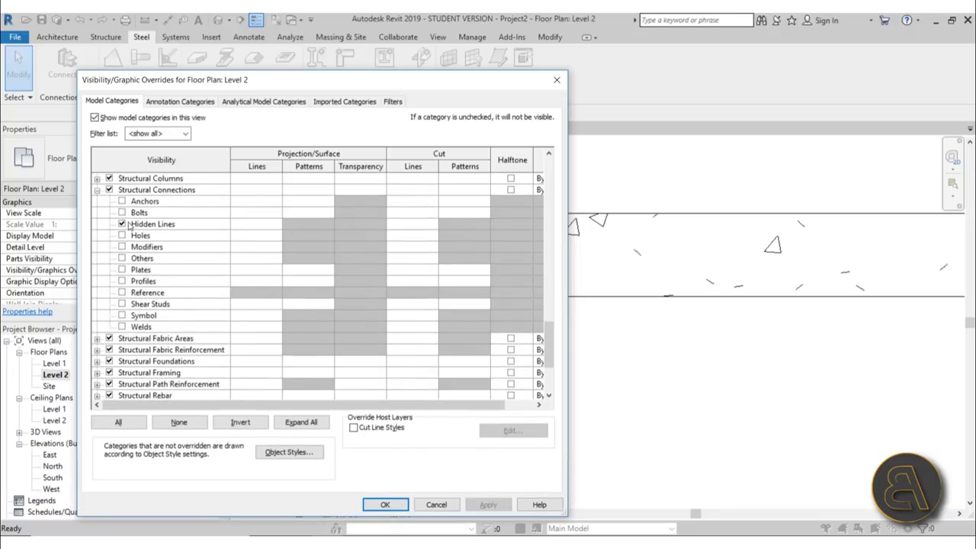
Make all Structural Connections subcategories, from Anchors to Welds, visible in the Level 2 plan and apply the overrides.
{"action": "left_click", "coordinate": [122, 224]}
{"action": "left_click", "coordinate": [142, 203]}
{"action": "left_click", "coordinate": [152, 328], "text": "shift"}
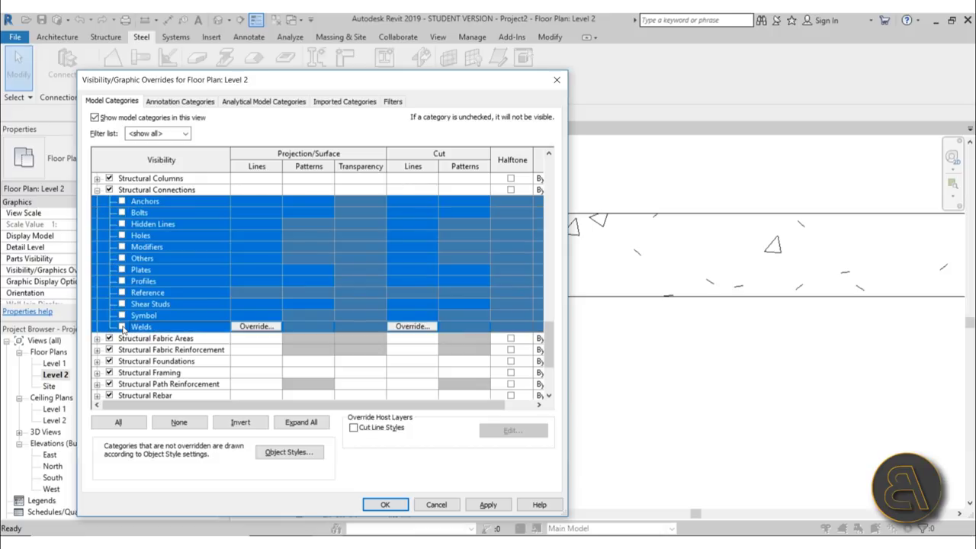
{"action": "left_click", "coordinate": [139, 215]}
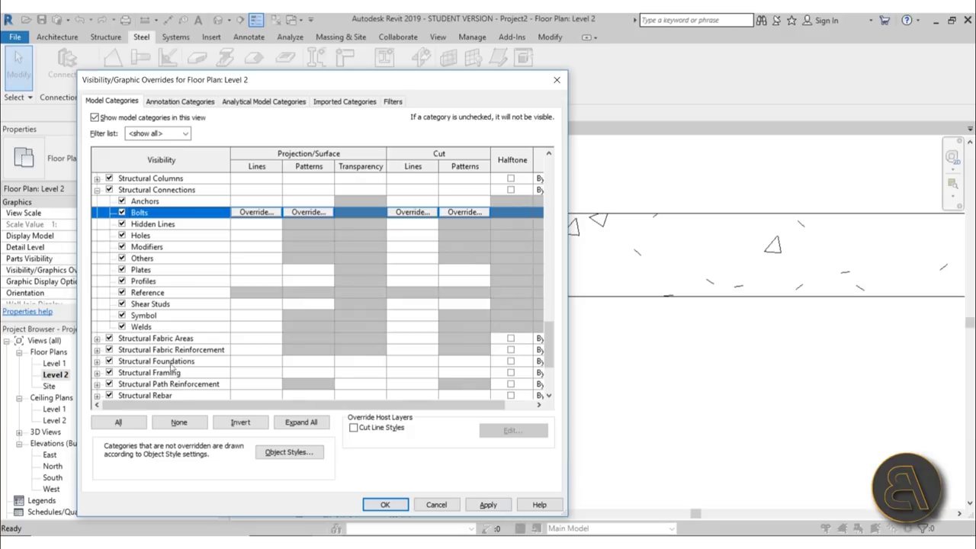
{"action": "left_click", "coordinate": [488, 504]}
{"action": "left_click", "coordinate": [385, 505]}
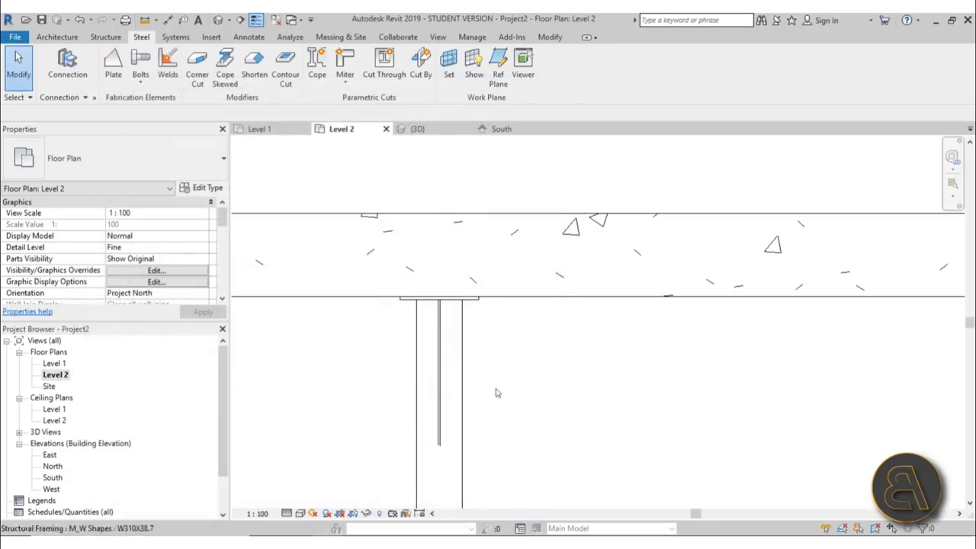
{"action": "left_click", "coordinate": [477, 301]}
{"action": "left_click", "coordinate": [508, 374]}
Pull the beam's end at the wall back out of the steel plate, leaving a small gap between them.
{"action": "scroll", "coordinate": [471, 307], "scroll_direction": "up", "scroll_amount": 4}
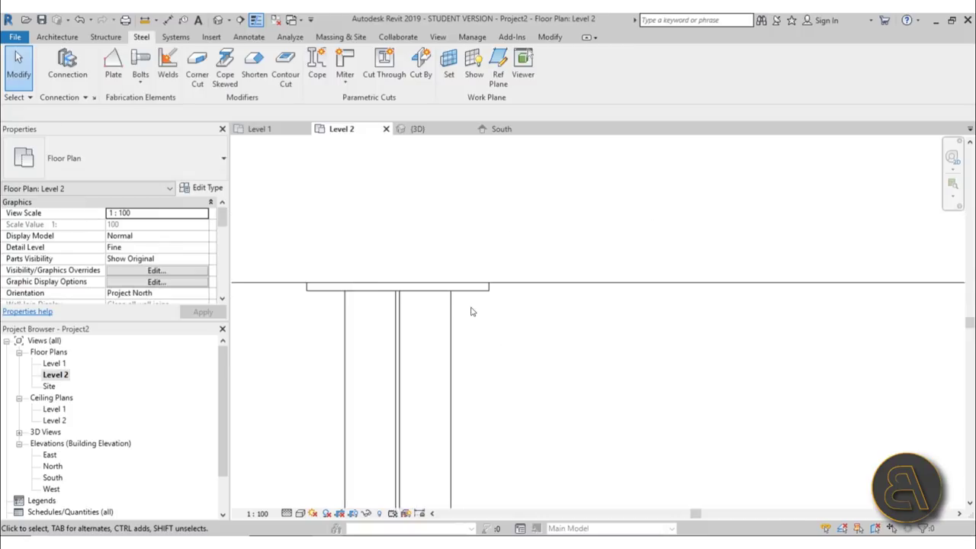
{"action": "left_click", "coordinate": [357, 308]}
{"action": "scroll", "coordinate": [421, 274], "scroll_direction": "up", "scroll_amount": 4}
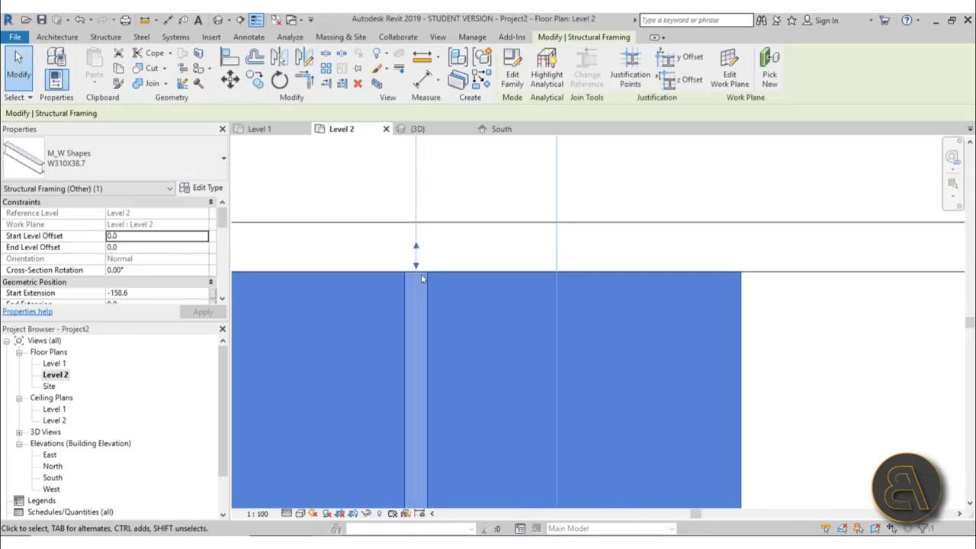
{"action": "left_click_drag", "start_coordinate": [418, 276], "coordinate": [418, 303]}
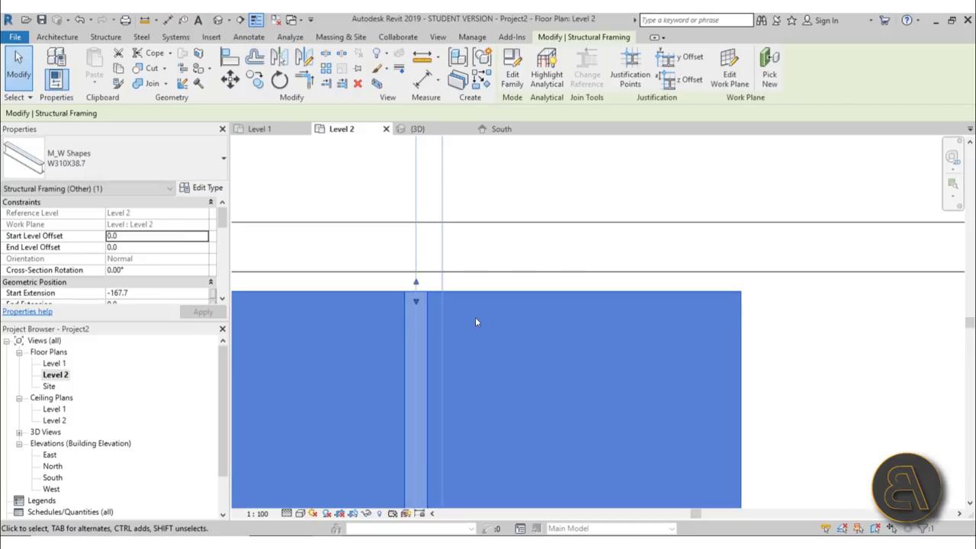
{"action": "key", "text": "Escape"}
{"action": "scroll", "coordinate": [512, 266], "scroll_direction": "down", "scroll_amount": 5}
{"action": "left_click", "coordinate": [457, 279]}
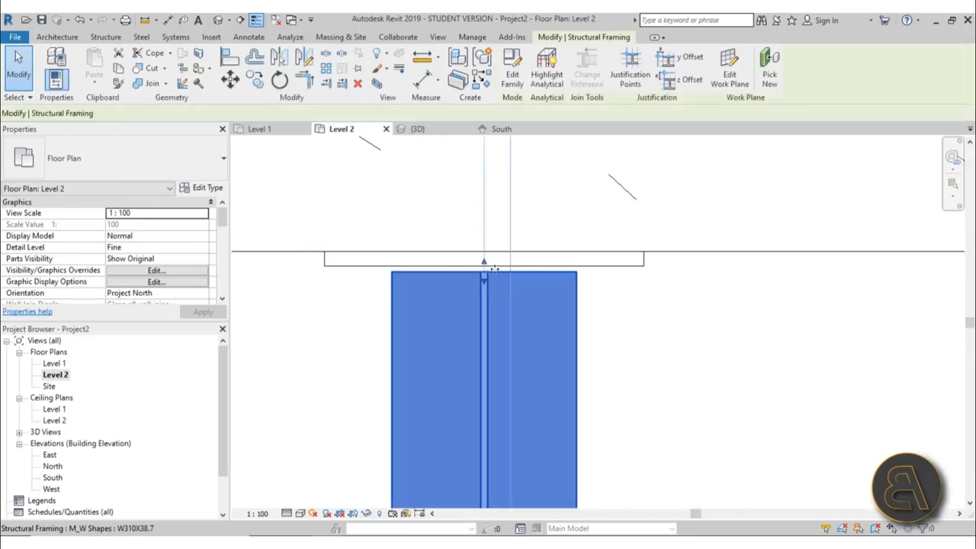
{"action": "scroll", "coordinate": [493, 270], "scroll_direction": "up", "scroll_amount": 4}
{"action": "left_click_drag", "start_coordinate": [465, 270], "coordinate": [463, 267]}
{"action": "scroll", "coordinate": [491, 311], "scroll_direction": "down", "scroll_amount": 3}
{"action": "key", "text": "Escape"}
Check the structural material assigned to the wall plate in the Material Browser without changing it.
{"action": "left_click", "coordinate": [417, 265]}
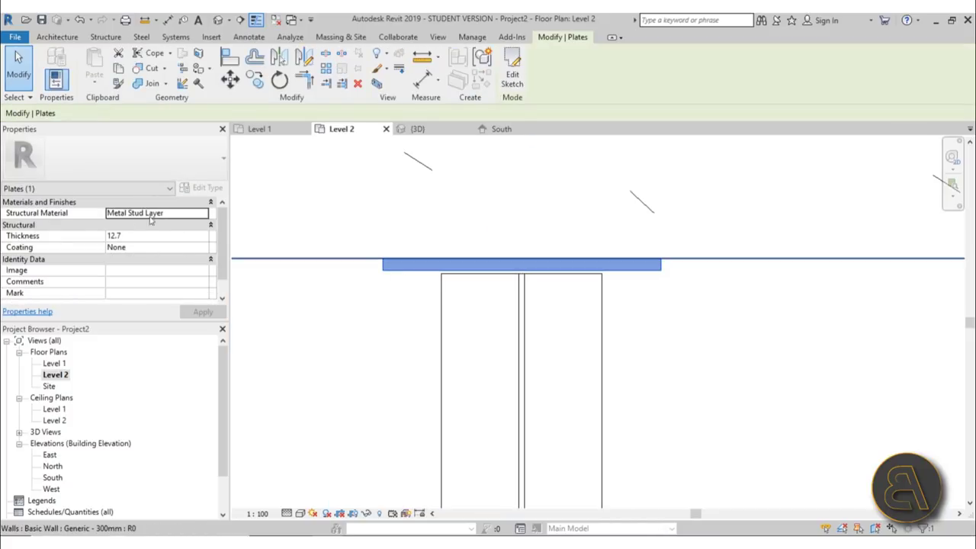
{"action": "left_click", "coordinate": [204, 212]}
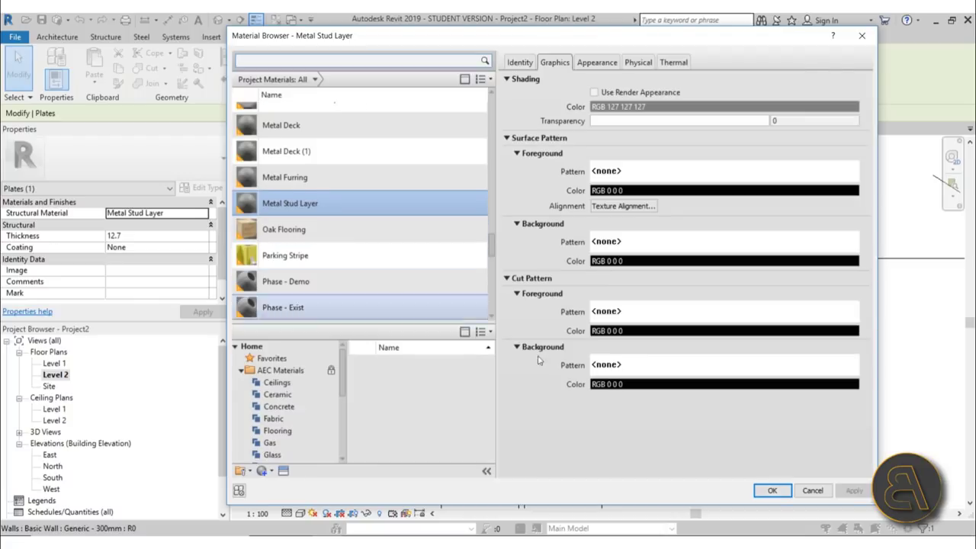
{"action": "left_click", "coordinate": [812, 490]}
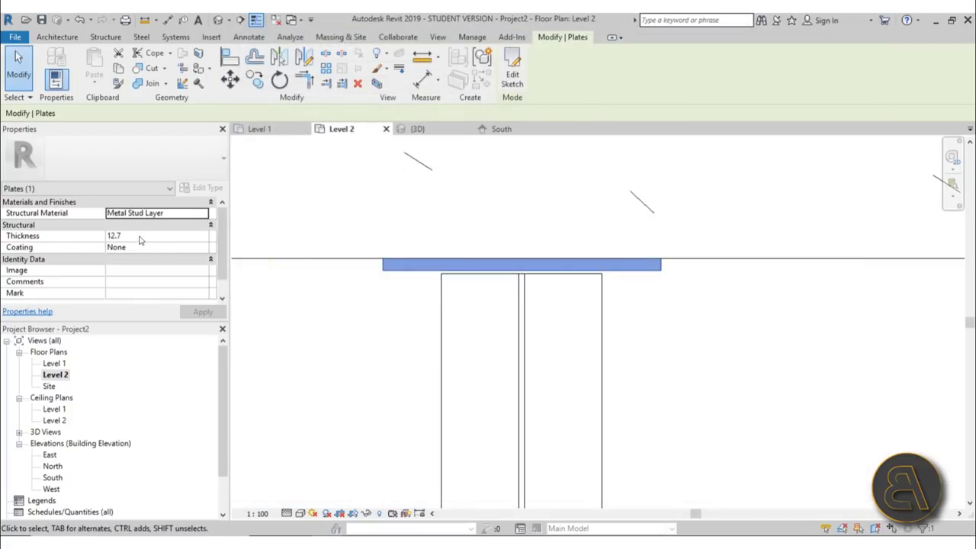
Look through the coating options available for the wall plate, keep the current choice and deselect the plate.
{"action": "left_click", "coordinate": [203, 248]}
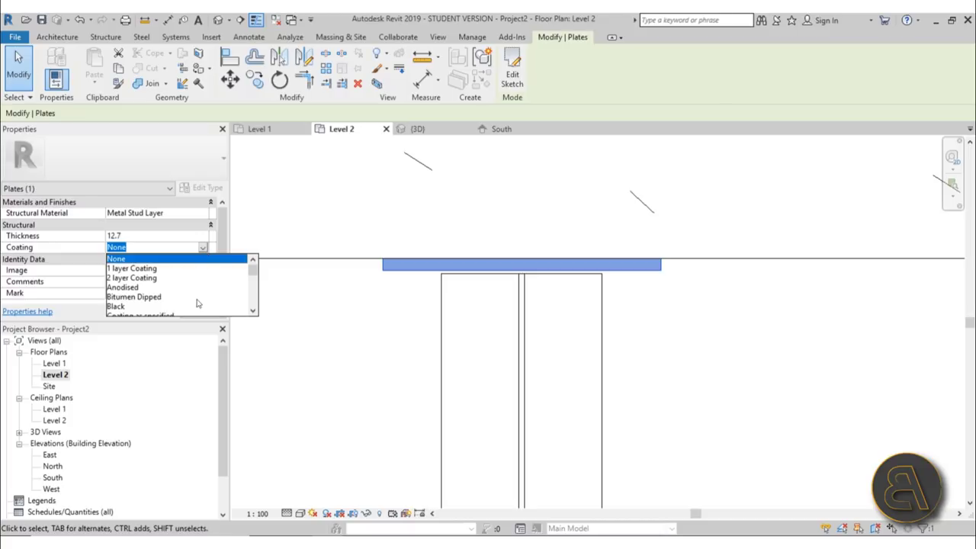
{"action": "scroll", "coordinate": [196, 303], "scroll_direction": "down", "scroll_amount": 2}
{"action": "scroll", "coordinate": [190, 289], "scroll_direction": "down", "scroll_amount": 4}
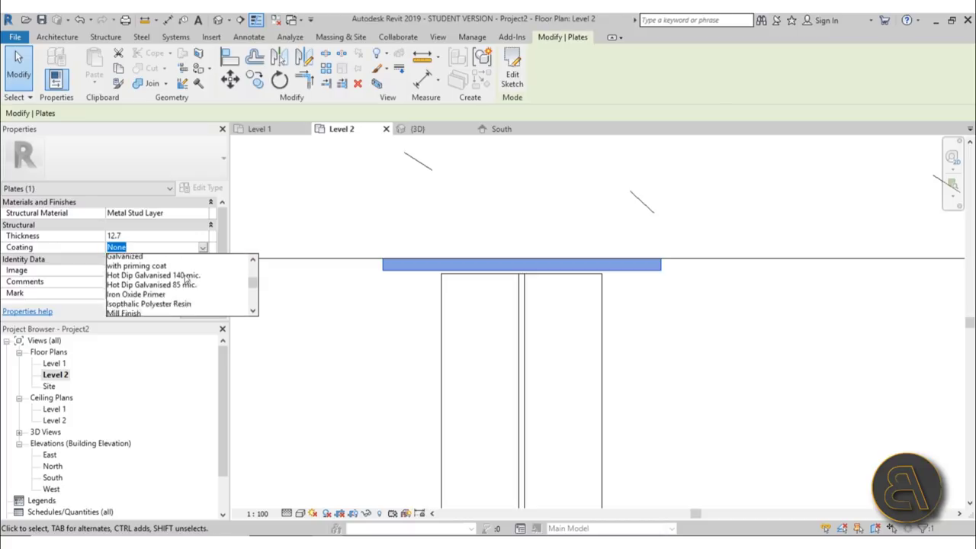
{"action": "scroll", "coordinate": [190, 289], "scroll_direction": "up", "scroll_amount": 6}
{"action": "left_click", "coordinate": [203, 248]}
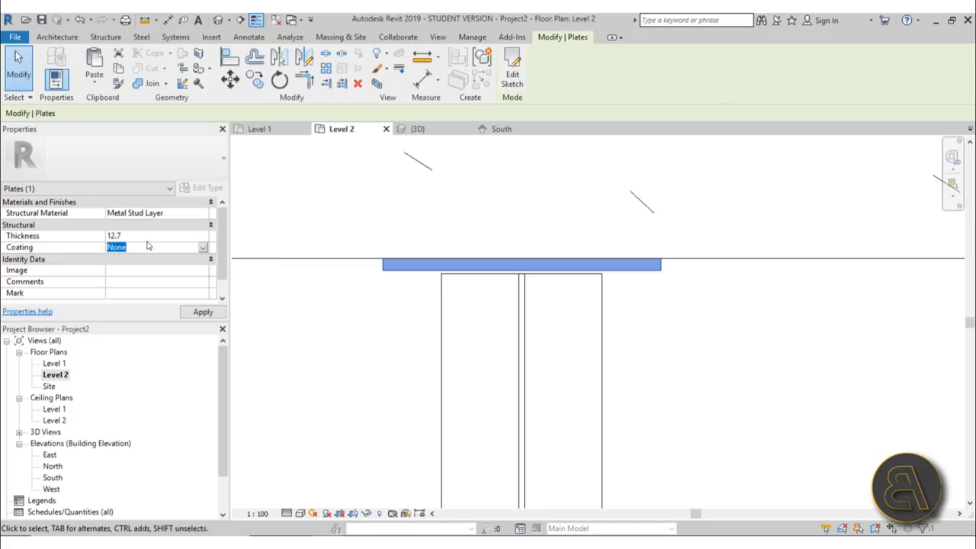
{"action": "left_click", "coordinate": [202, 313]}
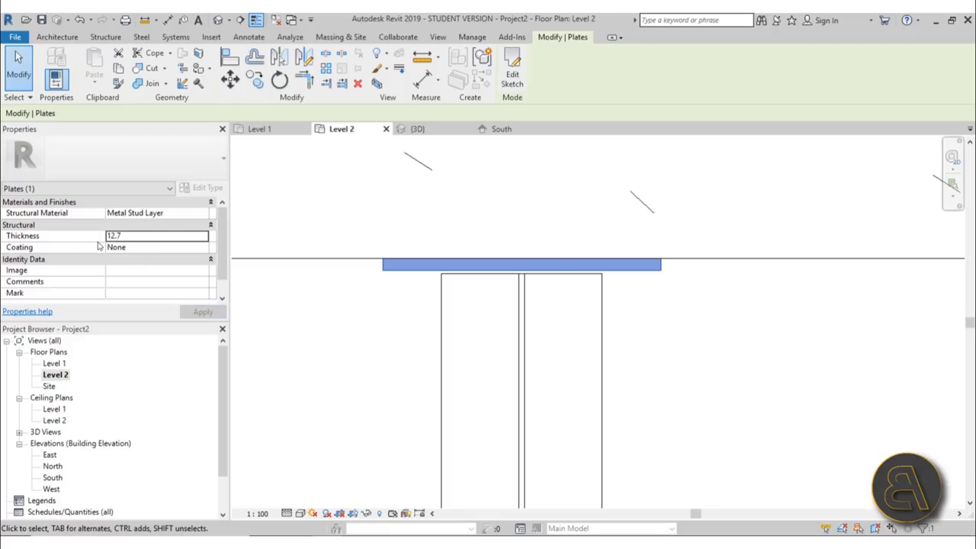
{"action": "left_click", "coordinate": [310, 318]}
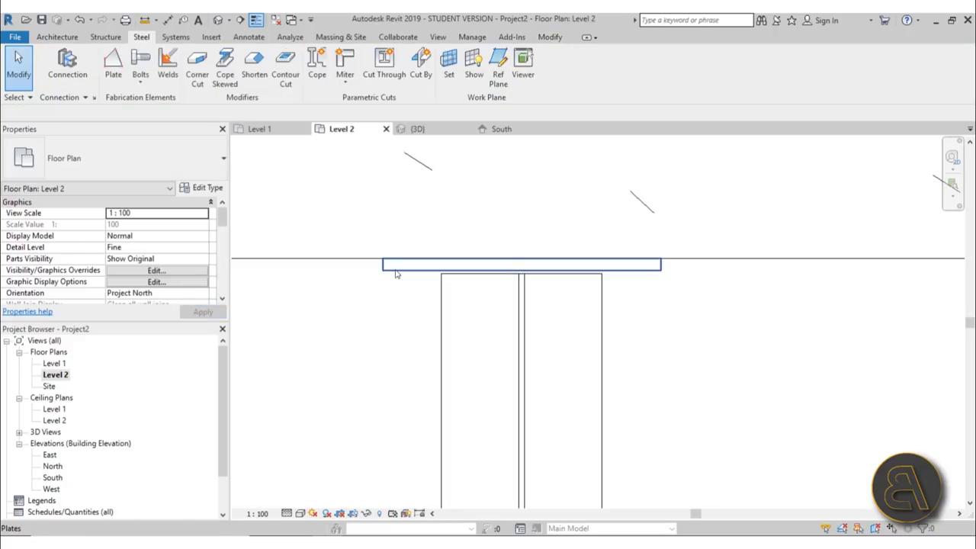
{"action": "left_click", "coordinate": [396, 274]}
{"action": "left_click", "coordinate": [396, 294]}
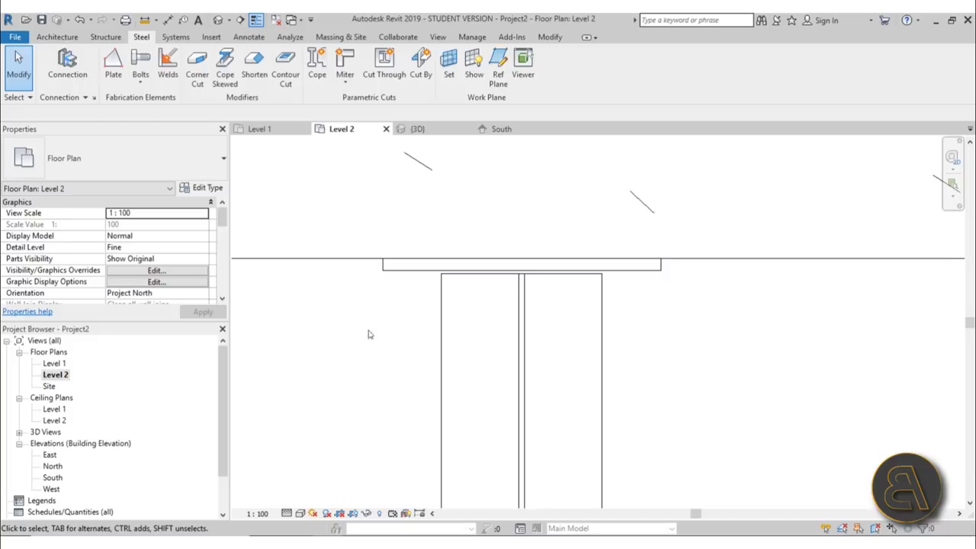
Open the 3D view and examine the gap between the wall plate and the beam's end from several angles.
{"action": "left_click", "coordinate": [218, 20]}
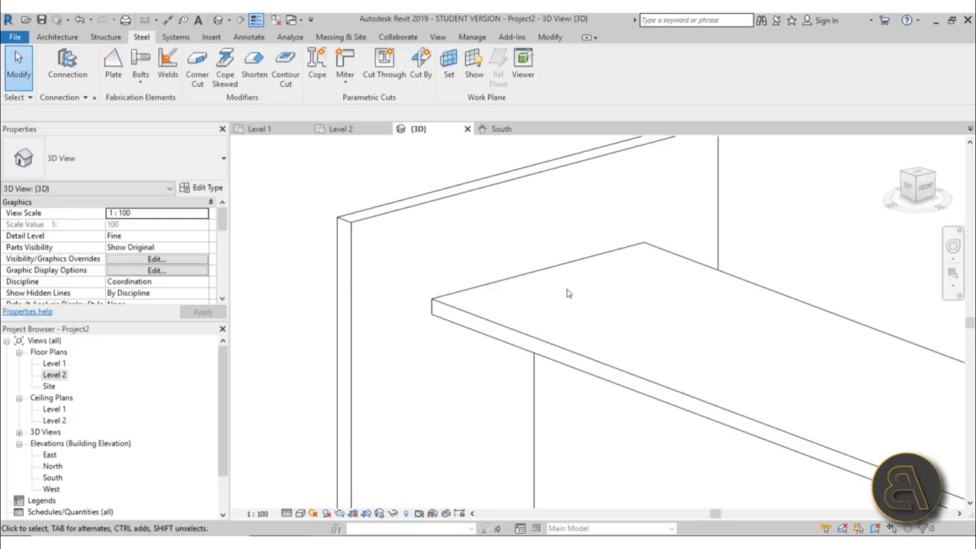
{"action": "scroll", "coordinate": [566, 294], "scroll_direction": "down", "scroll_amount": 5}
{"action": "scroll", "coordinate": [521, 228], "scroll_direction": "up", "scroll_amount": 4}
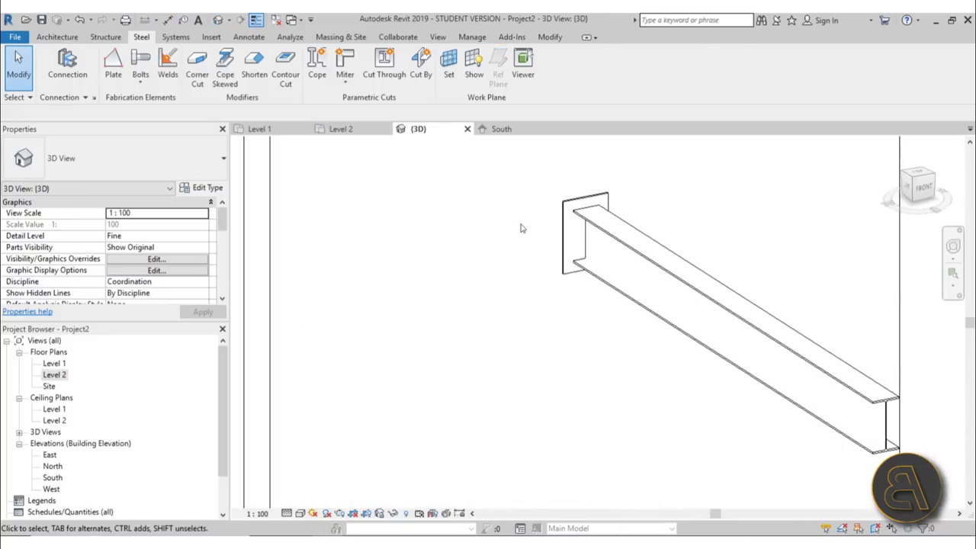
{"action": "middle_click_drag", "start_coordinate": [522, 228], "coordinate": [538, 259], "text": "shift"}
{"action": "scroll", "coordinate": [518, 264], "scroll_direction": "up", "scroll_amount": 3}
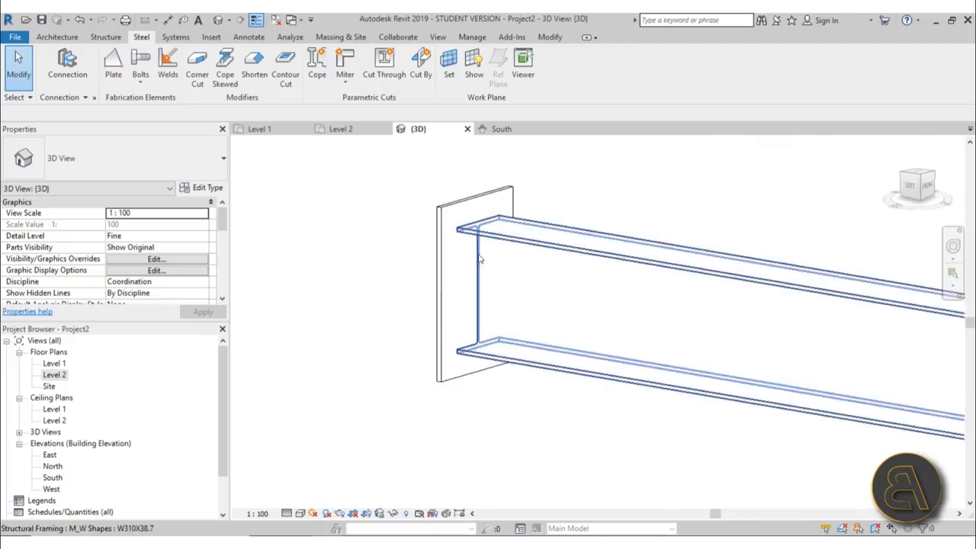
{"action": "scroll", "coordinate": [479, 258], "scroll_direction": "up", "scroll_amount": 3}
{"action": "middle_click_drag", "start_coordinate": [479, 259], "coordinate": [580, 72], "text": "shift"}
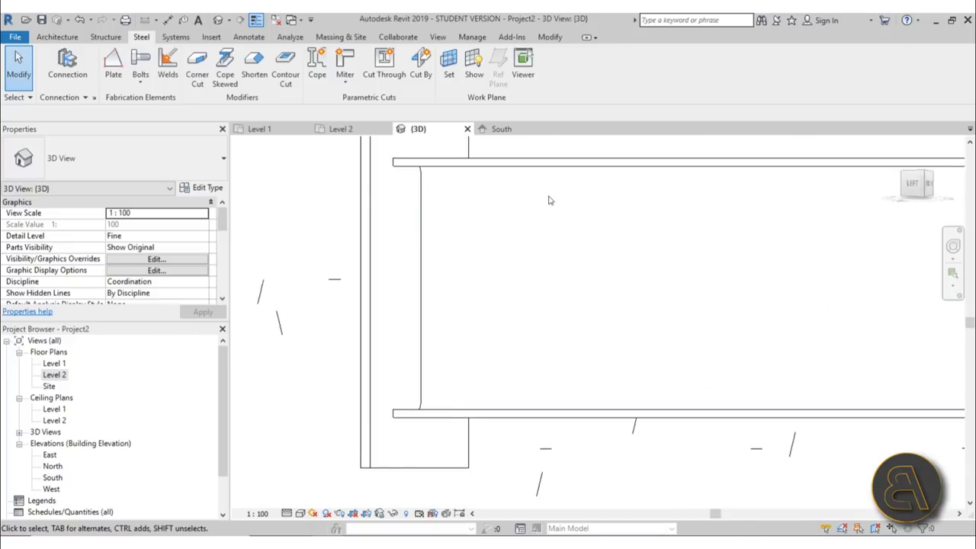
{"action": "middle_click_drag", "start_coordinate": [534, 252], "coordinate": [452, 284], "text": "shift"}
{"action": "scroll", "coordinate": [451, 284], "scroll_direction": "up", "scroll_amount": 3}
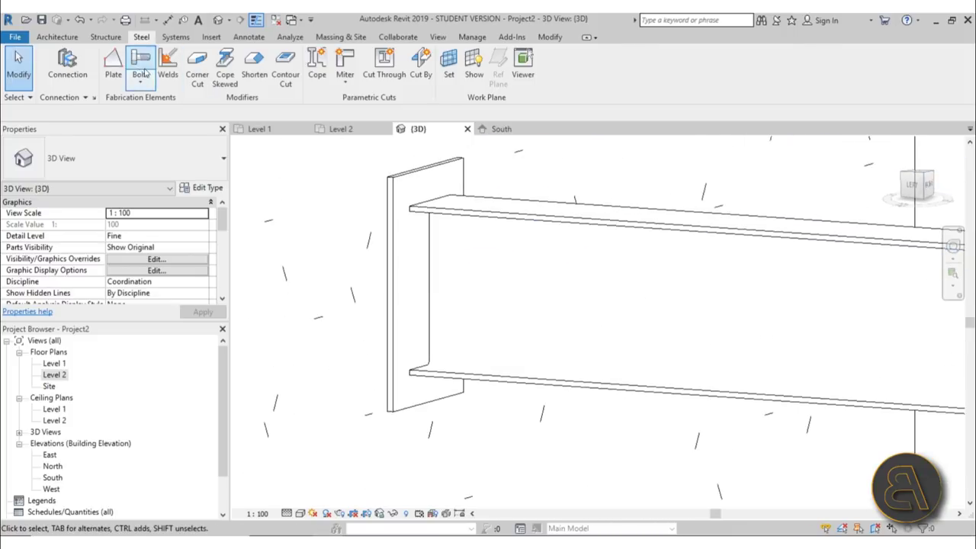
Start a new steel plate and set the beam's web as its work plane.
{"action": "left_click", "coordinate": [115, 67]}
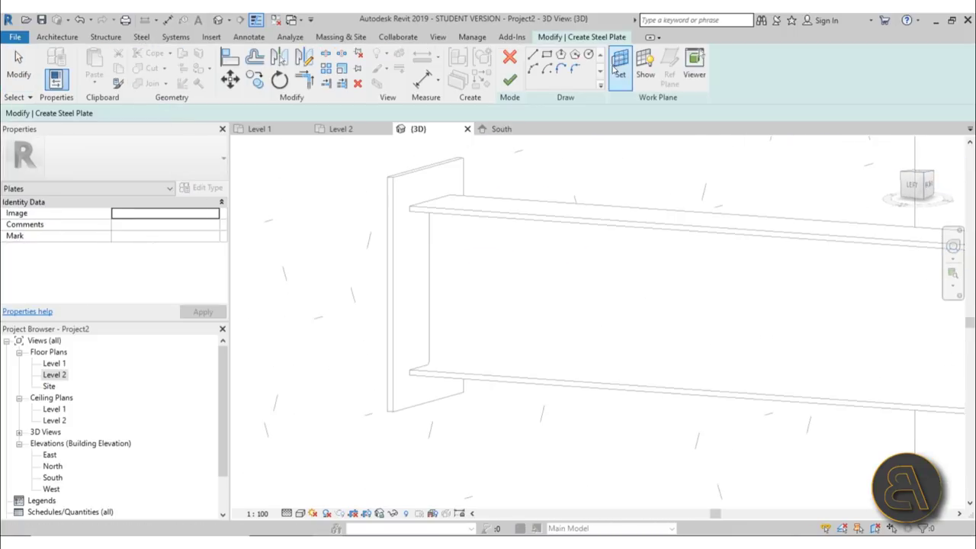
{"action": "left_click", "coordinate": [620, 67]}
{"action": "left_click", "coordinate": [642, 340]}
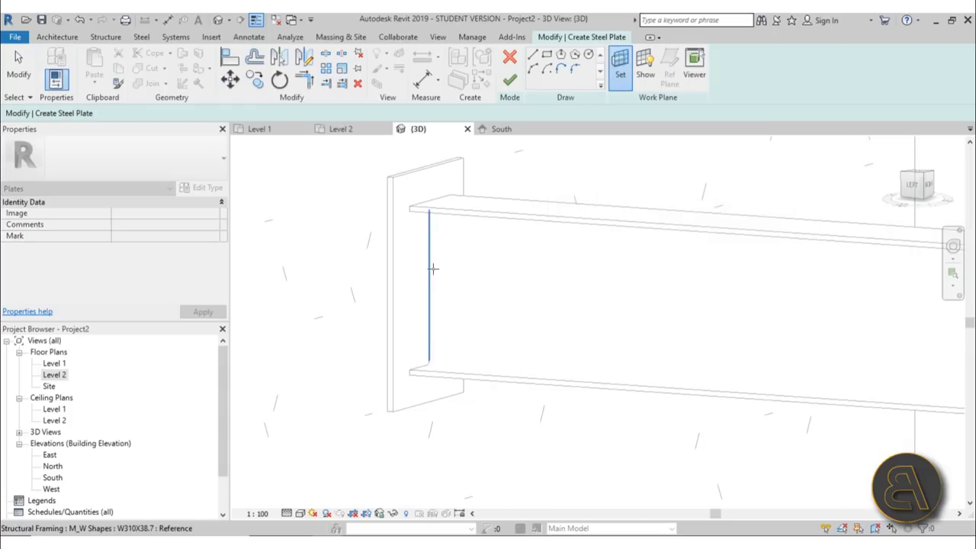
{"action": "scroll", "coordinate": [432, 268], "scroll_direction": "down", "scroll_amount": 5}
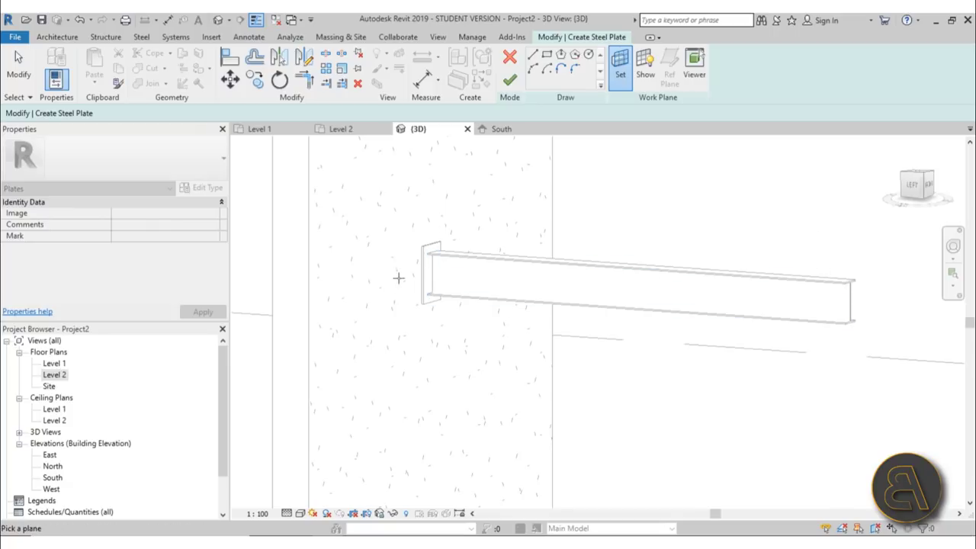
{"action": "left_click", "coordinate": [436, 269]}
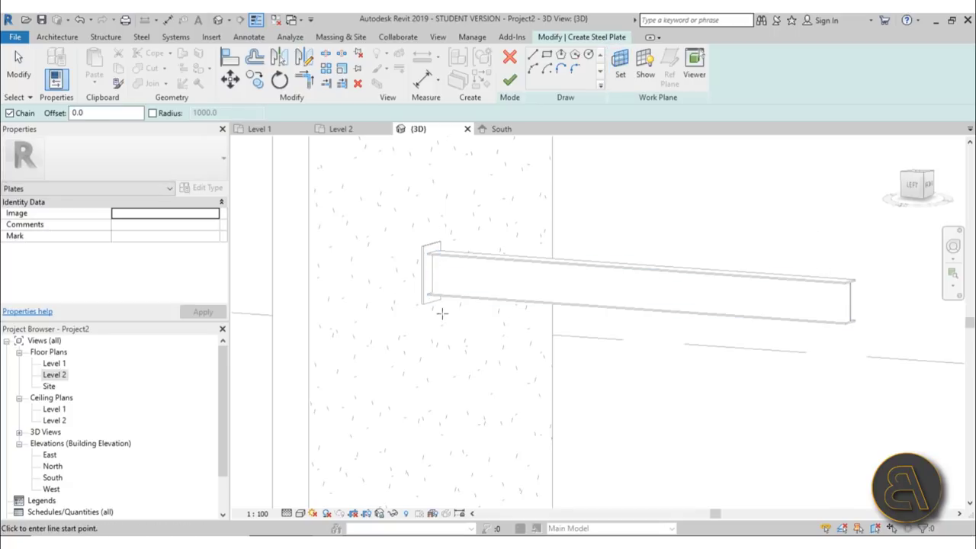
Sketch a rectangle about 210 mm wide and 195 mm high on the web at the beam's wall end.
{"action": "scroll", "coordinate": [437, 274], "scroll_direction": "up", "scroll_amount": 6}
{"action": "mouse_move", "coordinate": [457, 227]}
{"action": "middle_mouse_down"}
{"action": "mouse_move", "coordinate": [403, 209]}
{"action": "mouse_move", "coordinate": [472, 235]}
{"action": "middle_mouse_up"}
{"action": "scroll", "coordinate": [392, 210], "scroll_direction": "down", "scroll_amount": 1}
{"action": "left_click", "coordinate": [546, 54]}
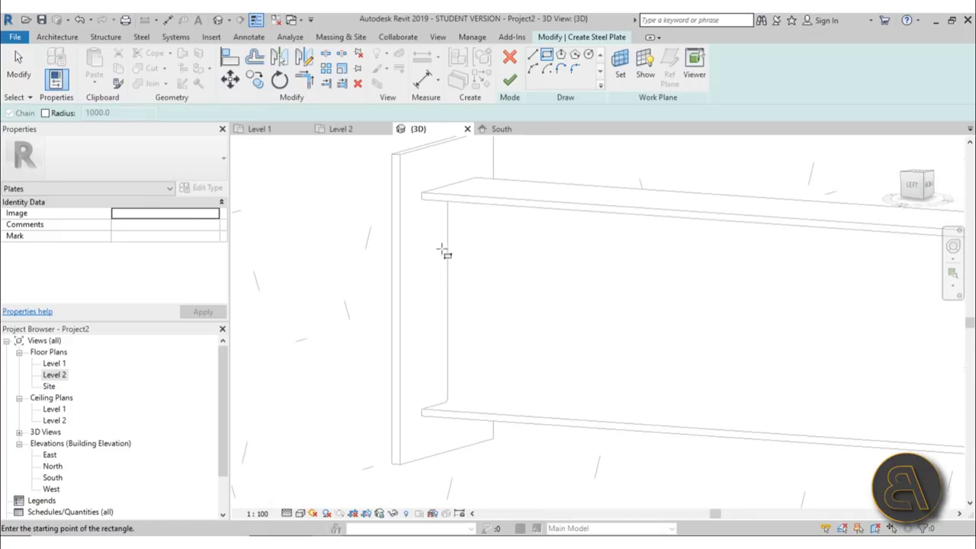
{"action": "left_click", "coordinate": [436, 235]}
{"action": "left_click", "coordinate": [578, 375]}
{"action": "key", "text": "Escape"}
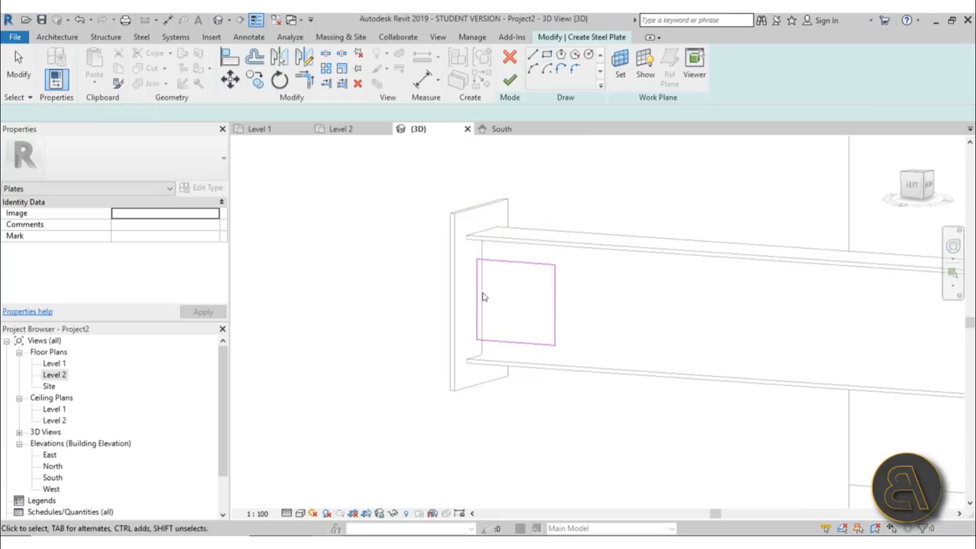
Align the sketched rectangle's edge nearest the wall with the front face of the wall plate.
{"action": "left_click", "coordinate": [474, 296]}
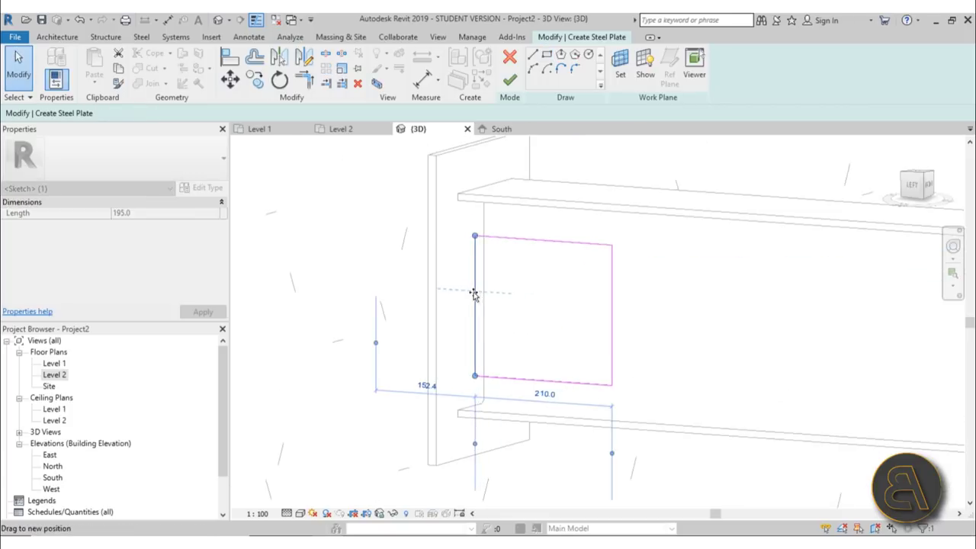
{"action": "left_click_drag", "start_coordinate": [476, 296], "coordinate": [511, 295]}
{"action": "key", "text": "Escape"}
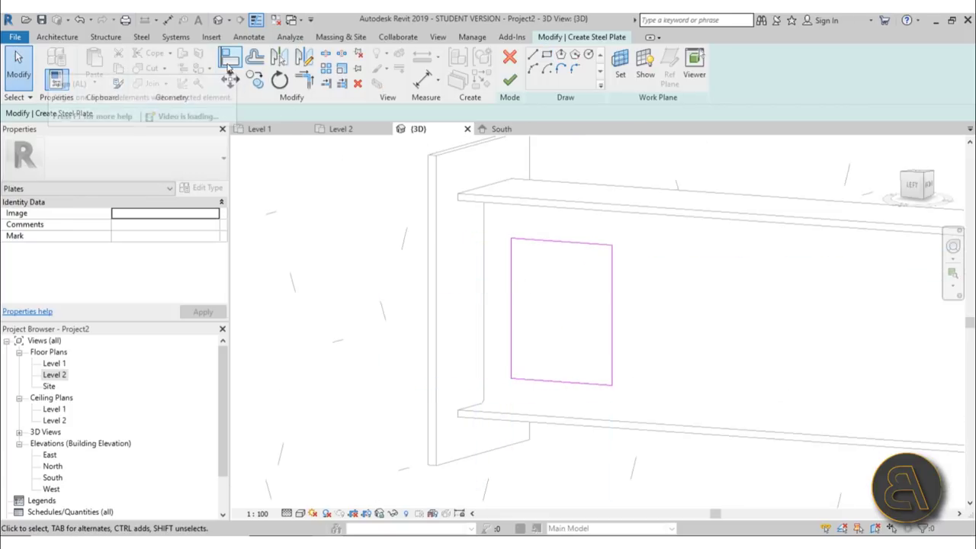
{"action": "left_click", "coordinate": [229, 67]}
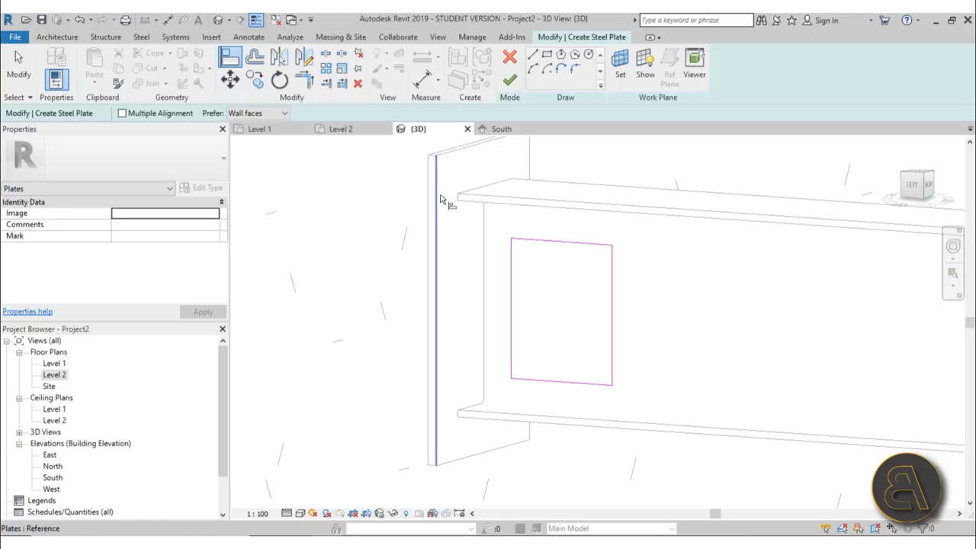
{"action": "left_click", "coordinate": [440, 199]}
{"action": "left_click", "coordinate": [512, 323]}
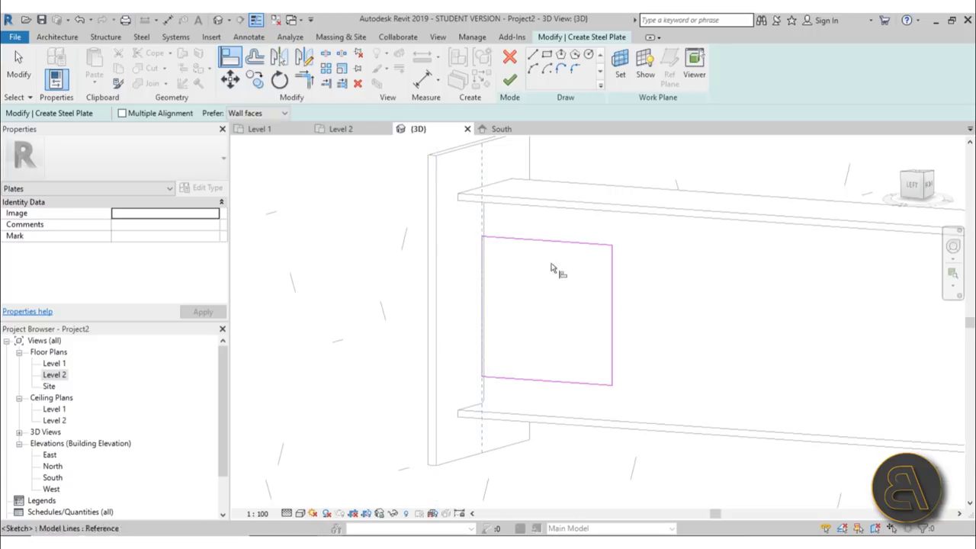
{"action": "scroll", "coordinate": [595, 273], "scroll_direction": "down", "scroll_amount": 3}
{"action": "key", "text": "Escape"}
Offset the rectangle's upper and lower edges 40 mm from the beam's top and bottom flanges.
{"action": "scroll", "coordinate": [595, 284], "scroll_direction": "up", "scroll_amount": 5}
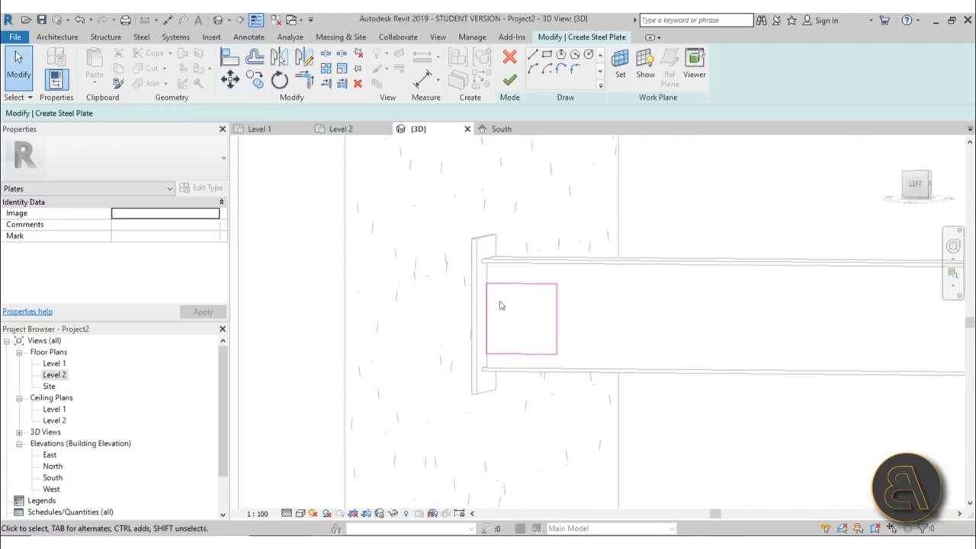
{"action": "left_click", "coordinate": [497, 242]}
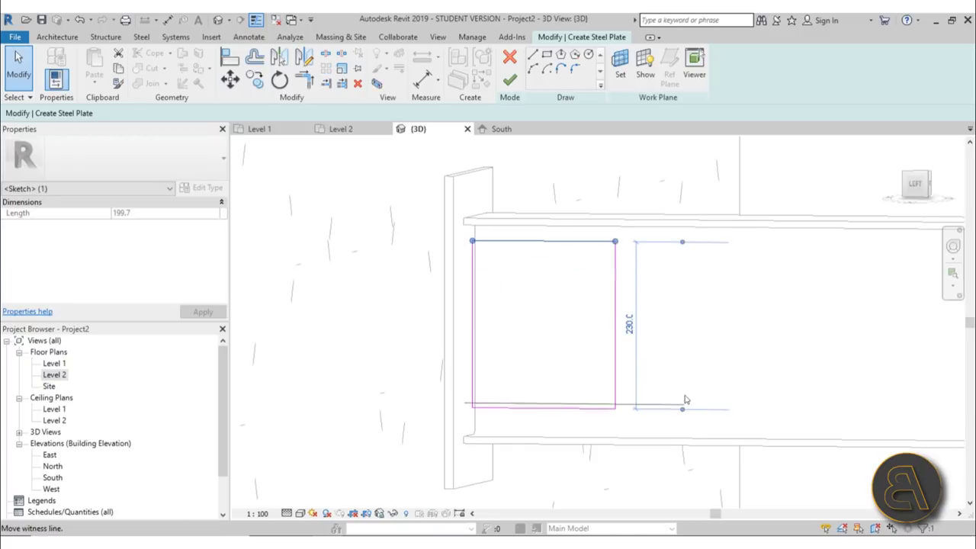
{"action": "left_click_drag", "start_coordinate": [683, 409], "coordinate": [645, 234]}
{"action": "left_click", "coordinate": [630, 229]}
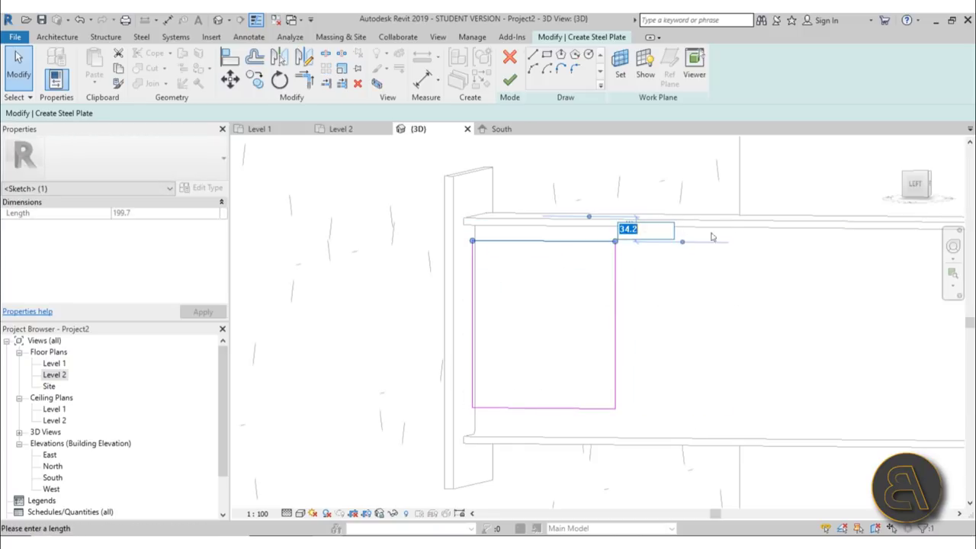
{"action": "left_click", "coordinate": [554, 407]}
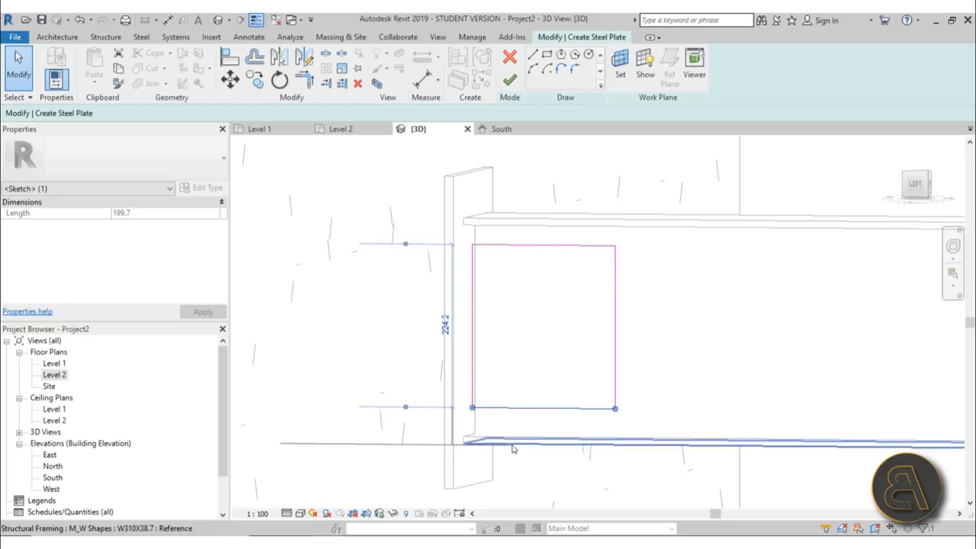
{"action": "left_click_drag", "start_coordinate": [512, 448], "coordinate": [511, 443]}
{"action": "left_click", "coordinate": [446, 424]}
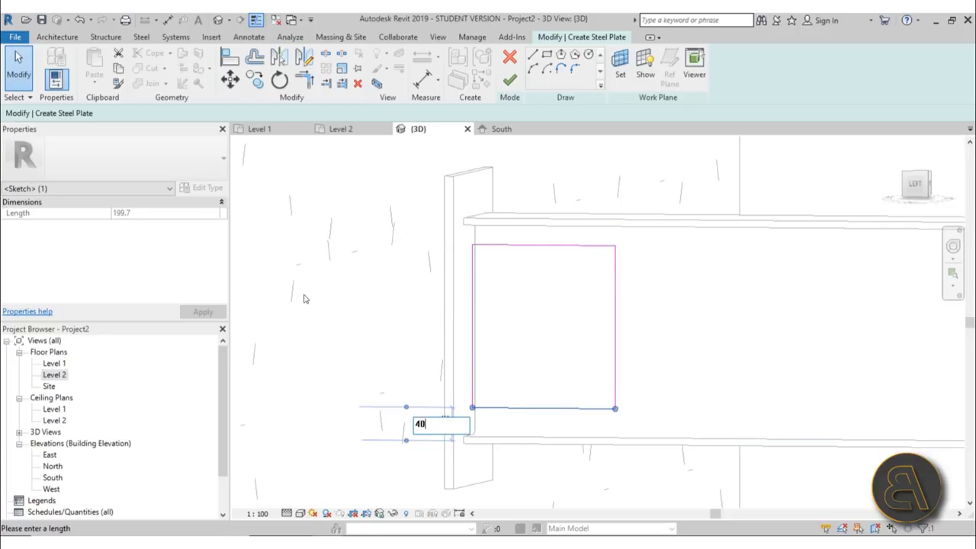
{"action": "key", "text": "Return"}
Set the rectangle's width to 200 mm and finish the plate sketch.
{"action": "left_click", "coordinate": [615, 320]}
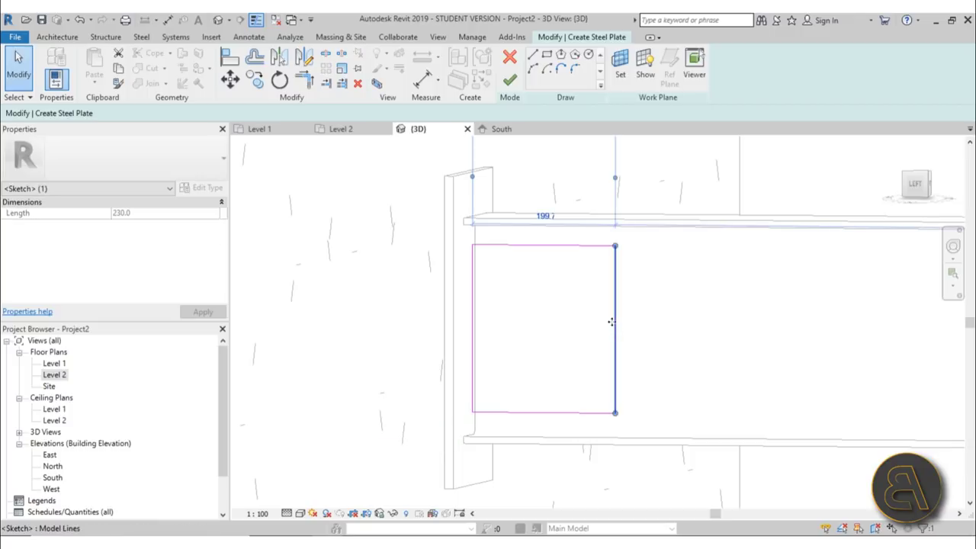
{"action": "left_click", "coordinate": [546, 217]}
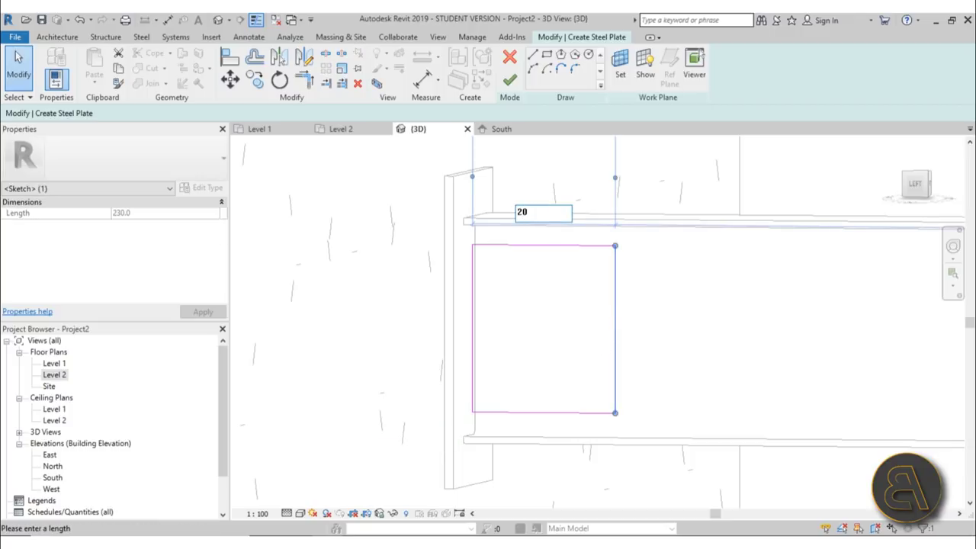
{"action": "key", "text": "Return"}
{"action": "left_click", "coordinate": [549, 355]}
{"action": "scroll", "coordinate": [549, 355], "scroll_direction": "down", "scroll_amount": 3}
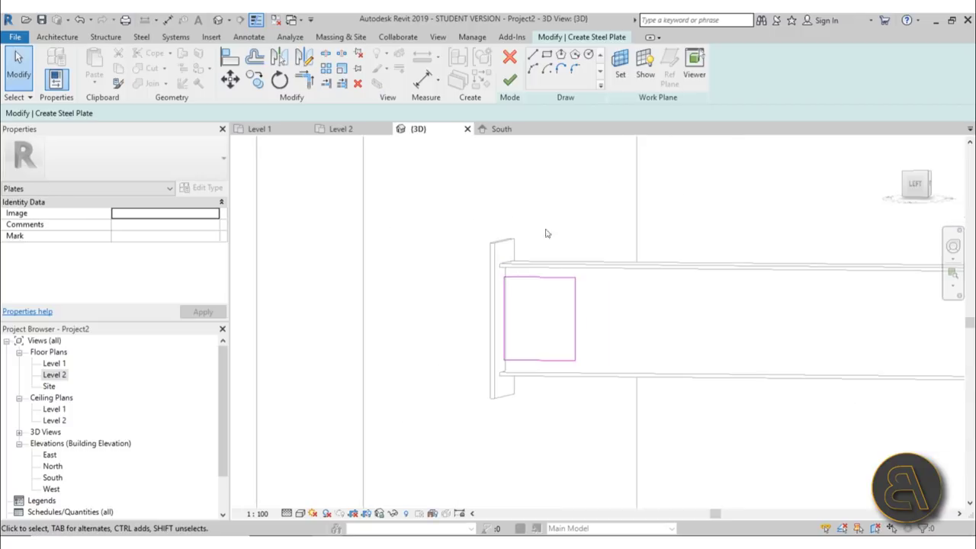
{"action": "left_click", "coordinate": [509, 81]}
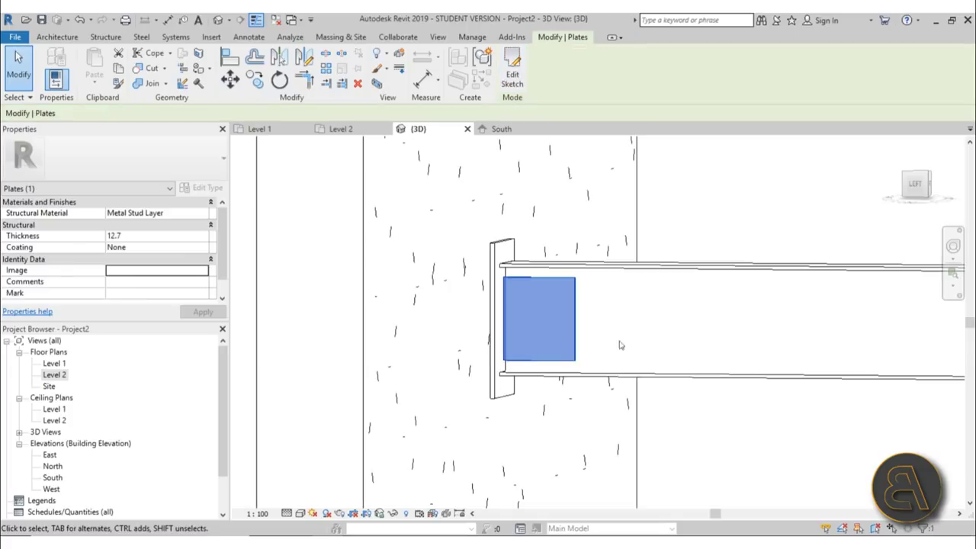
Set the web plate's thickness to 9 mm.
{"action": "middle_click_drag", "start_coordinate": [628, 344], "coordinate": [586, 280], "text": "shift"}
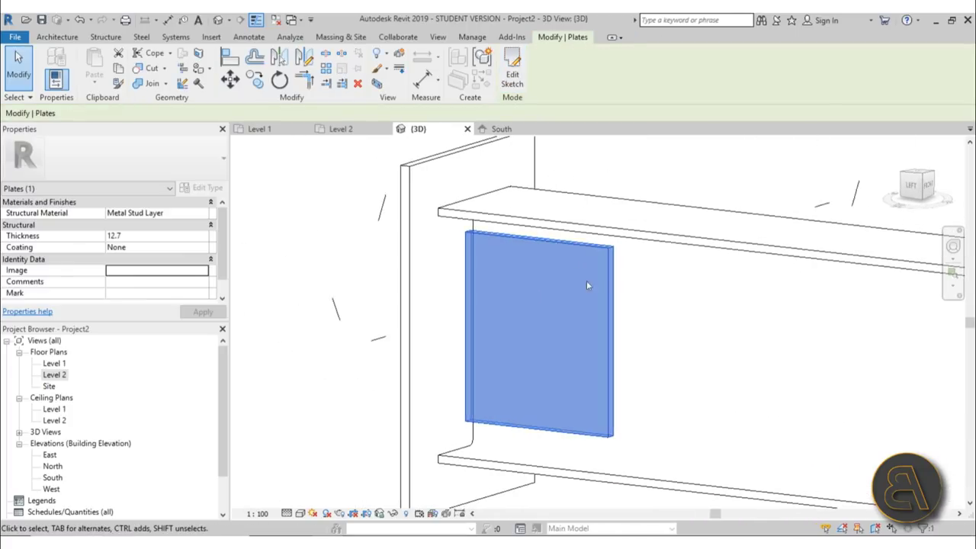
{"action": "scroll", "coordinate": [471, 230], "scroll_direction": "up", "scroll_amount": 4}
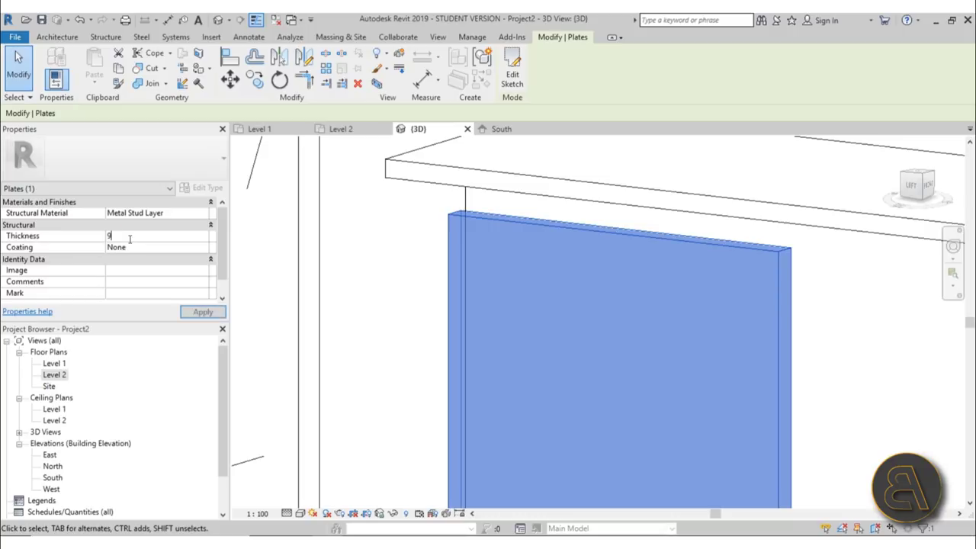
{"action": "key", "text": "Return"}
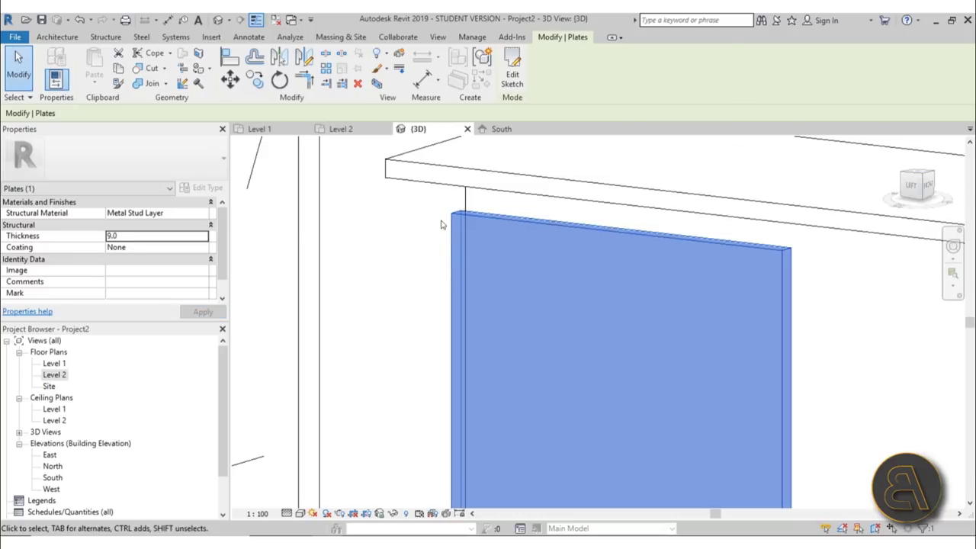
Open the Level 2 floor plan at the beam's wall end and set its visual style to Wireframe.
{"action": "double_click", "coordinate": [55, 375]}
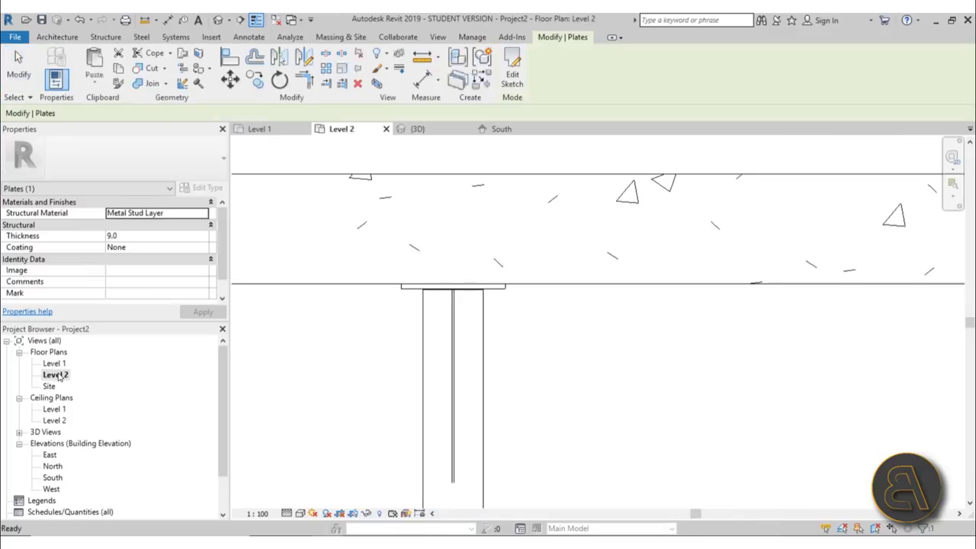
{"action": "scroll", "coordinate": [469, 341], "scroll_direction": "up", "scroll_amount": 4}
{"action": "scroll", "coordinate": [479, 341], "scroll_direction": "up", "scroll_amount": 4}
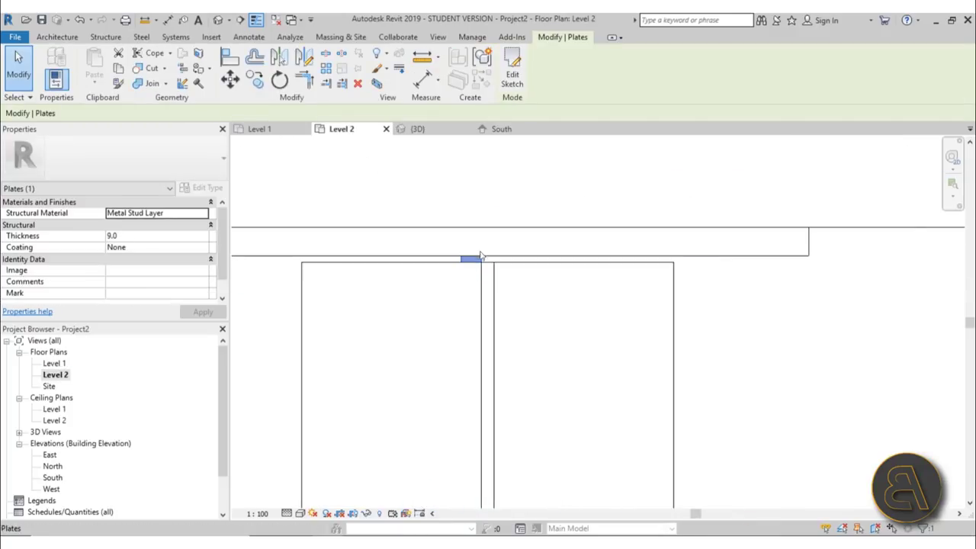
{"action": "scroll", "coordinate": [405, 210], "scroll_direction": "down", "scroll_amount": 4}
{"action": "scroll", "coordinate": [405, 212], "scroll_direction": "down", "scroll_amount": 1}
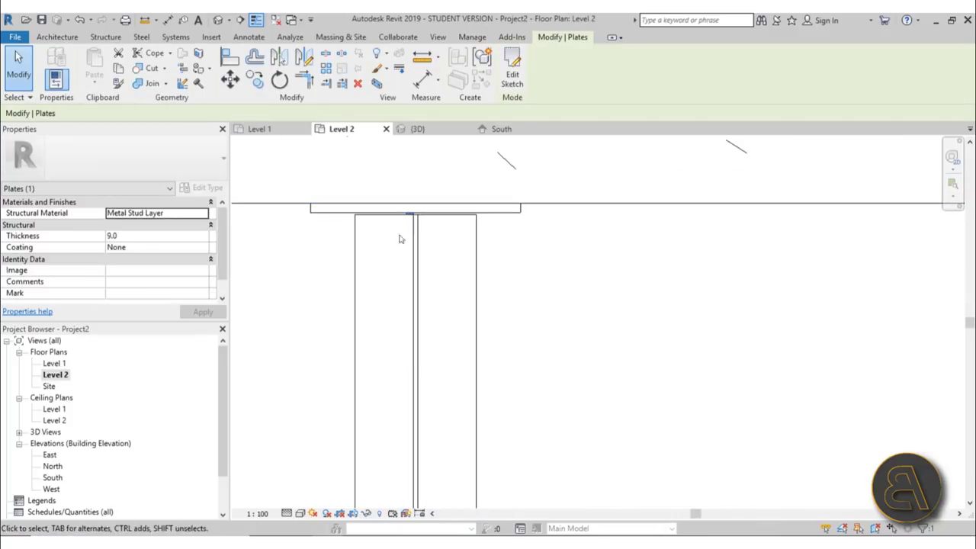
{"action": "left_click", "coordinate": [299, 513]}
{"action": "left_click", "coordinate": [324, 436]}
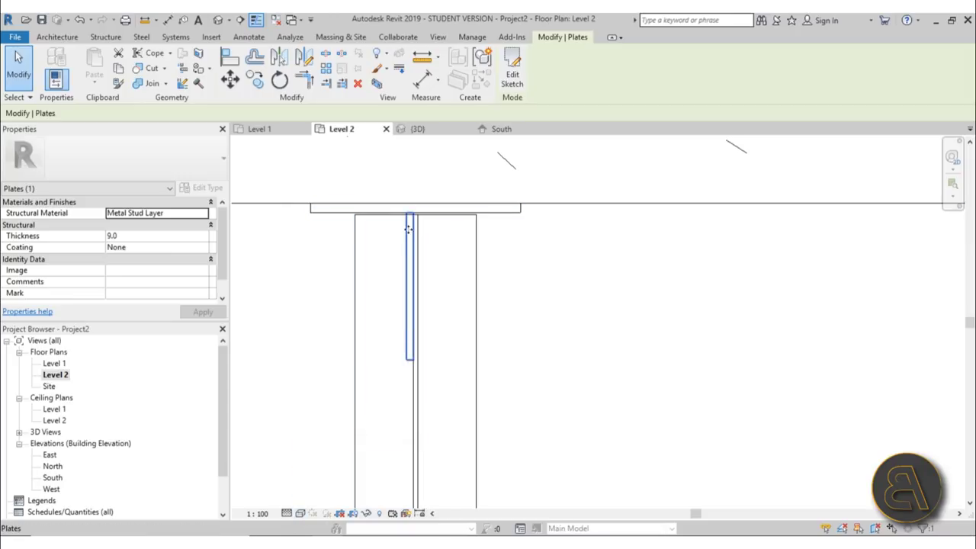
Mirror a copy of the web plate to the opposite side of the web, using the beam's centre axis.
{"action": "scroll", "coordinate": [408, 228], "scroll_direction": "up", "scroll_amount": 3}
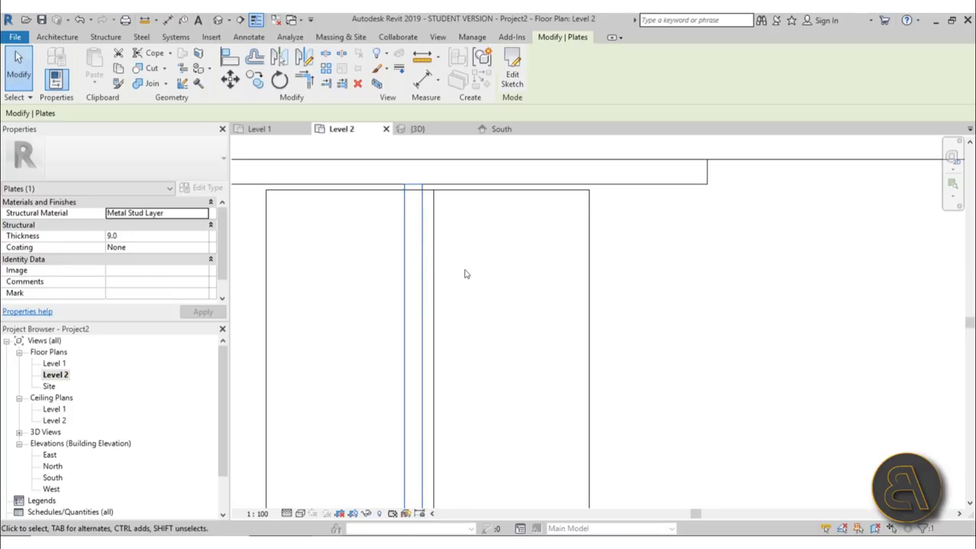
{"action": "key", "text": "m"}
{"action": "key", "text": "m"}
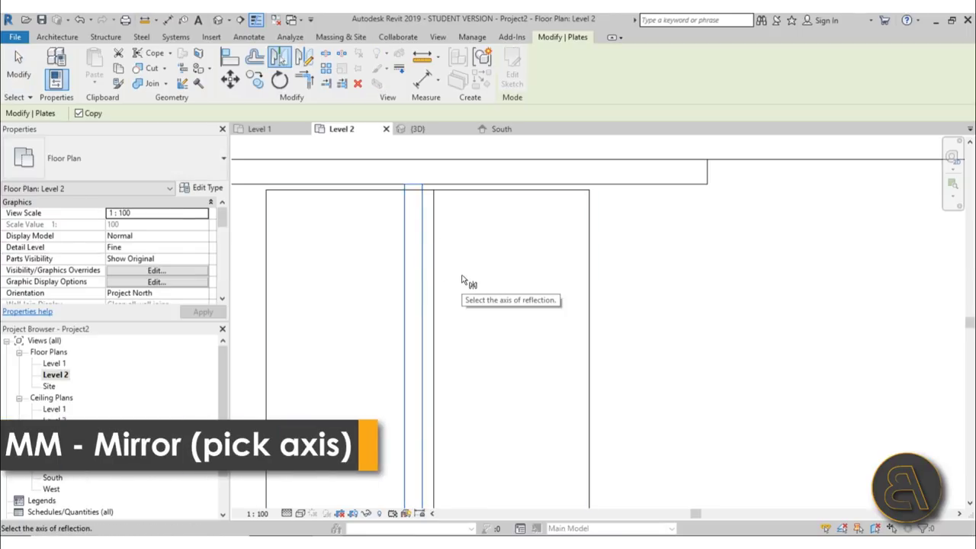
{"action": "left_click", "coordinate": [432, 217]}
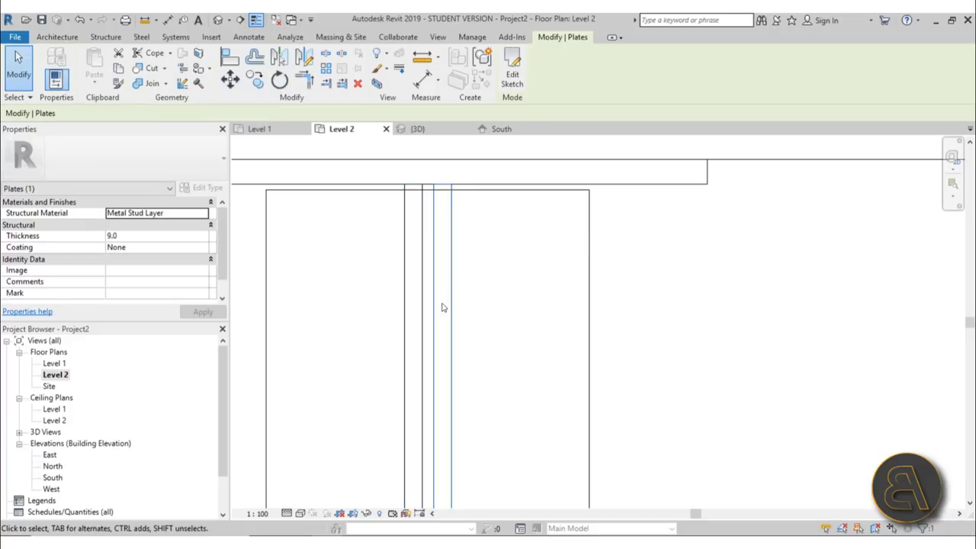
{"action": "scroll", "coordinate": [462, 207], "scroll_direction": "down", "scroll_amount": 5}
{"action": "key", "text": "Escape"}
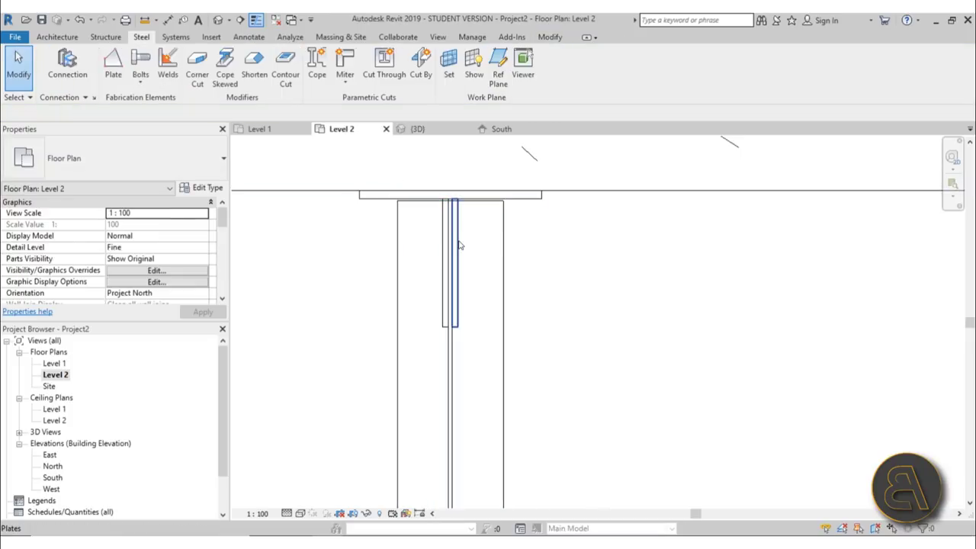
Return to the 3D view and frame the web plate at the beam's wall end.
{"action": "left_click", "coordinate": [219, 20]}
{"action": "scroll", "coordinate": [558, 329], "scroll_direction": "down", "scroll_amount": 2}
{"action": "middle_click_drag", "start_coordinate": [558, 328], "coordinate": [567, 288], "text": "shift"}
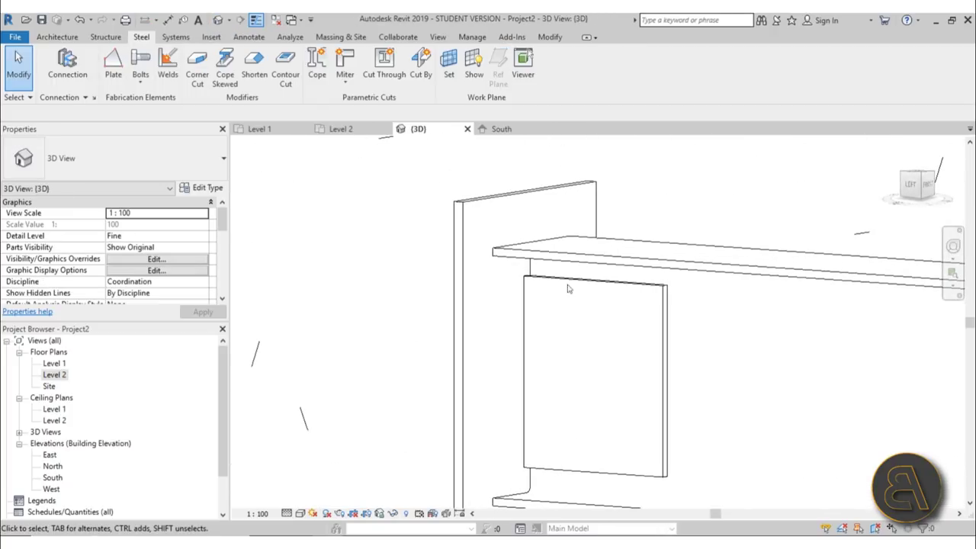
{"action": "left_click", "coordinate": [478, 206]}
{"action": "key", "text": "Escape"}
{"action": "middle_click_drag", "start_coordinate": [529, 340], "coordinate": [482, 290]}
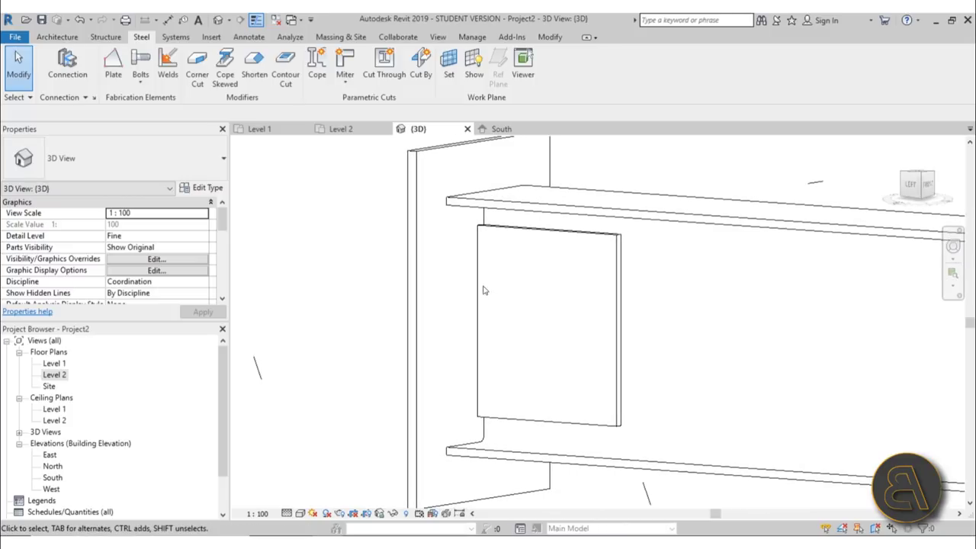
Weld the near web plate to the wall plate along the web plate's vertical wall-side edge, with thin-line display restored at the end.
{"action": "left_click", "coordinate": [169, 75]}
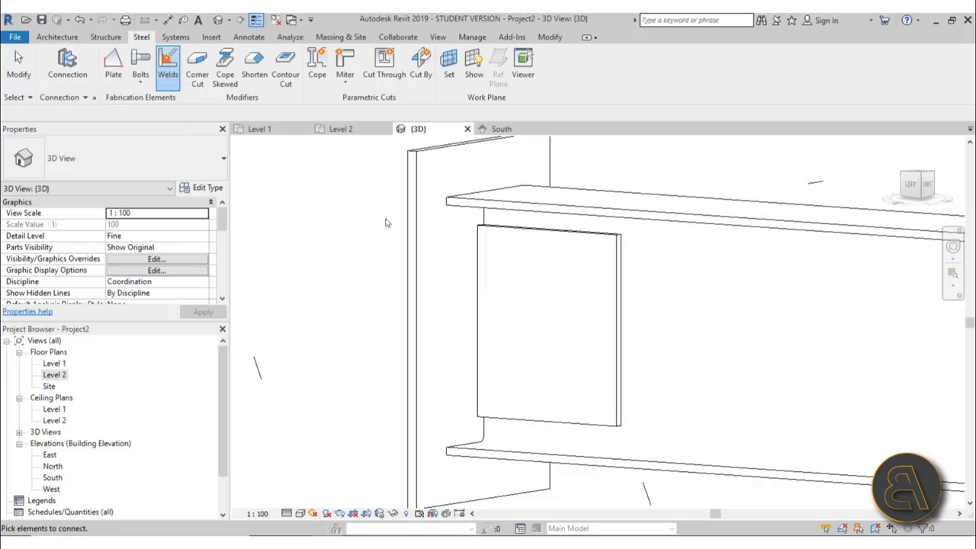
{"action": "left_click", "coordinate": [431, 254]}
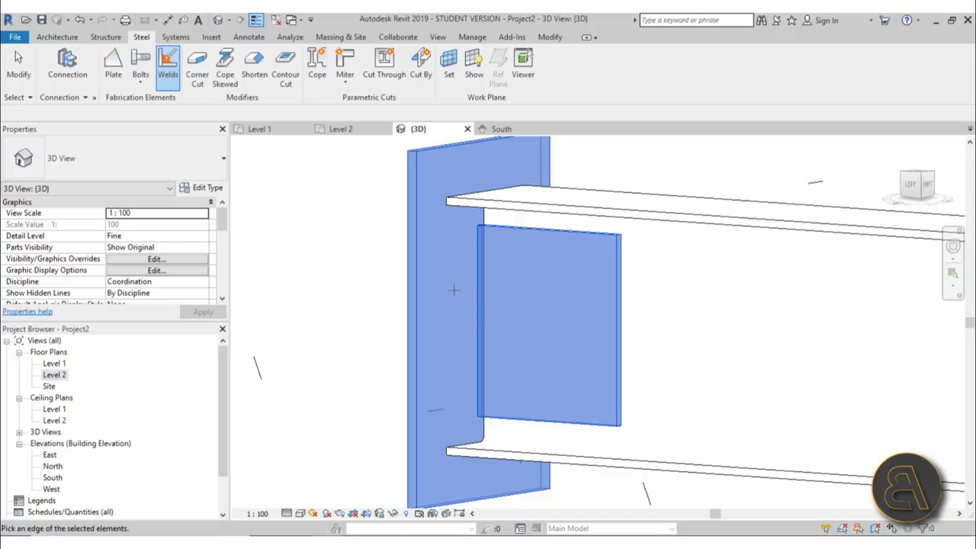
{"action": "left_click", "coordinate": [481, 225]}
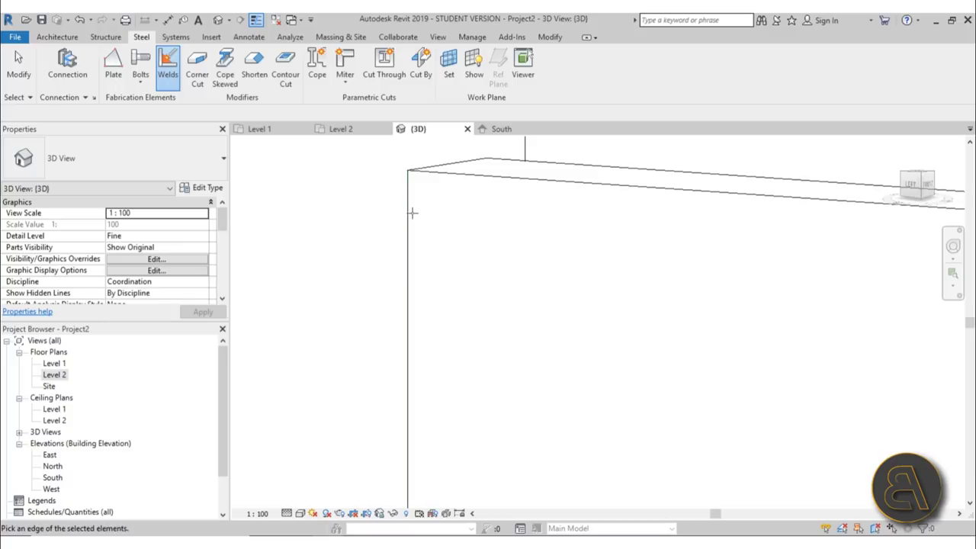
{"action": "left_click", "coordinate": [412, 183]}
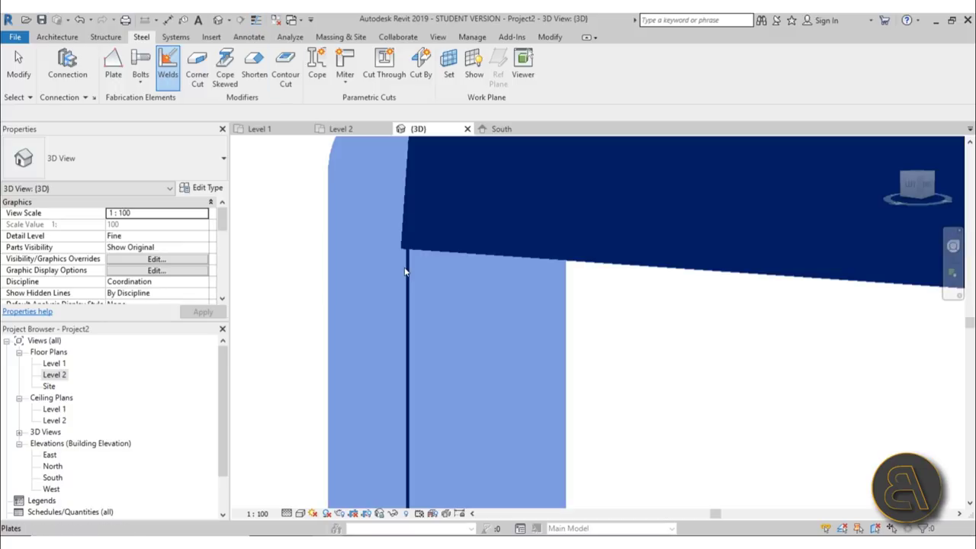
{"action": "scroll", "coordinate": [416, 190], "scroll_direction": "down", "scroll_amount": 1}
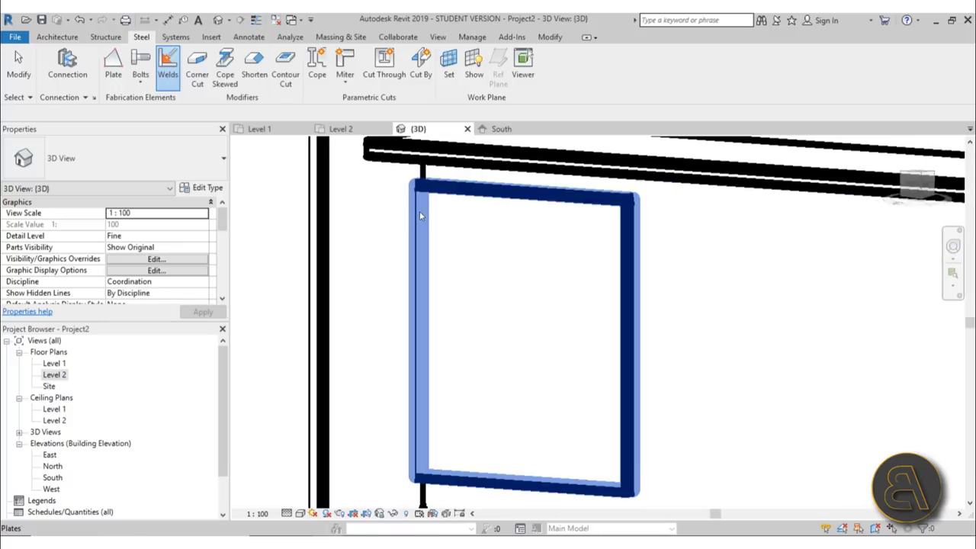
{"action": "left_click", "coordinate": [419, 211]}
{"action": "left_click", "coordinate": [326, 246]}
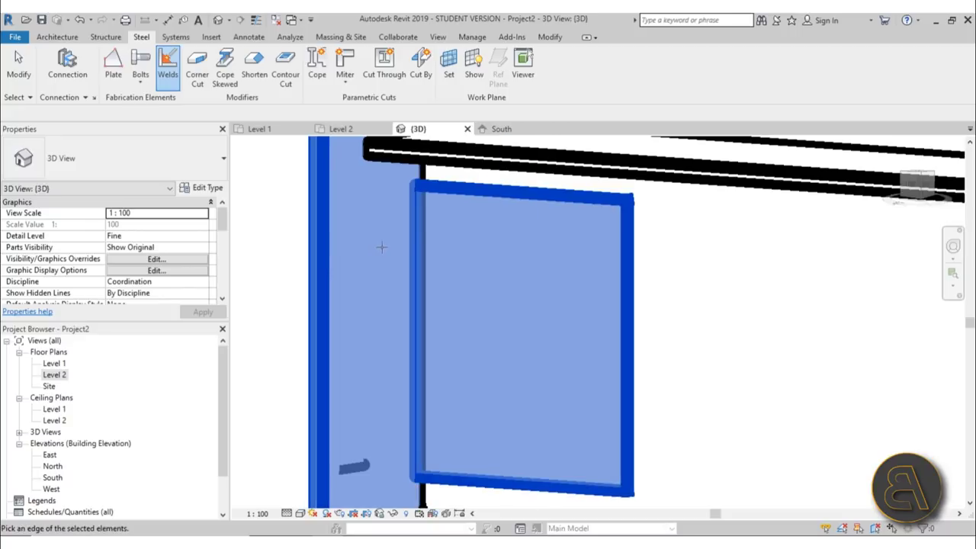
{"action": "left_click", "coordinate": [416, 200]}
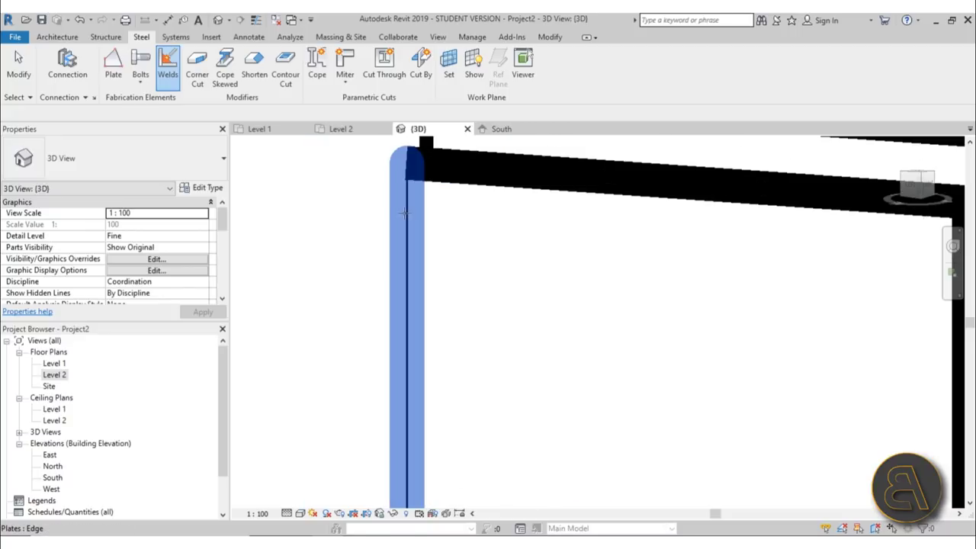
{"action": "left_click", "coordinate": [408, 213]}
{"action": "scroll", "coordinate": [352, 207], "scroll_direction": "down", "scroll_amount": 3}
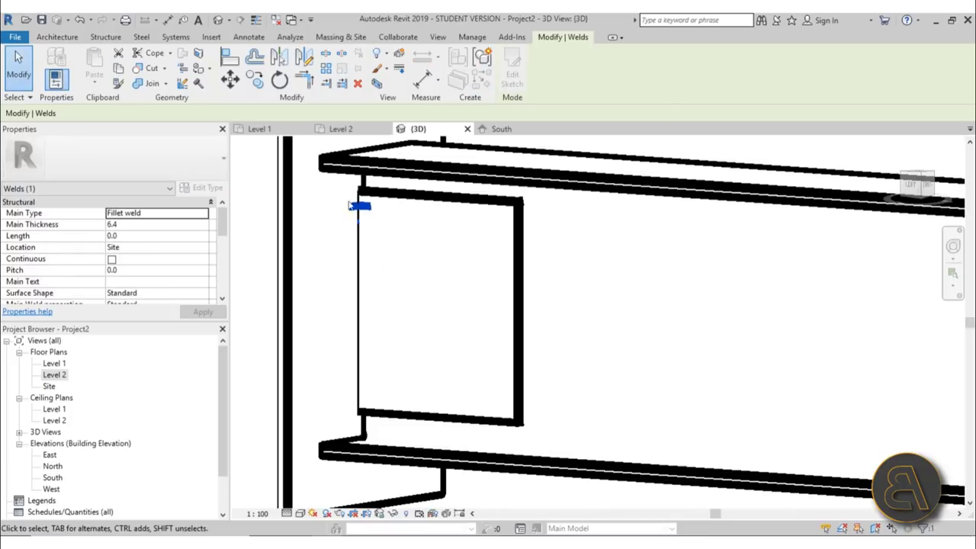
{"action": "left_click", "coordinate": [255, 20]}
{"action": "key", "text": "Escape"}
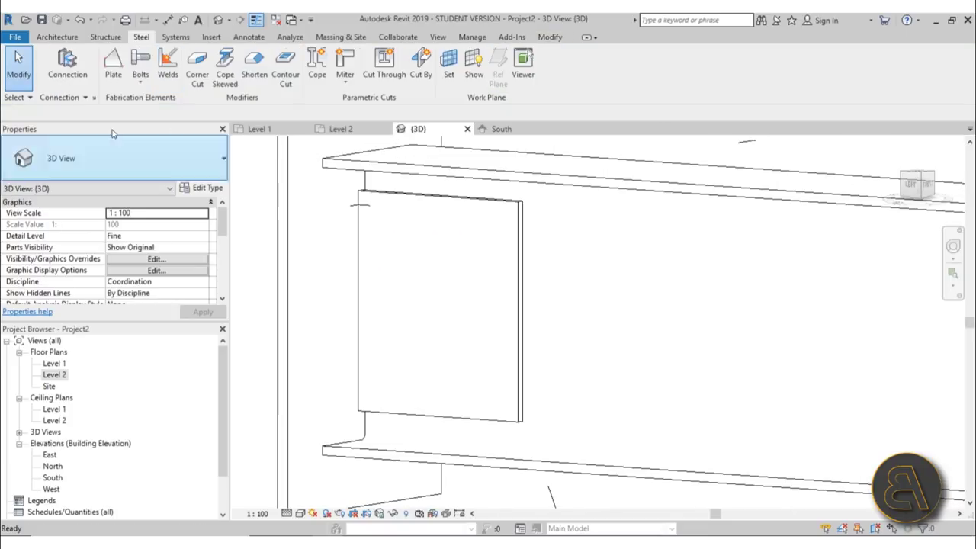
Set the length of the fillet weld on the near web plate to 20 mm.
{"action": "scroll", "coordinate": [292, 196], "scroll_direction": "up", "scroll_amount": 2}
{"action": "left_click", "coordinate": [298, 196]}
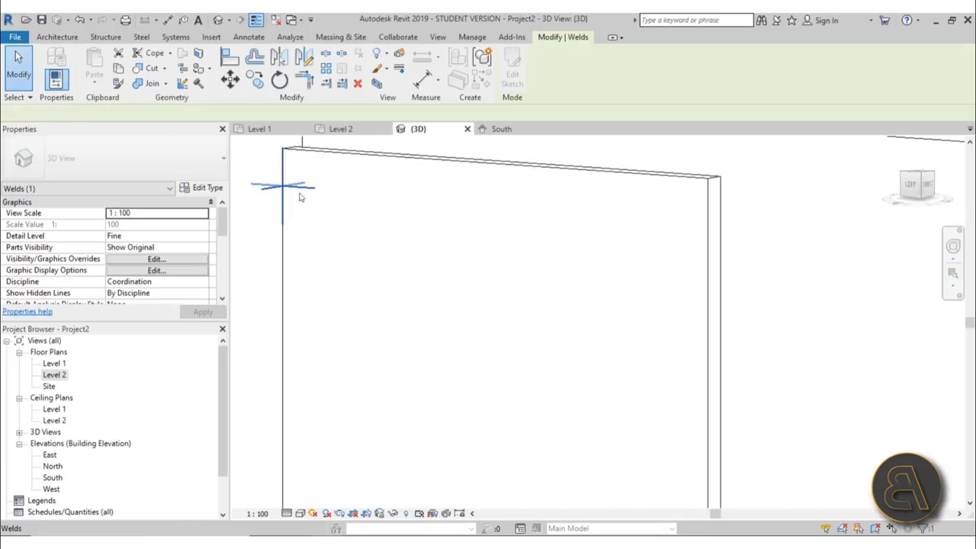
{"action": "middle_click_drag", "start_coordinate": [447, 220], "coordinate": [410, 201], "text": "shift"}
{"action": "middle_click_drag", "start_coordinate": [453, 292], "coordinate": [446, 279]}
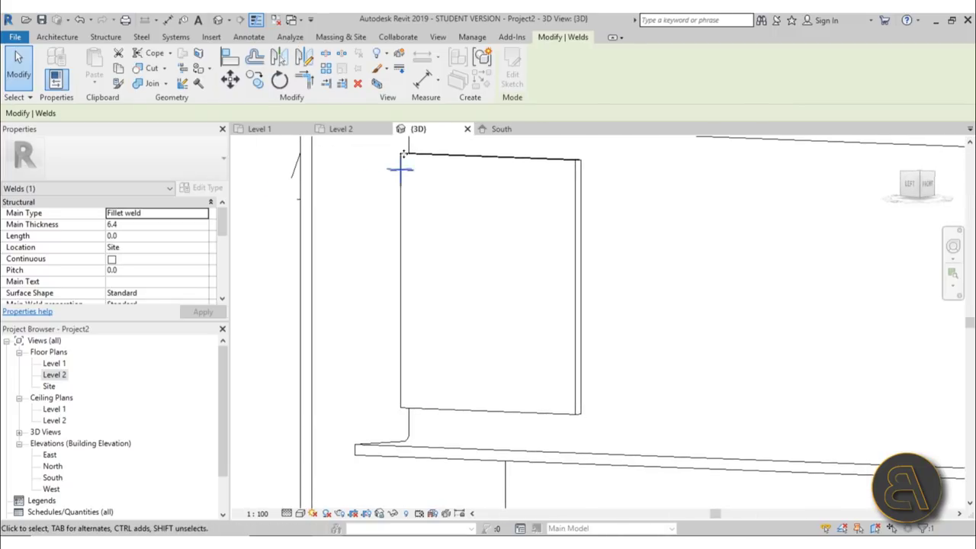
{"action": "left_click", "coordinate": [204, 217]}
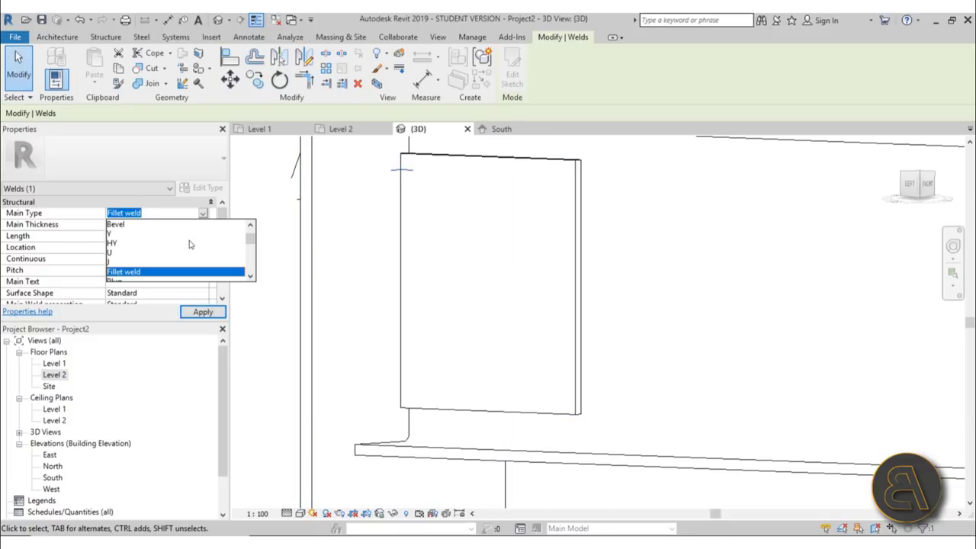
{"action": "scroll", "coordinate": [196, 240], "scroll_direction": "down", "scroll_amount": 1}
{"action": "scroll", "coordinate": [195, 242], "scroll_direction": "down", "scroll_amount": 1}
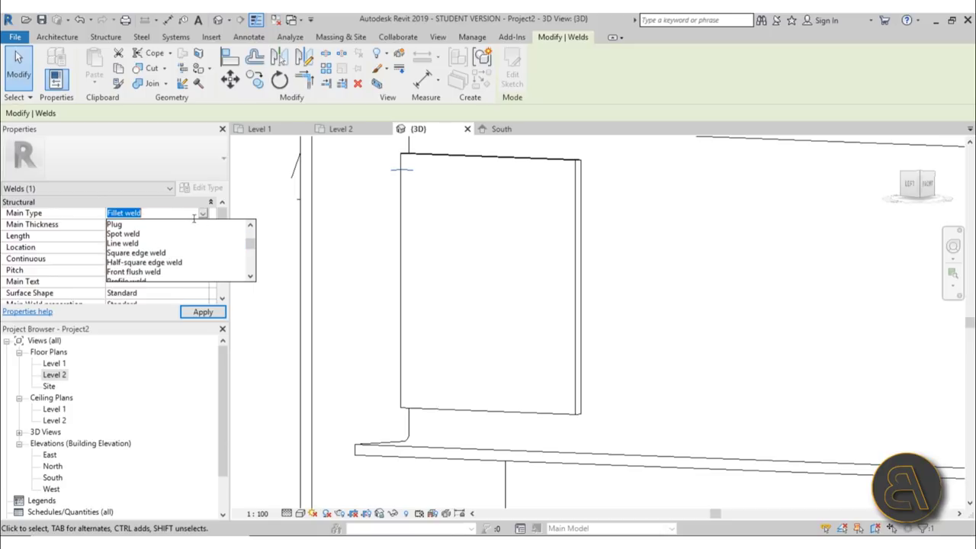
{"action": "left_click", "coordinate": [204, 216]}
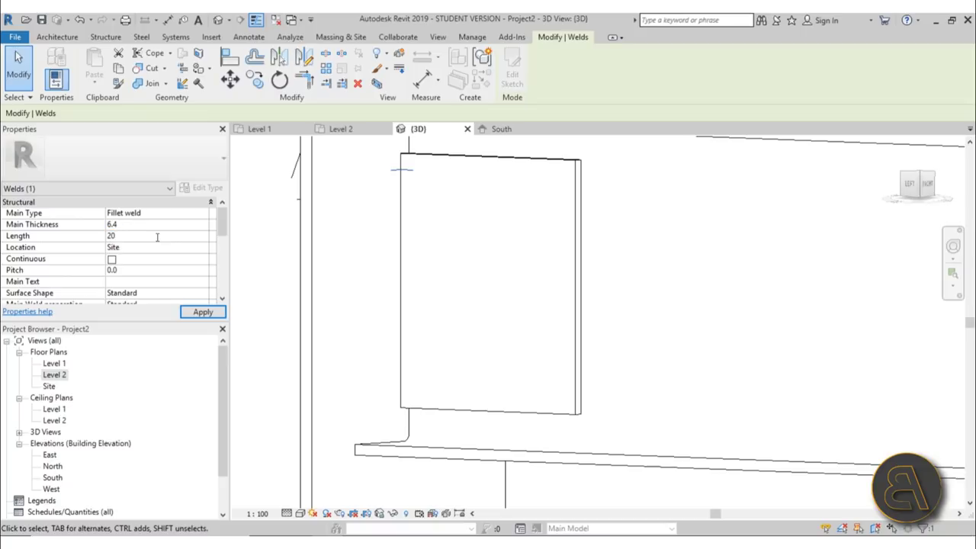
{"action": "left_click", "coordinate": [158, 239]}
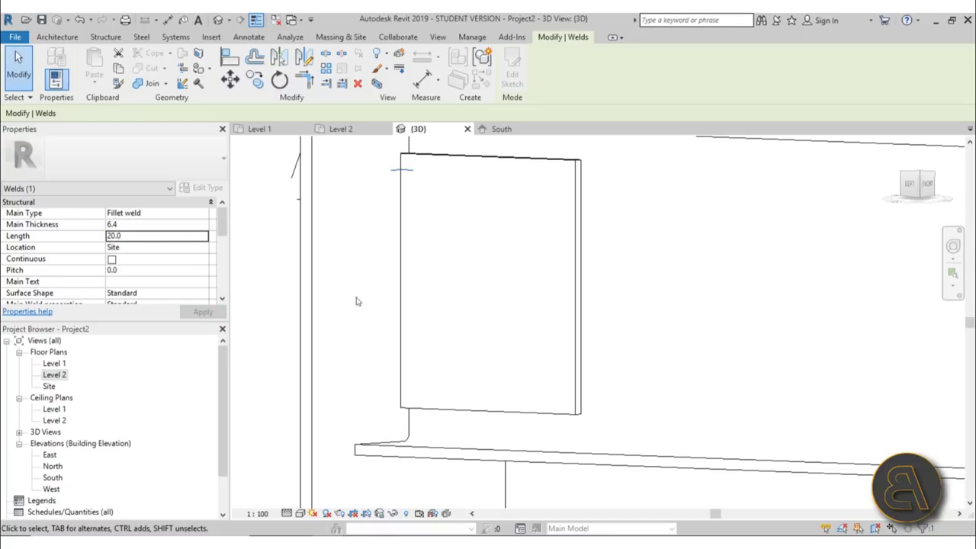
{"action": "left_click", "coordinate": [417, 183]}
{"action": "left_click", "coordinate": [404, 170]}
{"action": "scroll", "coordinate": [408, 145], "scroll_direction": "up", "scroll_amount": 3}
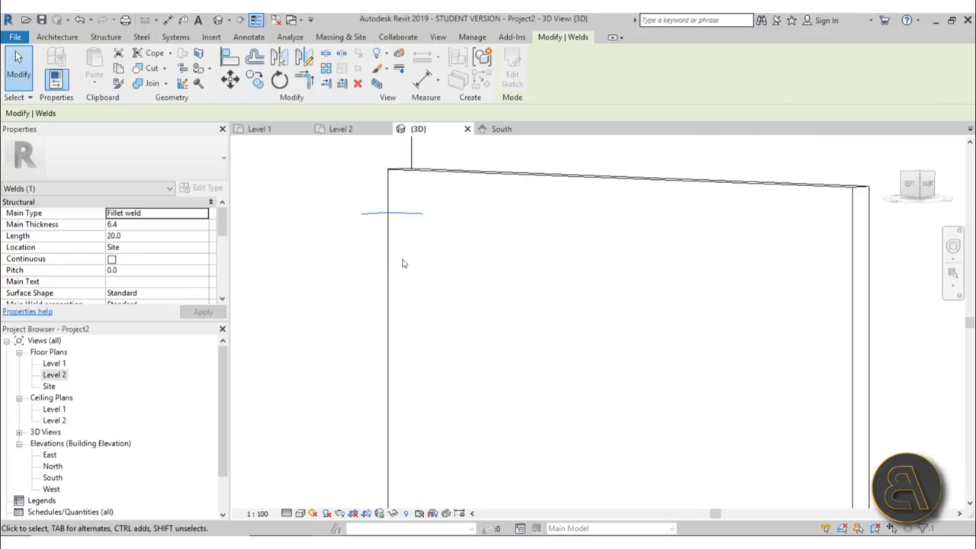
Weld the mirrored web plate on the beam's other side to the wall plate along its vertical wall-side edge.
{"action": "scroll", "coordinate": [396, 195], "scroll_direction": "down", "scroll_amount": 6}
{"action": "middle_click_drag", "start_coordinate": [441, 229], "coordinate": [404, 187], "text": "shift"}
{"action": "scroll", "coordinate": [336, 217], "scroll_direction": "up", "scroll_amount": 3}
{"action": "left_click", "coordinate": [324, 218]}
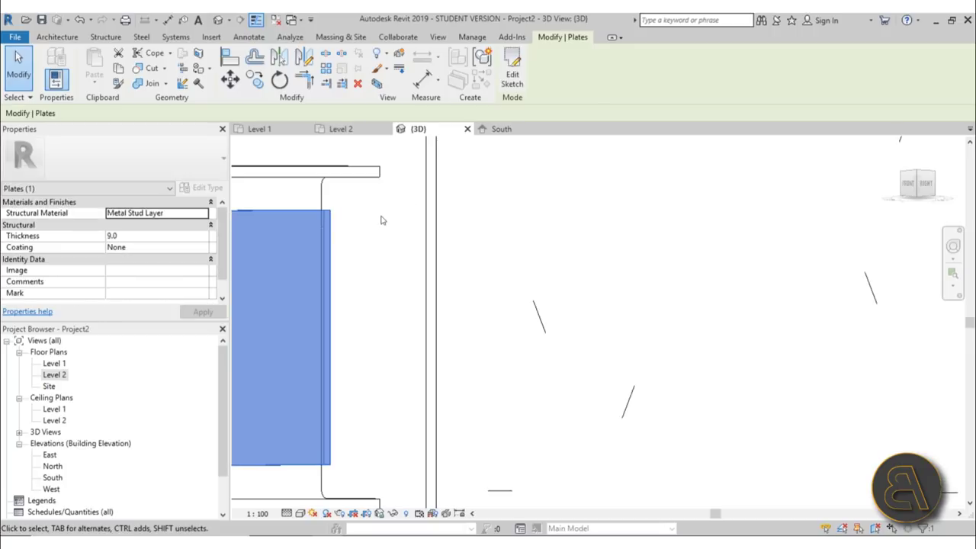
{"action": "key", "text": "Escape"}
{"action": "left_click", "coordinate": [168, 65]}
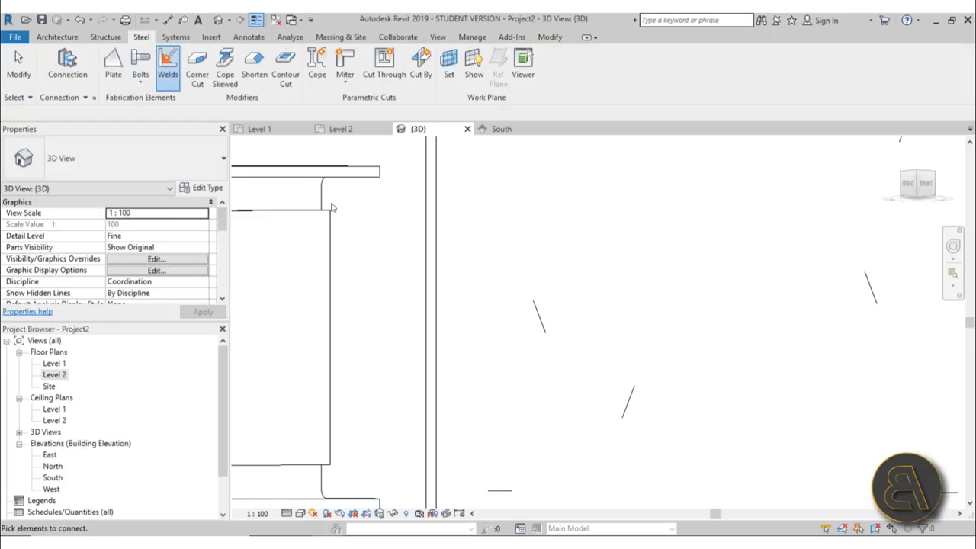
{"action": "left_click", "coordinate": [327, 217]}
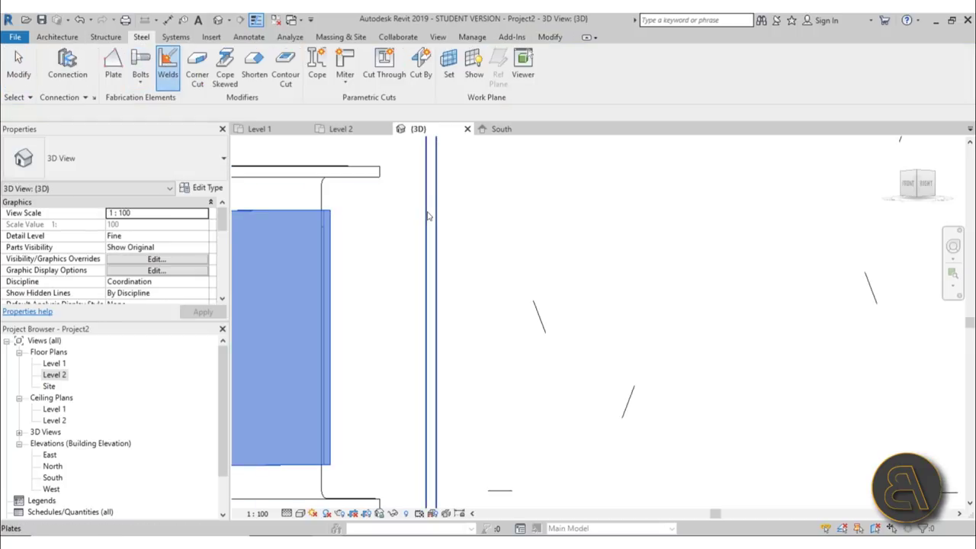
{"action": "left_click", "coordinate": [428, 217]}
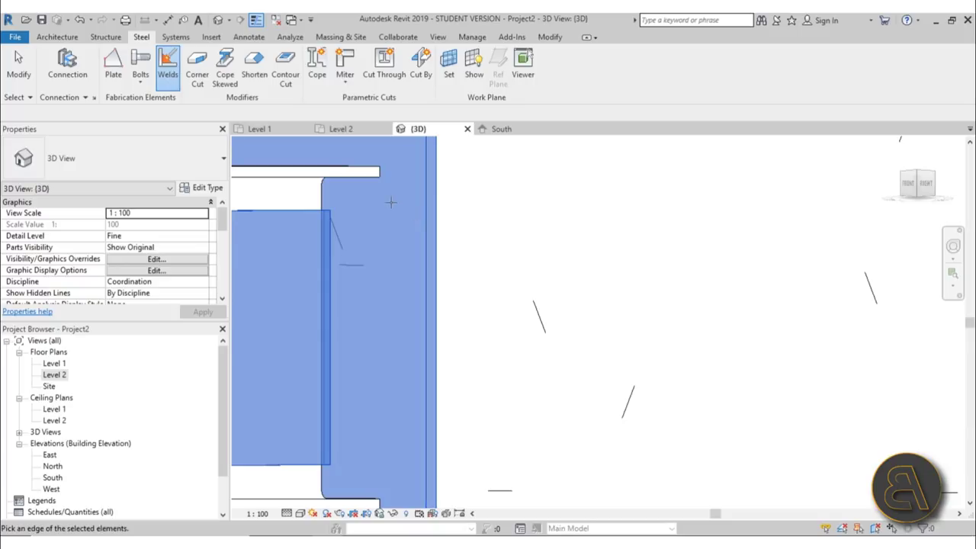
{"action": "left_click", "coordinate": [333, 220]}
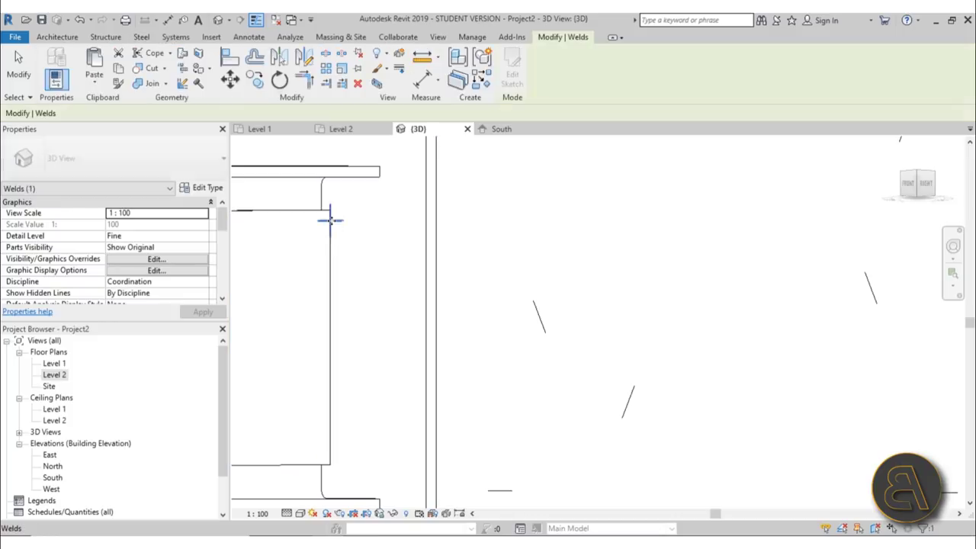
{"action": "scroll", "coordinate": [338, 215], "scroll_direction": "down", "scroll_amount": 5}
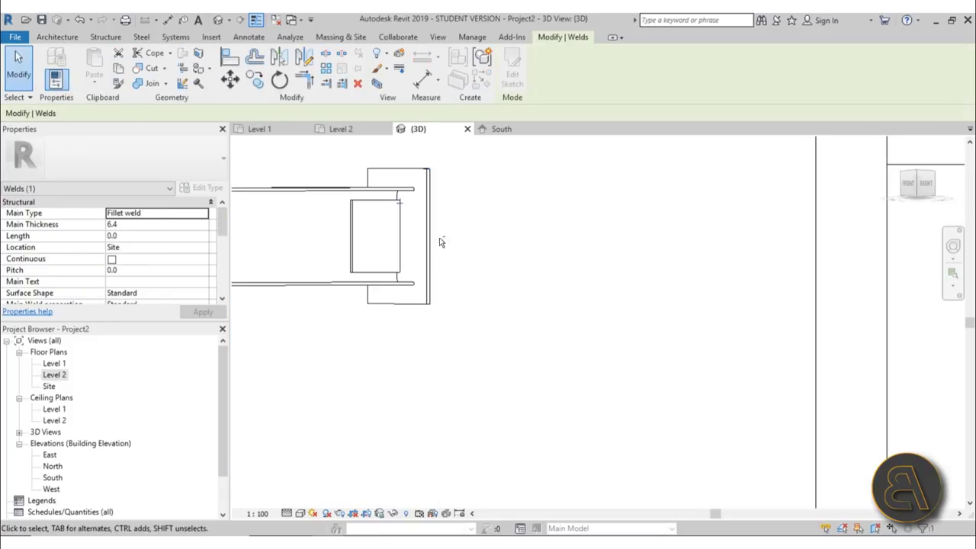
Inspect the web plate and wall plate at the beam's wall end from the beam's other side.
{"action": "middle_click_drag", "start_coordinate": [442, 236], "coordinate": [661, 320], "text": "shift"}
{"action": "scroll", "coordinate": [438, 244], "scroll_direction": "up", "scroll_amount": 3}
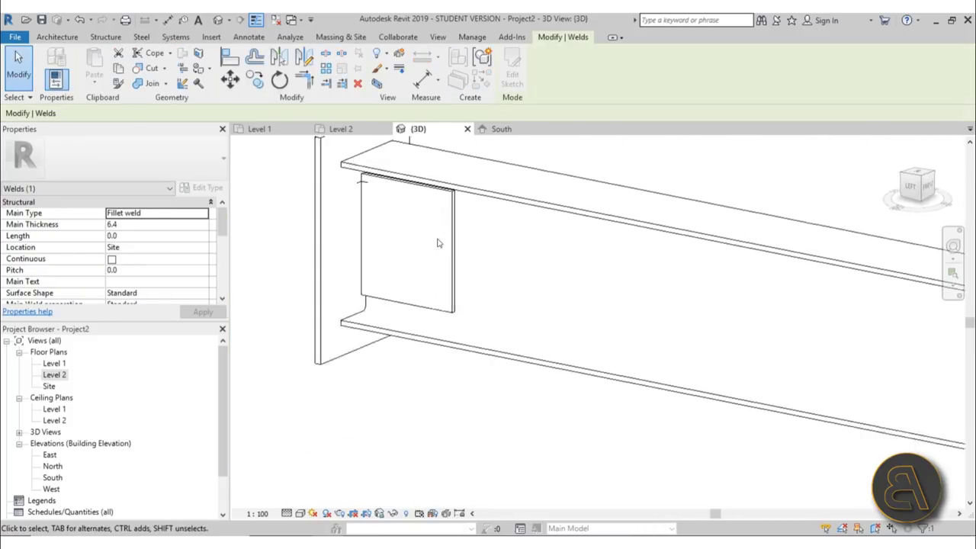
{"action": "scroll", "coordinate": [409, 186], "scroll_direction": "down", "scroll_amount": 5}
{"action": "middle_click_drag", "start_coordinate": [455, 249], "coordinate": [450, 227], "text": "shift"}
{"action": "scroll", "coordinate": [398, 192], "scroll_direction": "up", "scroll_amount": 4}
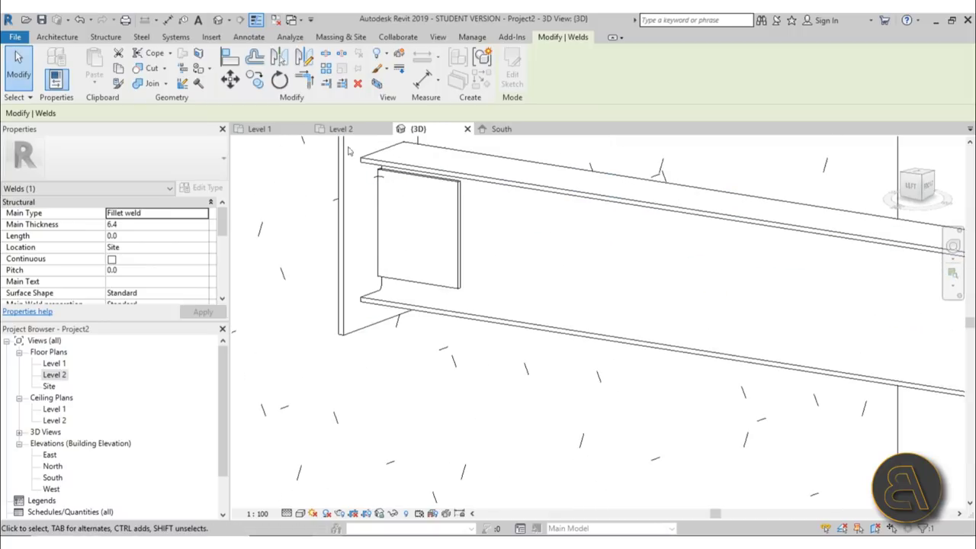
{"action": "scroll", "coordinate": [292, 209], "scroll_direction": "down", "scroll_amount": 3}
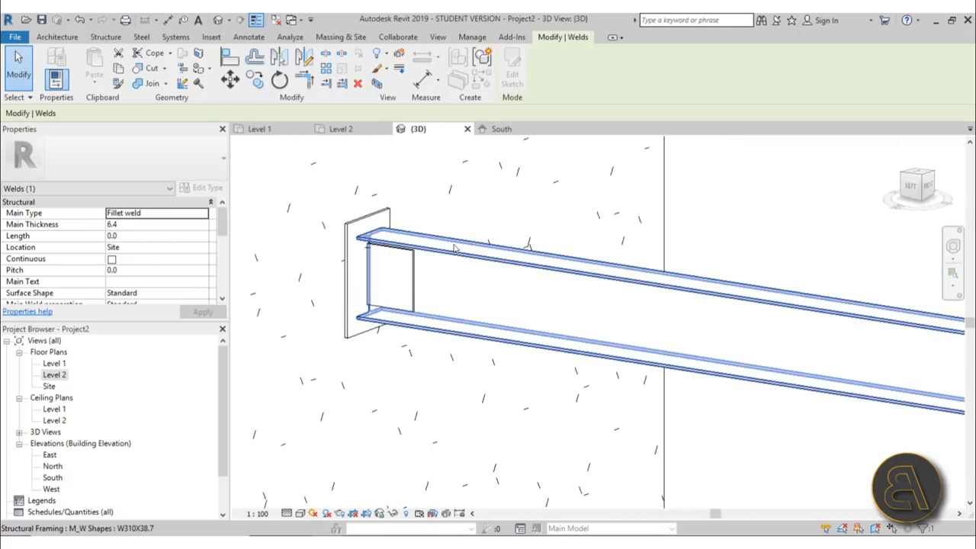
{"action": "left_click", "coordinate": [471, 291]}
{"action": "key", "text": "Escape"}
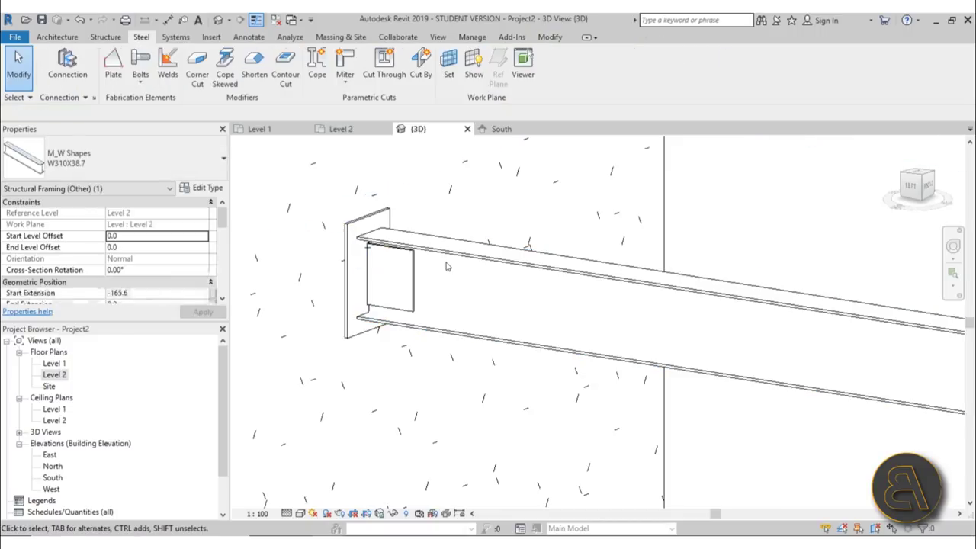
Start a bolt connection and pick the web plates on both sides of the beam web as the elements to connect.
{"action": "left_click", "coordinate": [141, 58]}
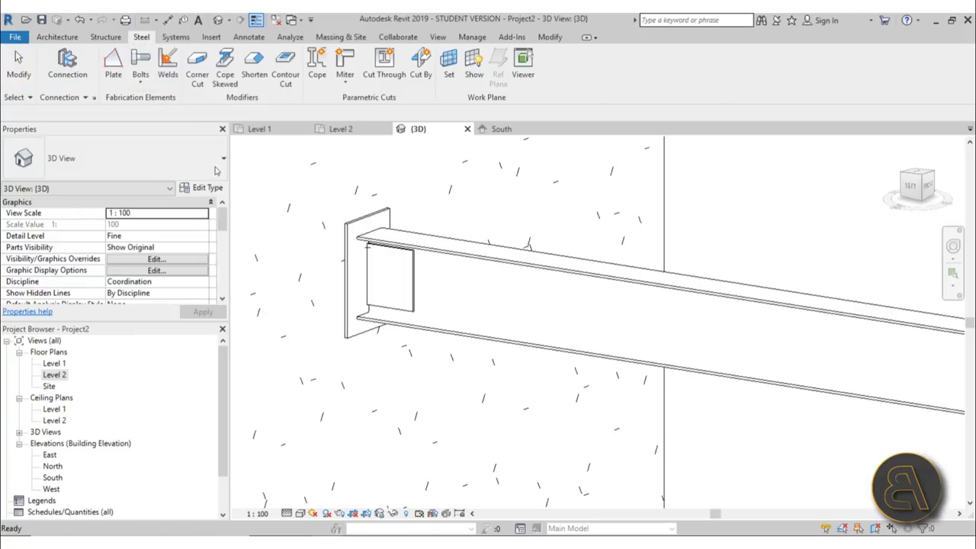
{"action": "left_click", "coordinate": [397, 309]}
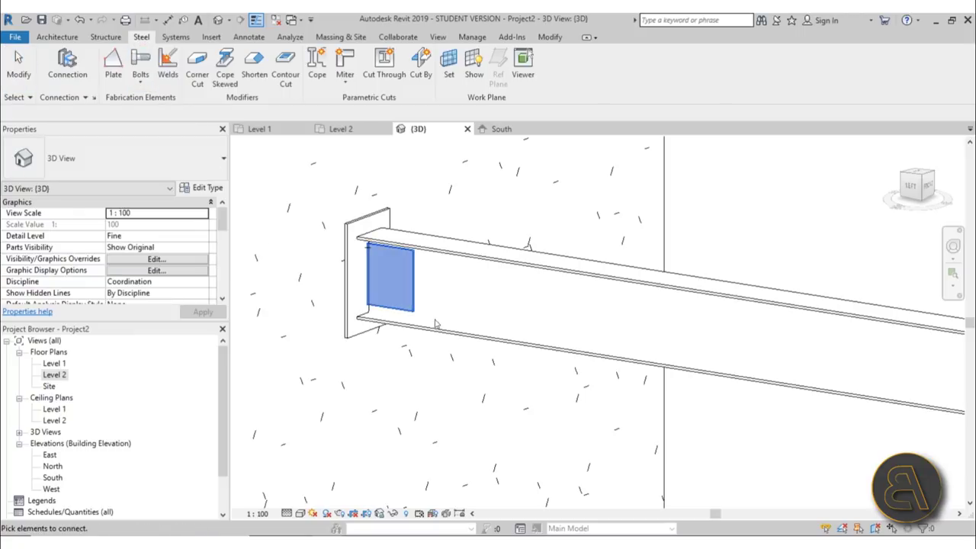
{"action": "middle_click_drag", "start_coordinate": [447, 305], "coordinate": [245, 226], "text": "shift"}
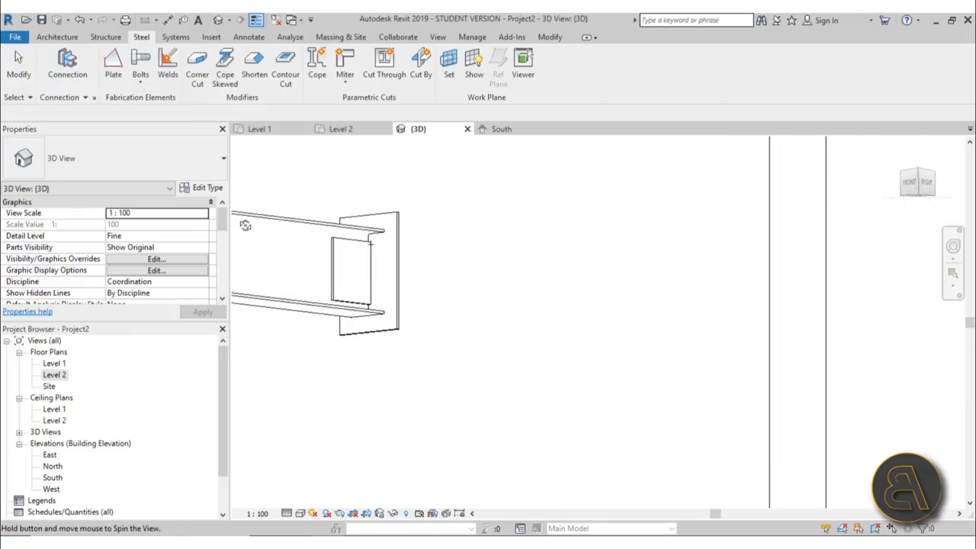
{"action": "left_click", "coordinate": [336, 273]}
{"action": "middle_click_drag", "start_coordinate": [335, 273], "coordinate": [455, 306], "text": "shift"}
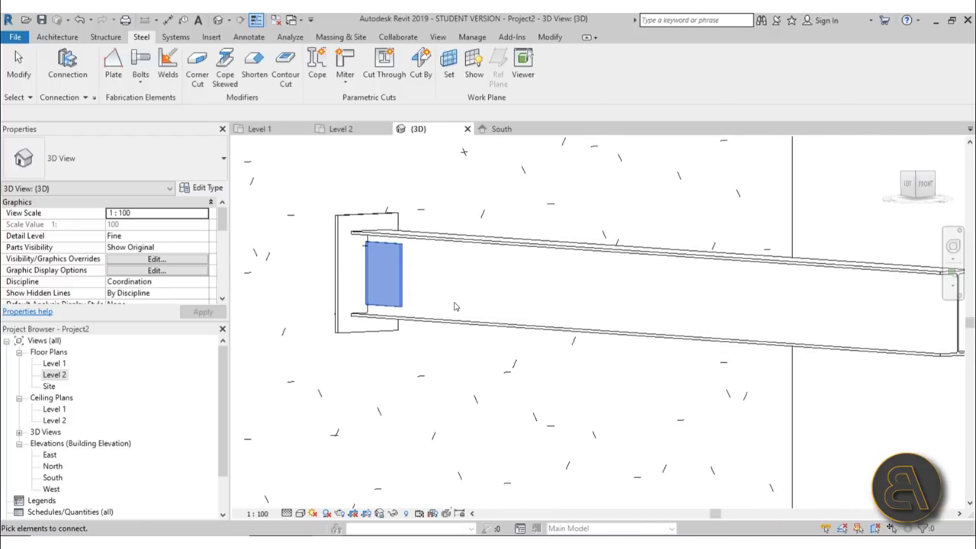
{"action": "key", "text": "Return"}
Place the bolt pattern's sketch plane on the outer face of the near web plate.
{"action": "scroll", "coordinate": [381, 260], "scroll_direction": "up", "scroll_amount": 3}
{"action": "middle_click_drag", "start_coordinate": [355, 251], "coordinate": [409, 246], "text": "shift"}
{"action": "scroll", "coordinate": [432, 226], "scroll_direction": "up", "scroll_amount": 3}
{"action": "scroll", "coordinate": [432, 226], "scroll_direction": "down", "scroll_amount": 4}
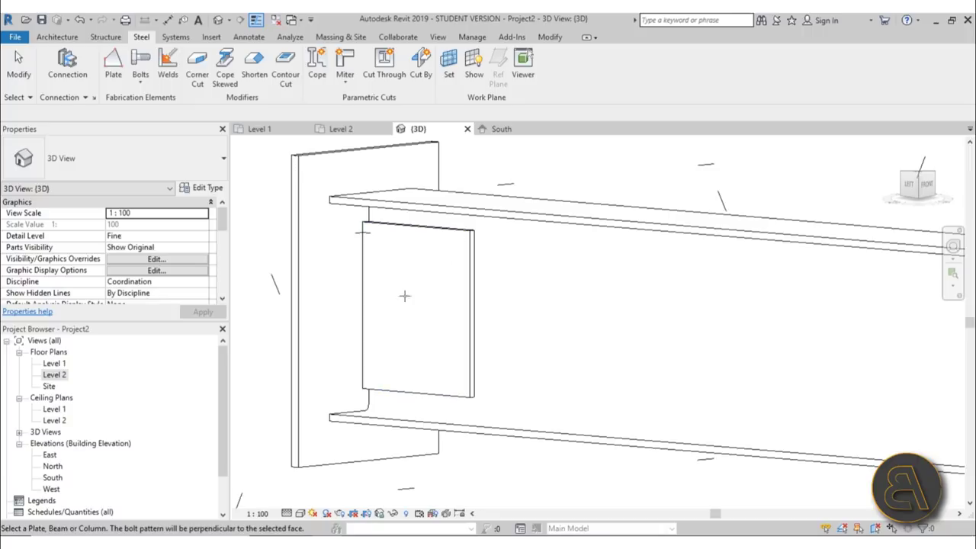
{"action": "scroll", "coordinate": [429, 229], "scroll_direction": "up", "scroll_amount": 4}
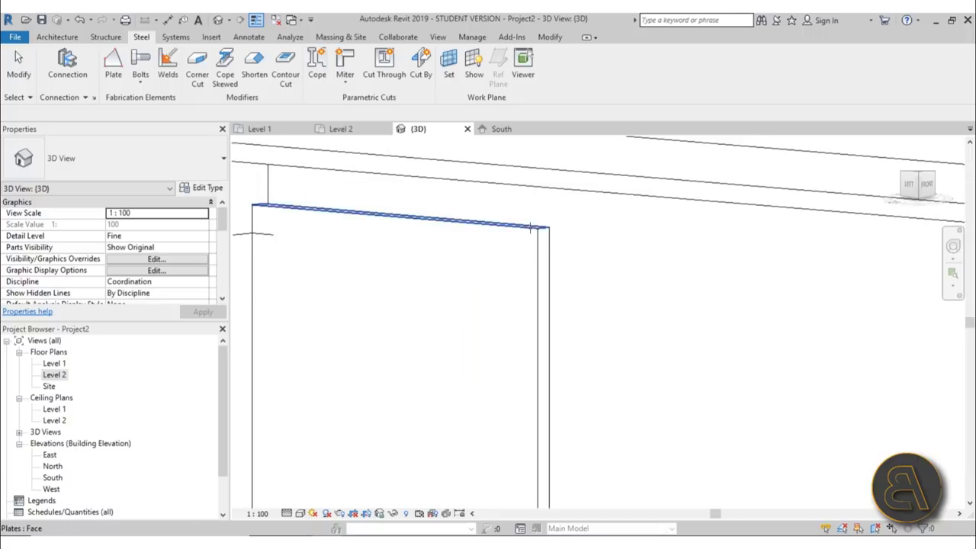
{"action": "left_click", "coordinate": [536, 236]}
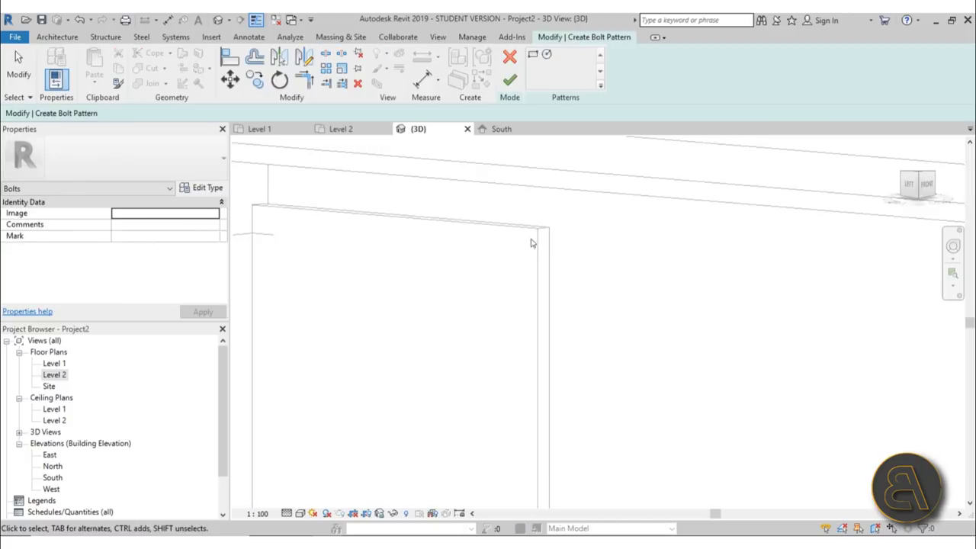
Sketch a rectangular bolt pattern about 115 mm wide and 160 mm high inside the near web plate's outline.
{"action": "scroll", "coordinate": [492, 242], "scroll_direction": "up", "scroll_amount": 2}
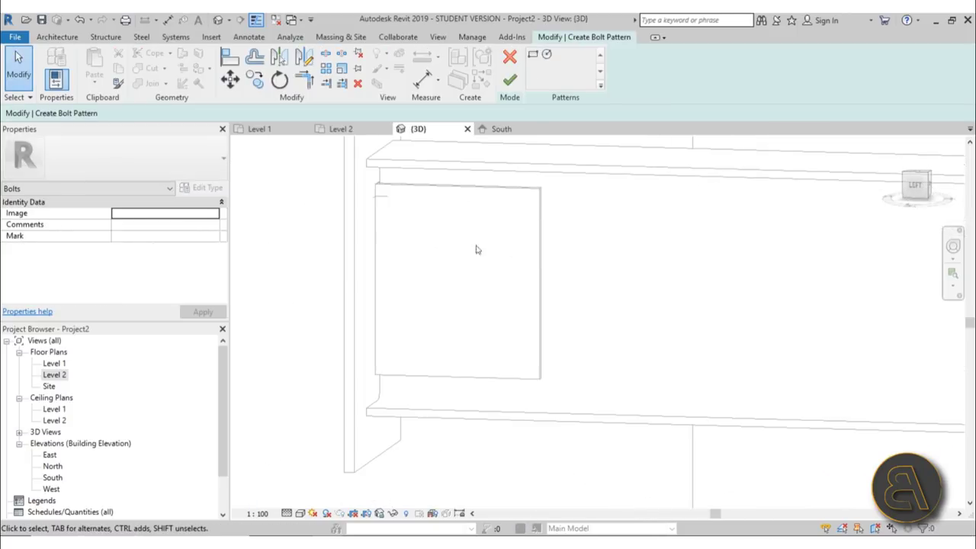
{"action": "left_click", "coordinate": [533, 54]}
{"action": "left_click", "coordinate": [407, 216]}
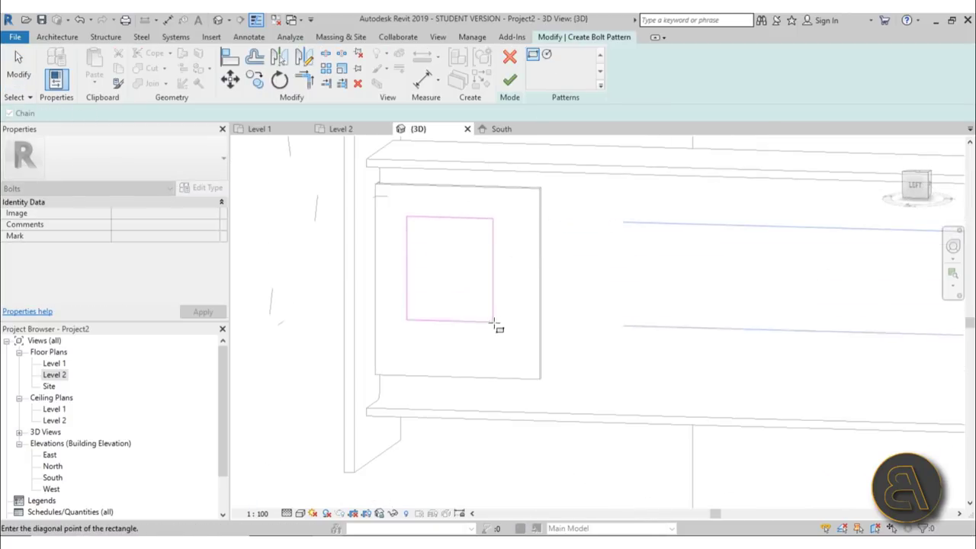
{"action": "left_click", "coordinate": [501, 351]}
{"action": "key", "text": "Escape"}
{"action": "key", "text": "Escape"}
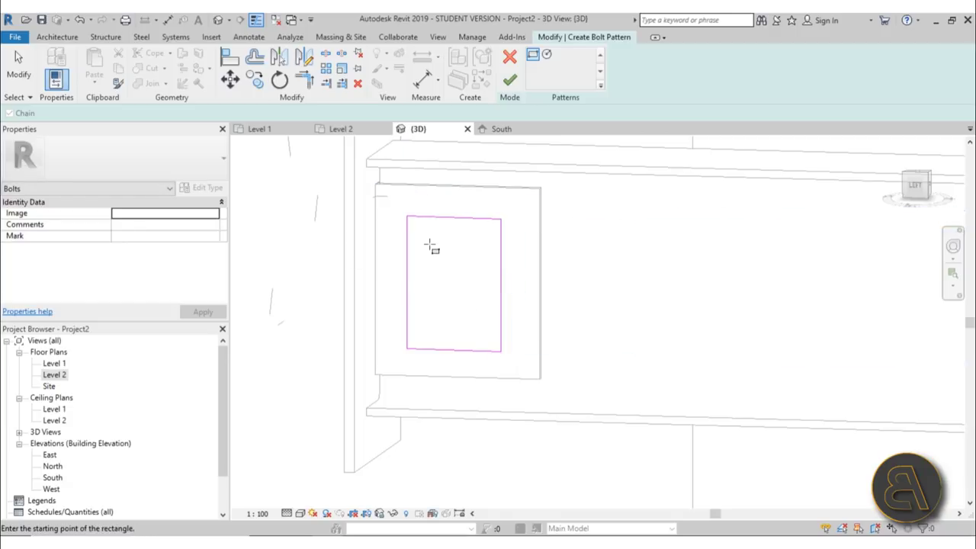
Set the bolt rectangle's upper edge 35 mm below the web plate's top edge.
{"action": "mouse_move", "coordinate": [451, 247]}
{"action": "middle_mouse_down", "text": "shift"}
{"action": "mouse_move", "coordinate": [511, 228]}
{"action": "mouse_move", "coordinate": [476, 225]}
{"action": "mouse_move", "coordinate": [450, 244]}
{"action": "middle_mouse_up", "text": "shift"}
{"action": "scroll", "coordinate": [460, 202], "scroll_direction": "up", "scroll_amount": 3}
{"action": "left_click", "coordinate": [450, 239]}
{"action": "scroll", "coordinate": [559, 221], "scroll_direction": "down", "scroll_amount": 3}
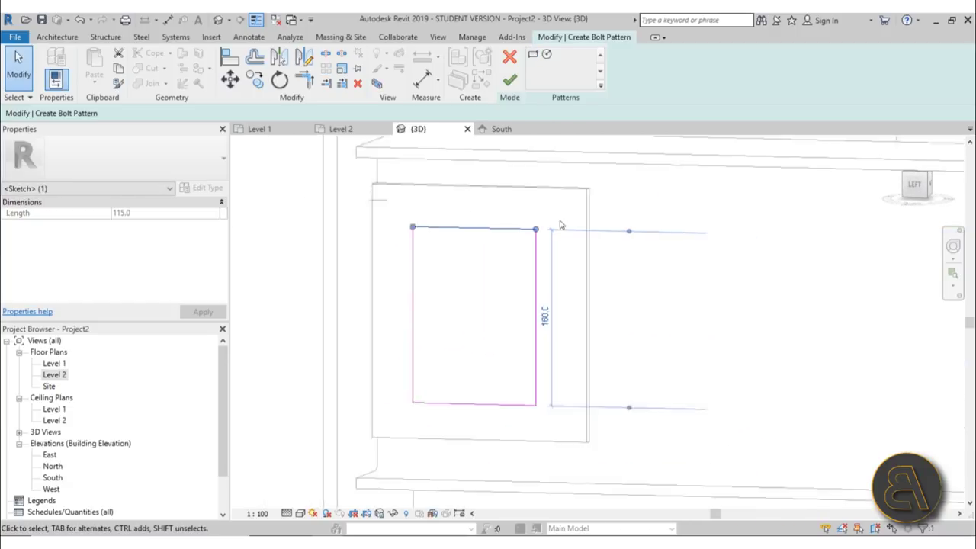
{"action": "left_click", "coordinate": [541, 198]}
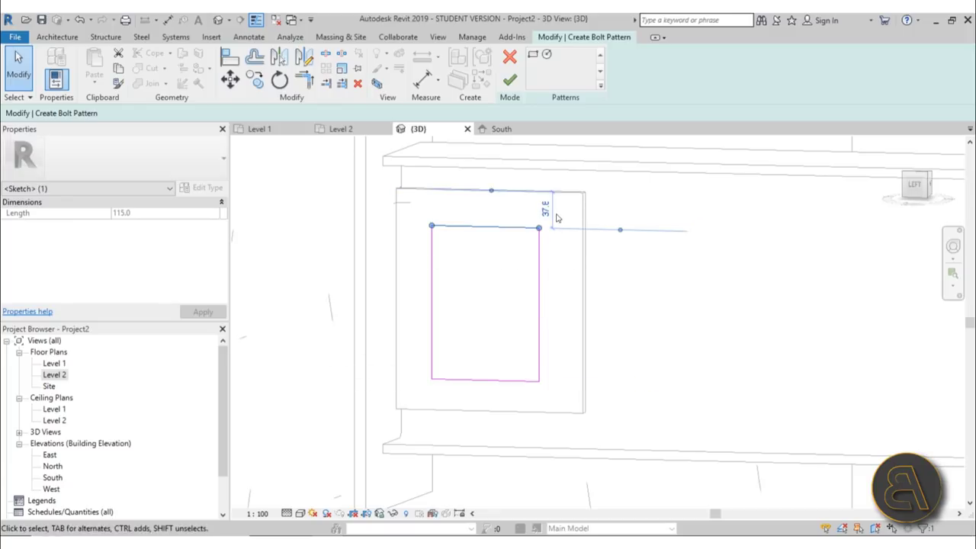
{"action": "left_click", "coordinate": [555, 211]}
{"action": "type", "text": "35"}
{"action": "key", "text": "Return"}
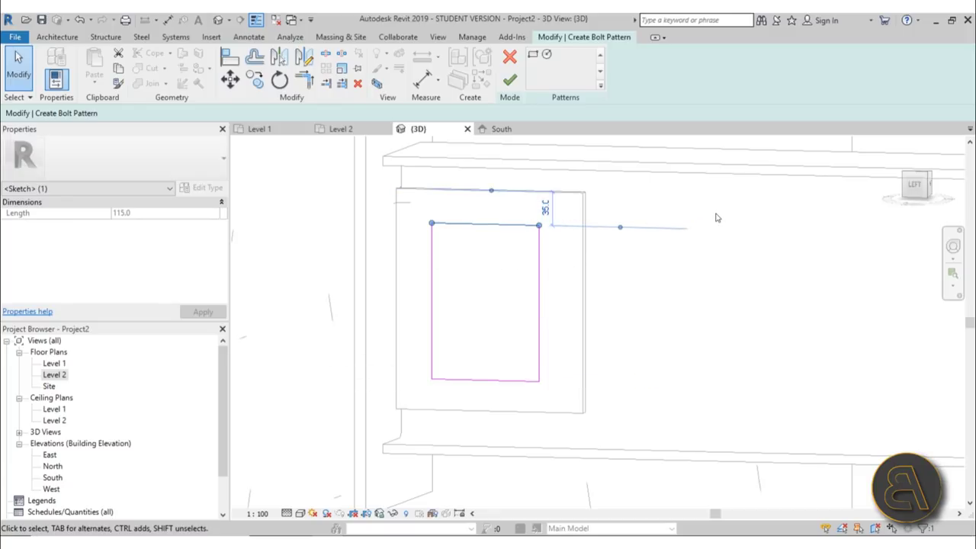
{"action": "key", "text": "Escape"}
Try to dimension the bolt rectangle's free-side edge from the web plate's free vertical edge, widening the rectangle to 120 mm.
{"action": "left_click", "coordinate": [538, 299]}
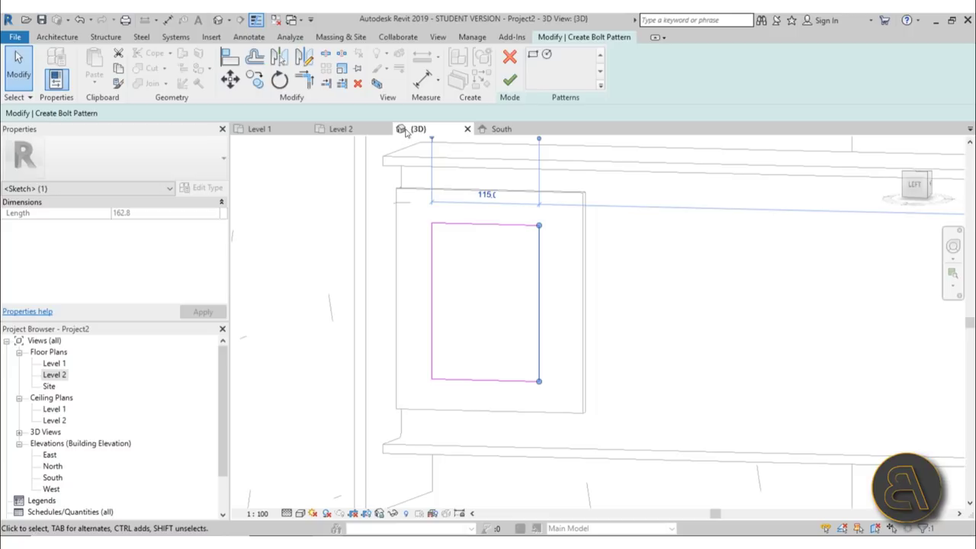
{"action": "middle_click_drag", "start_coordinate": [433, 149], "coordinate": [435, 214]}
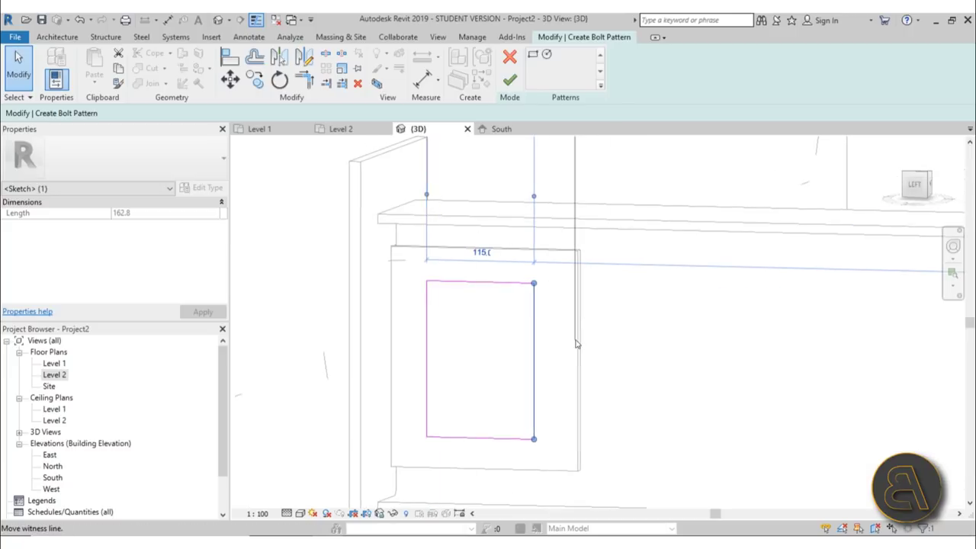
{"action": "left_click_drag", "start_coordinate": [575, 344], "coordinate": [581, 345]}
{"action": "left_click_drag", "start_coordinate": [576, 260], "coordinate": [584, 280]}
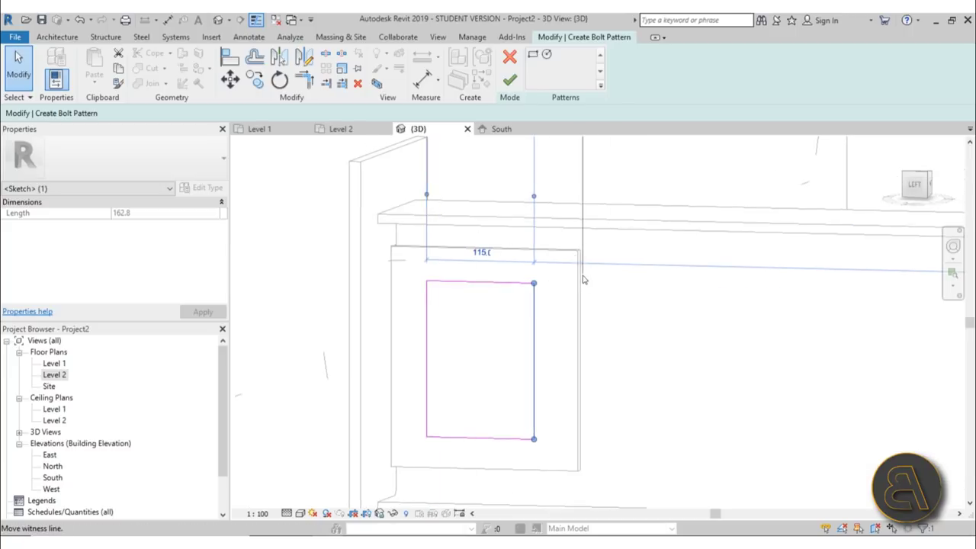
{"action": "scroll", "coordinate": [581, 291], "scroll_direction": "down", "scroll_amount": 3}
{"action": "middle_click_drag", "start_coordinate": [582, 312], "coordinate": [592, 335], "text": "shift"}
{"action": "scroll", "coordinate": [538, 243], "scroll_direction": "up", "scroll_amount": 3}
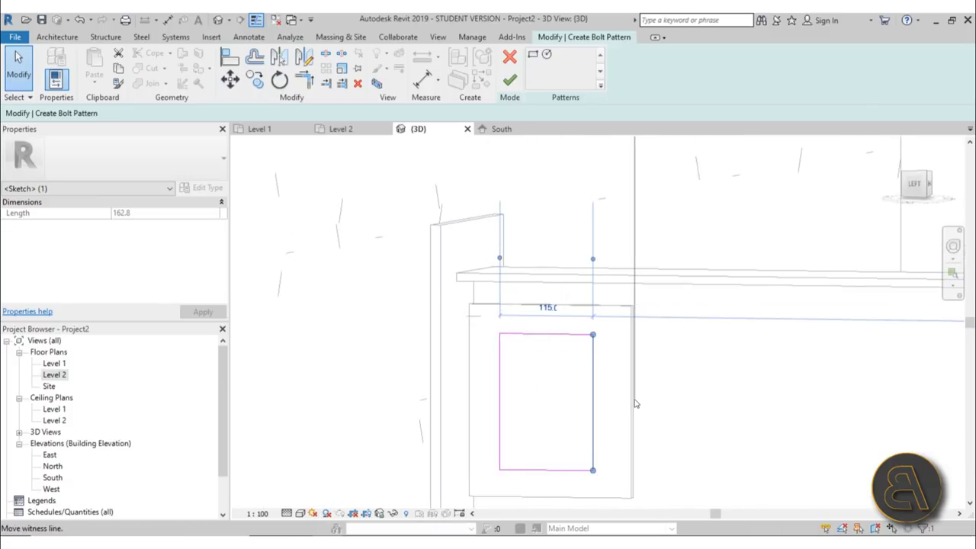
{"action": "mouse_move", "coordinate": [596, 395]}
{"action": "left_mouse_down"}
{"action": "mouse_move", "coordinate": [608, 394]}
{"action": "mouse_move", "coordinate": [596, 394]}
{"action": "left_mouse_up"}
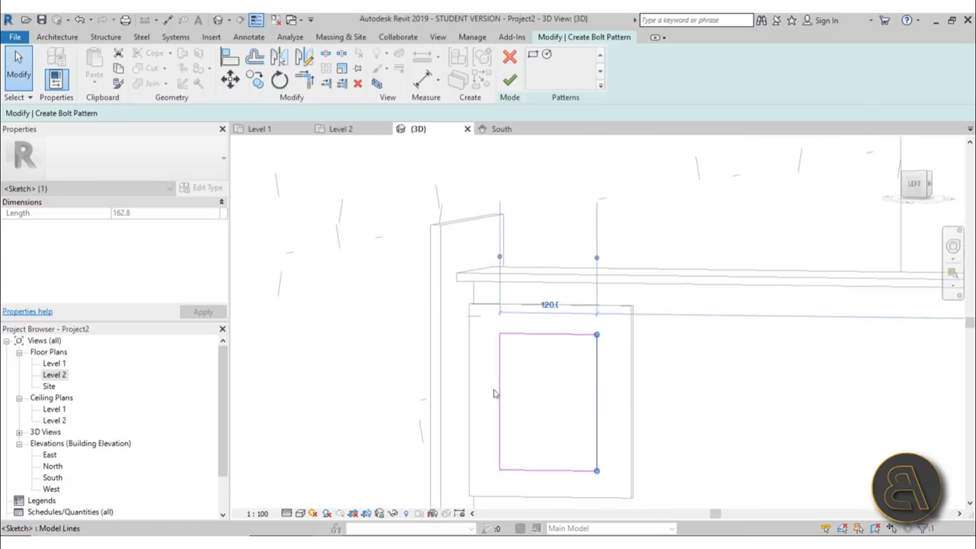
Measure the bolt rectangle's wall-side edge from the web plate's wall-side edge and set that offset to 35 mm.
{"action": "left_click", "coordinate": [500, 395]}
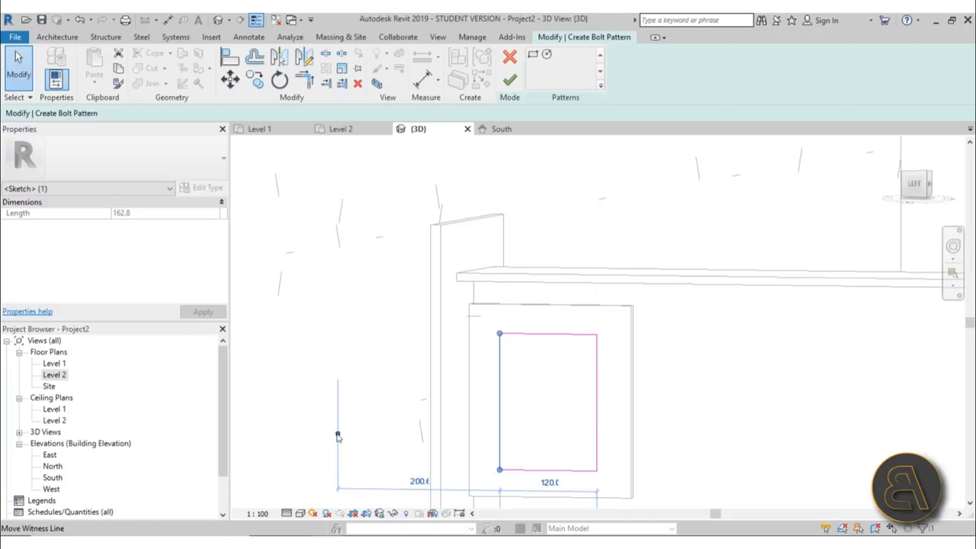
{"action": "left_click_drag", "start_coordinate": [448, 399], "coordinate": [469, 395]}
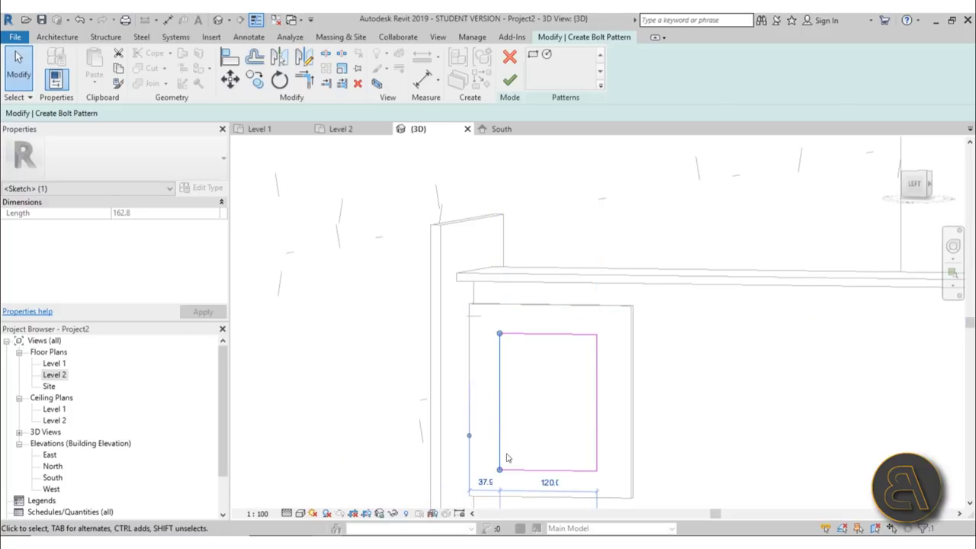
{"action": "left_click", "coordinate": [485, 483]}
{"action": "key", "text": "Return"}
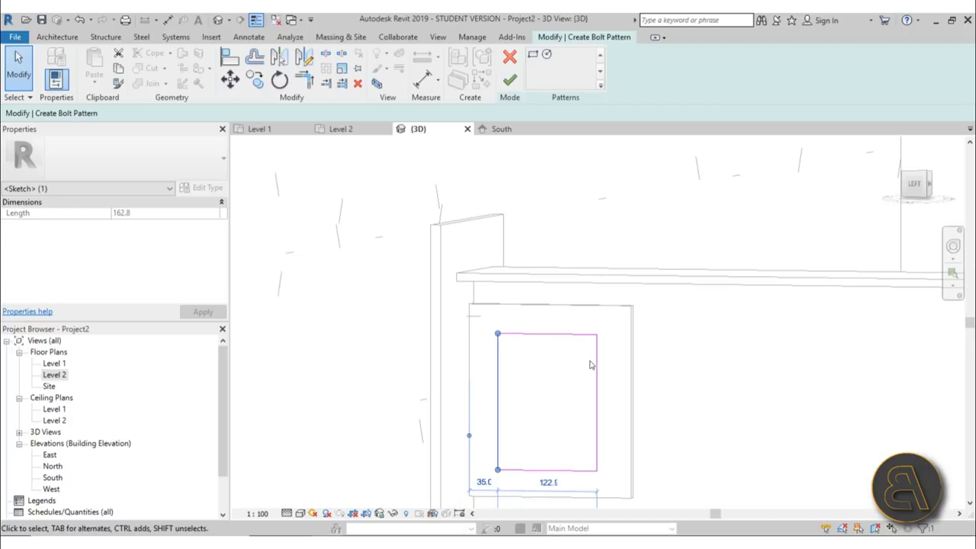
Measure the bolt rectangle's lower edge from the web plate's bottom edge and set that offset to 35 mm.
{"action": "middle_click_drag", "start_coordinate": [558, 370], "coordinate": [591, 218]}
{"action": "scroll", "coordinate": [594, 294], "scroll_direction": "up", "scroll_amount": 1}
{"action": "left_click", "coordinate": [587, 324]}
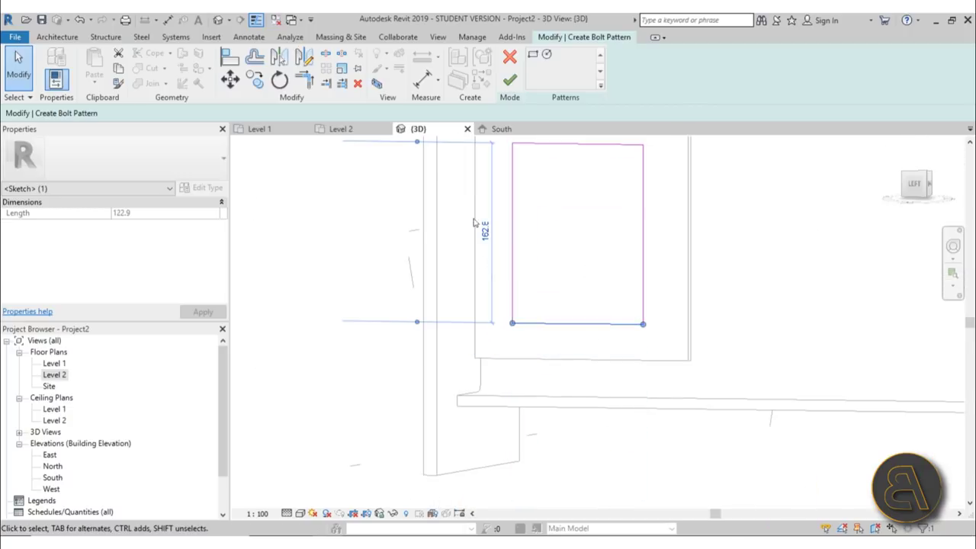
{"action": "left_click_drag", "start_coordinate": [528, 362], "coordinate": [527, 359]}
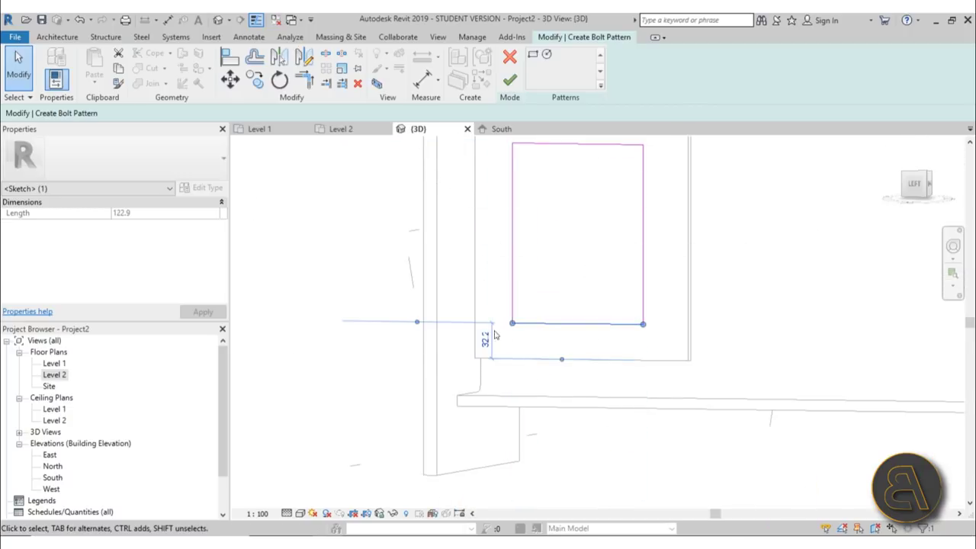
{"action": "left_click", "coordinate": [487, 340]}
{"action": "type", "text": "35"}
{"action": "key", "text": "Return"}
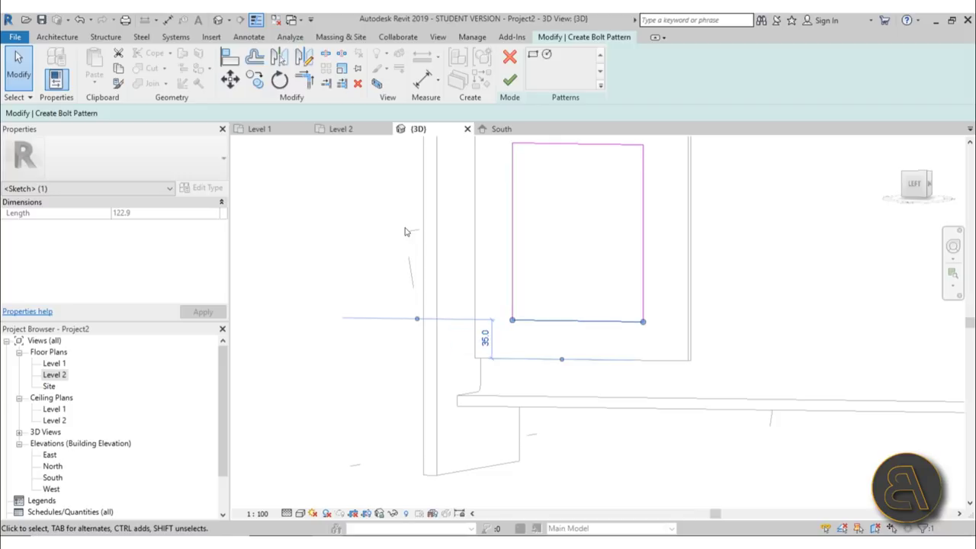
Reference the bolt rectangle's free-side edge to the web plate's free vertical edge and set that offset to 35 mm.
{"action": "left_click_drag", "start_coordinate": [643, 210], "coordinate": [699, 208]}
{"action": "left_click_drag", "start_coordinate": [684, 210], "coordinate": [645, 211]}
{"action": "mouse_move", "coordinate": [645, 211]}
{"action": "middle_mouse_down", "text": "shift"}
{"action": "mouse_move", "coordinate": [703, 242]}
{"action": "mouse_move", "coordinate": [700, 276]}
{"action": "middle_mouse_up", "text": "shift"}
{"action": "scroll", "coordinate": [587, 309], "scroll_direction": "down", "scroll_amount": 5}
{"action": "middle_click_drag", "start_coordinate": [636, 309], "coordinate": [434, 311]}
{"action": "scroll", "coordinate": [434, 311], "scroll_direction": "down", "scroll_amount": 2}
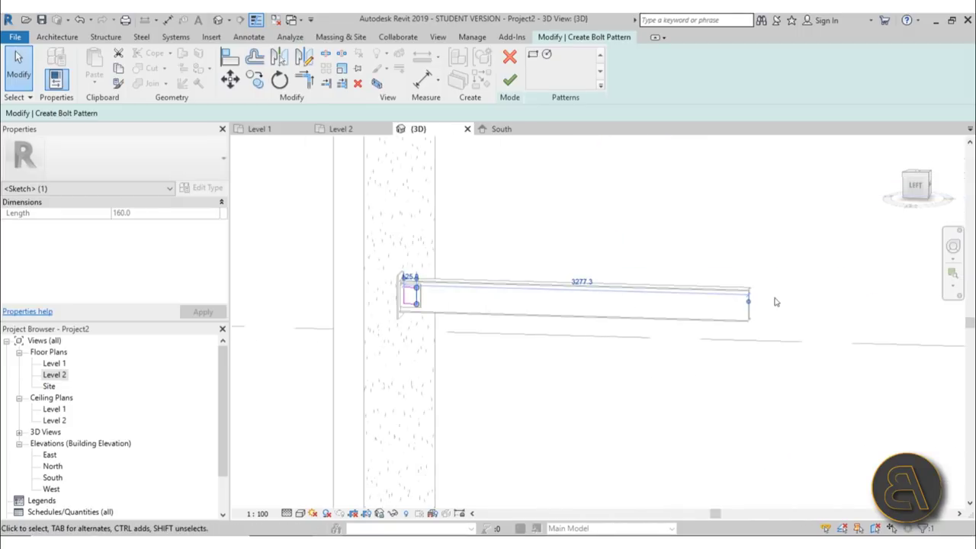
{"action": "left_click_drag", "start_coordinate": [749, 302], "coordinate": [390, 290]}
{"action": "scroll", "coordinate": [387, 311], "scroll_direction": "up", "scroll_amount": 4}
{"action": "scroll", "coordinate": [389, 290], "scroll_direction": "up", "scroll_amount": 3}
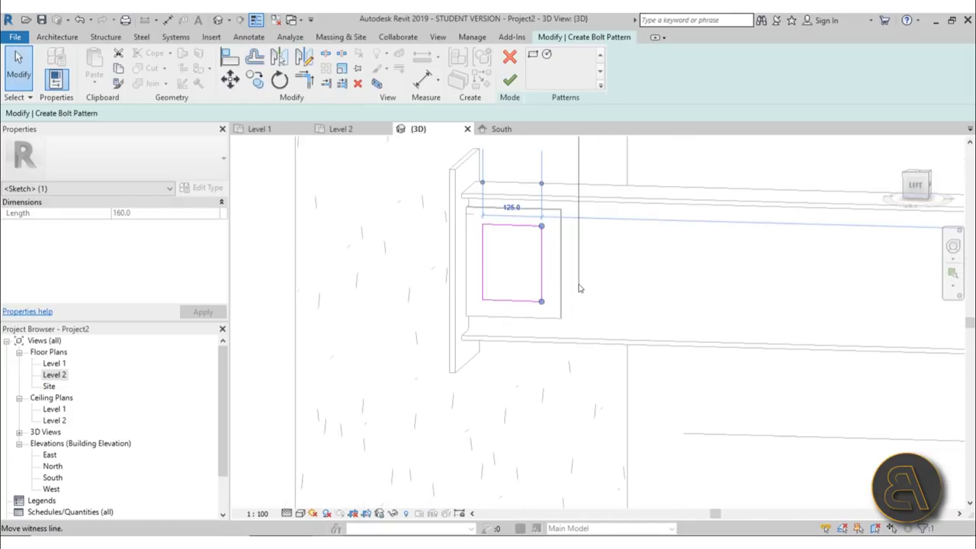
{"action": "scroll", "coordinate": [554, 203], "scroll_direction": "up", "scroll_amount": 2}
{"action": "left_click", "coordinate": [550, 201]}
{"action": "left_click", "coordinate": [552, 200]}
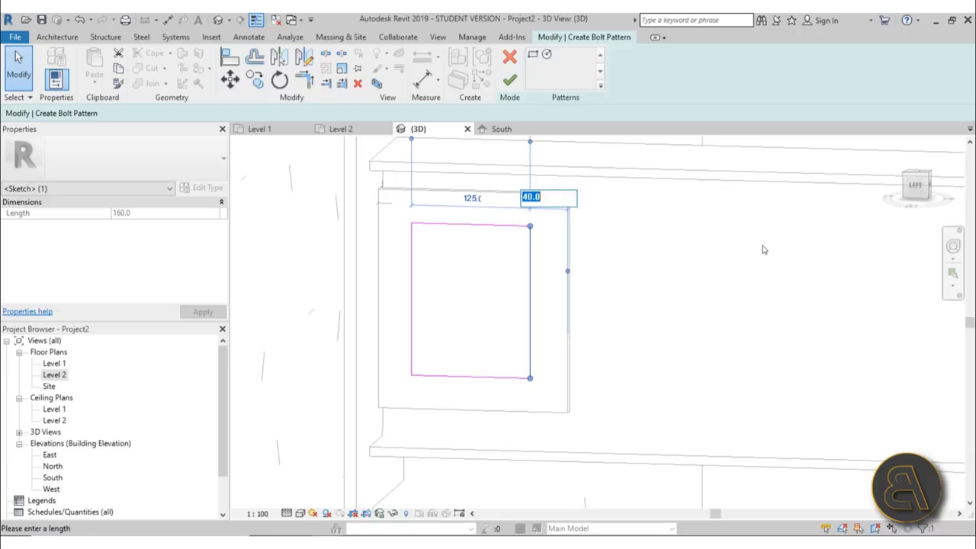
{"action": "type", "text": "35"}
{"action": "key", "text": "Return"}
{"action": "left_click", "coordinate": [732, 249]}
Finish the rectangular bolt pattern sketch on the web plate.
{"action": "scroll", "coordinate": [699, 246], "scroll_direction": "down", "scroll_amount": 3}
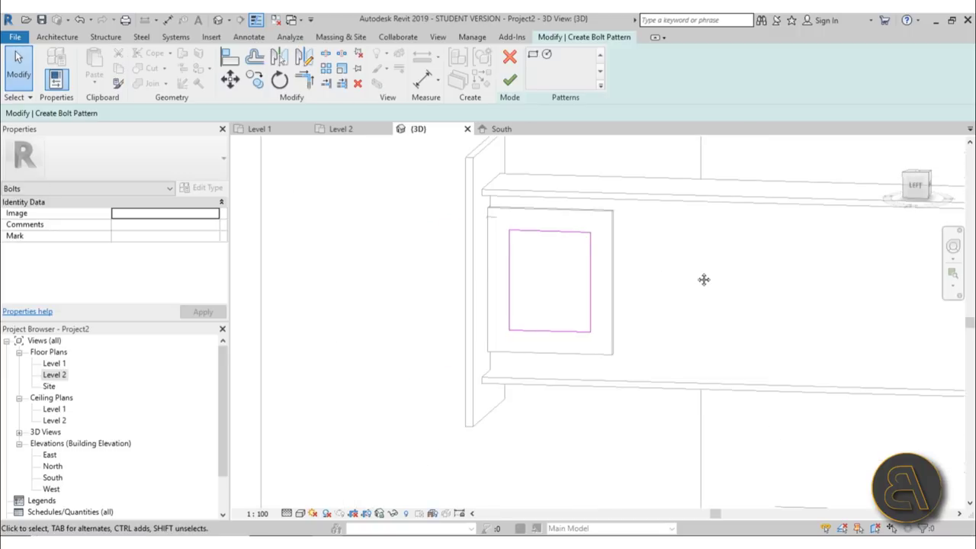
{"action": "middle_click_drag", "start_coordinate": [703, 279], "coordinate": [621, 275], "text": "shift"}
{"action": "scroll", "coordinate": [549, 247], "scroll_direction": "down", "scroll_amount": 1}
{"action": "scroll", "coordinate": [531, 229], "scroll_direction": "up", "scroll_amount": 3}
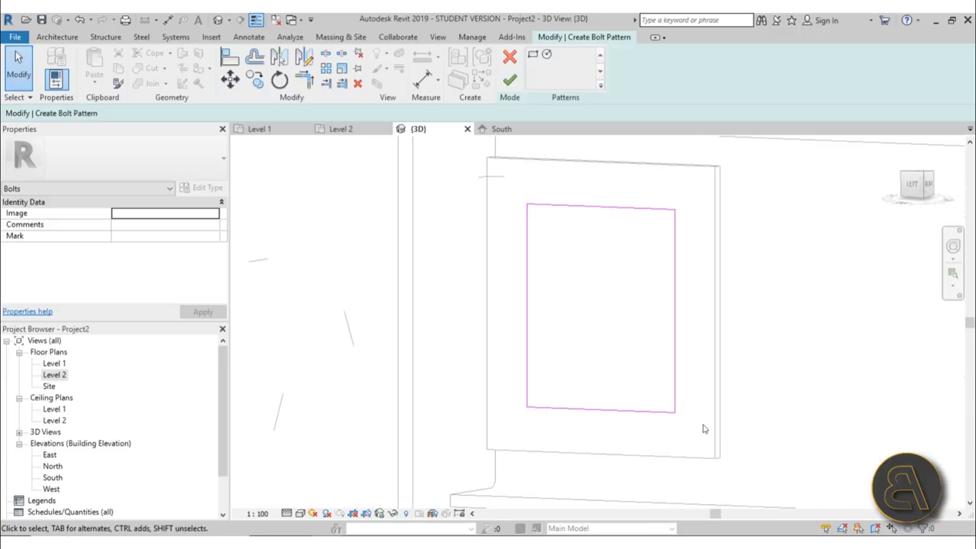
{"action": "left_click", "coordinate": [509, 80]}
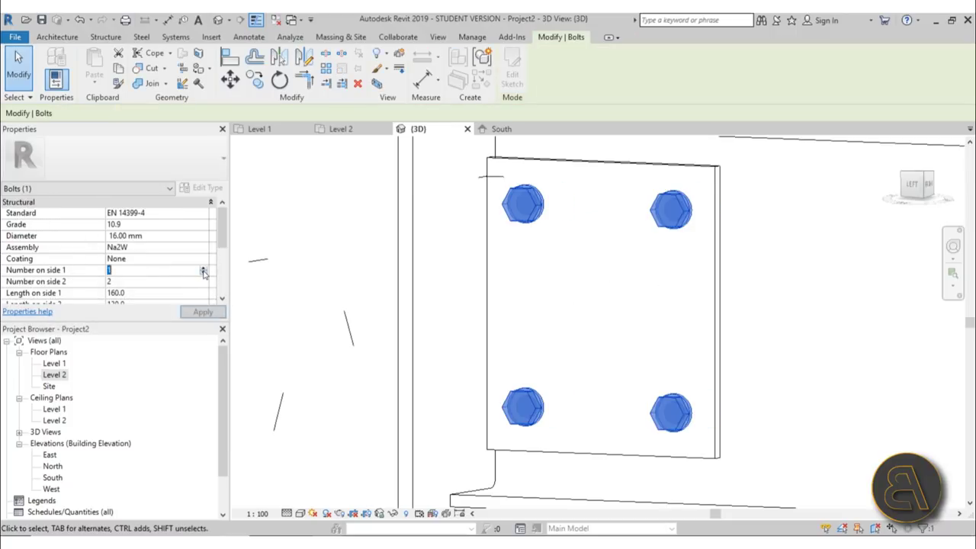
Set the bolt pattern's number on side 1 and number on side 2 to 3 each and apply the change.
{"action": "left_click", "coordinate": [203, 273]}
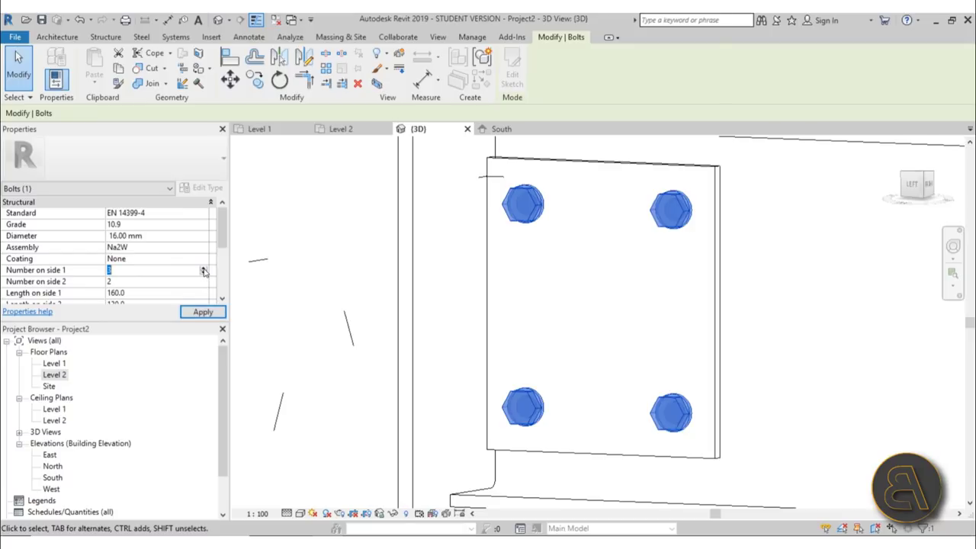
{"action": "left_click", "coordinate": [203, 280]}
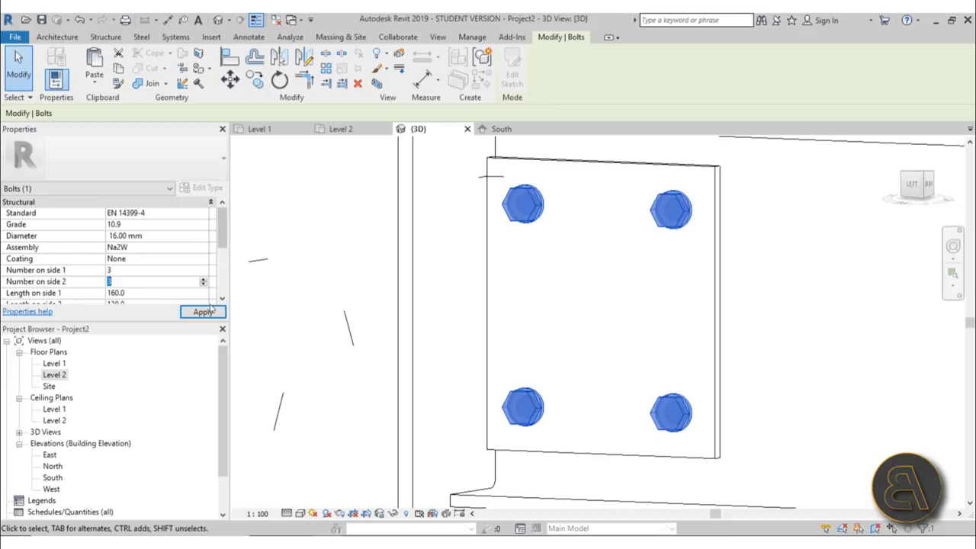
{"action": "left_click", "coordinate": [203, 312]}
{"action": "key", "text": "Escape"}
{"action": "scroll", "coordinate": [647, 328], "scroll_direction": "down", "scroll_amount": 3}
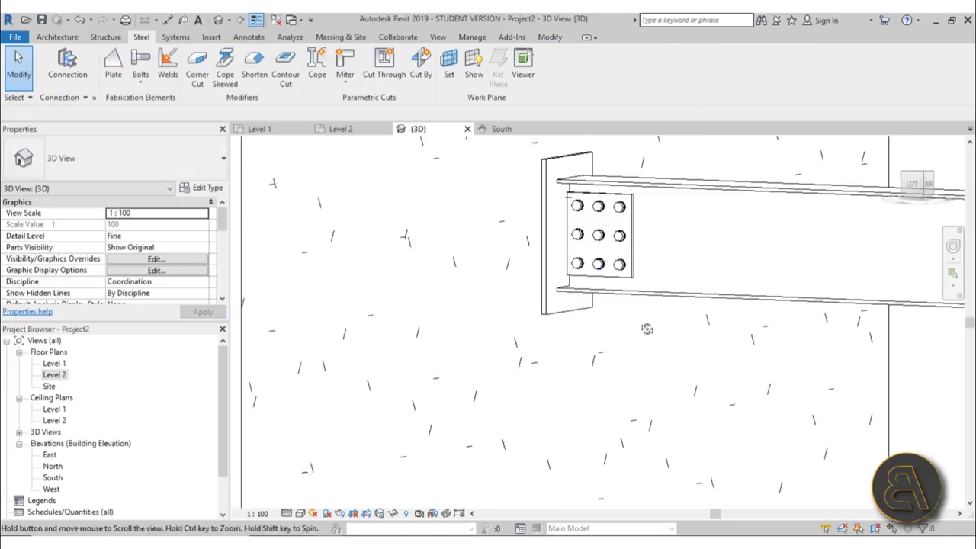
Examine the bolts and nuts on both sides of the beam web, along with the wall plate and the wall behind it.
{"action": "middle_click_drag", "start_coordinate": [647, 328], "coordinate": [440, 328], "text": "shift"}
{"action": "scroll", "coordinate": [622, 205], "scroll_direction": "up", "scroll_amount": 4}
{"action": "middle_click_drag", "start_coordinate": [580, 273], "coordinate": [593, 283], "text": "shift"}
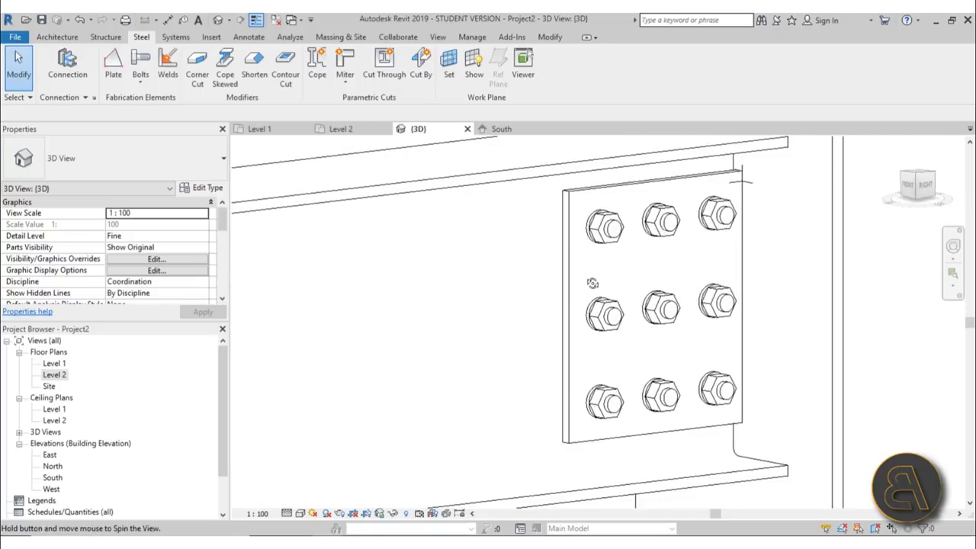
{"action": "scroll", "coordinate": [593, 283], "scroll_direction": "up", "scroll_amount": 3}
{"action": "scroll", "coordinate": [572, 213], "scroll_direction": "down", "scroll_amount": 6}
{"action": "left_click", "coordinate": [567, 200]}
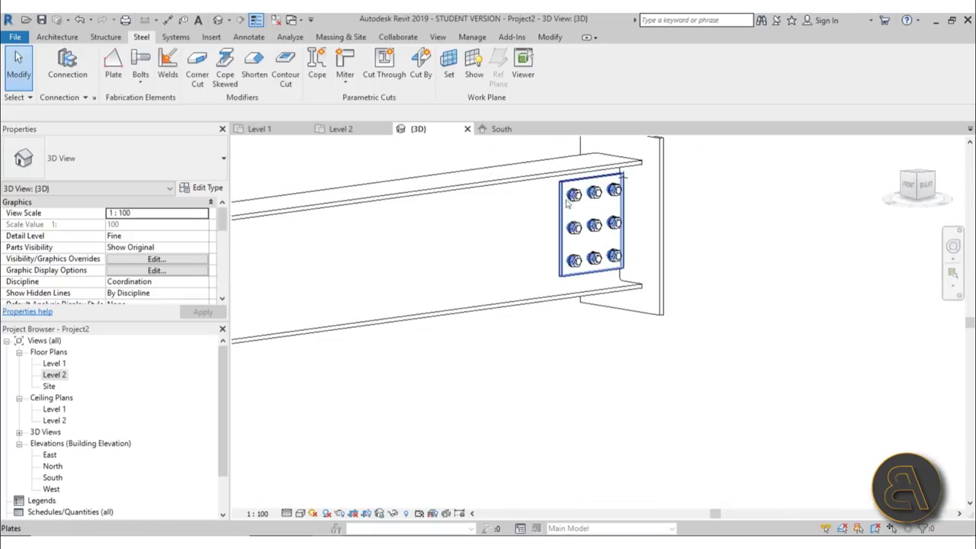
{"action": "middle_click_drag", "start_coordinate": [568, 200], "coordinate": [653, 232], "text": "shift"}
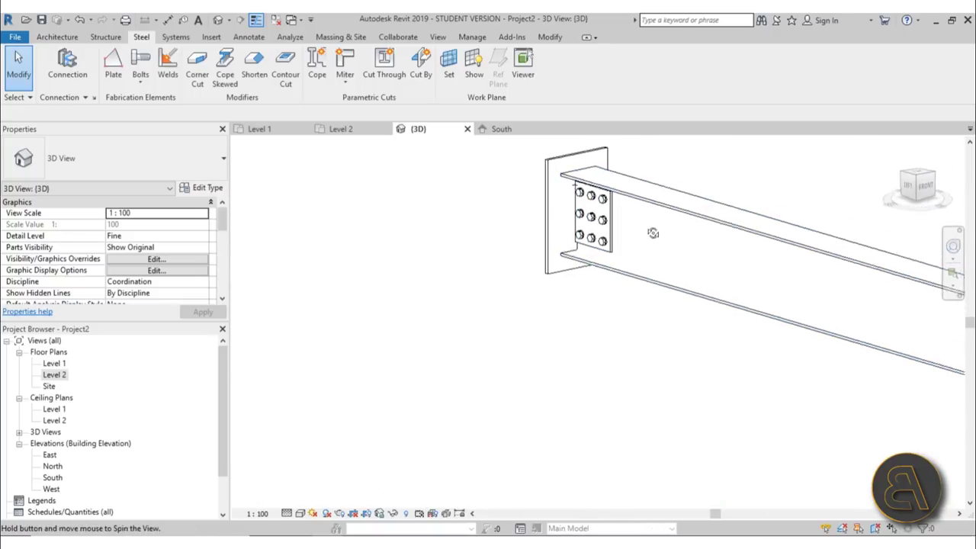
{"action": "scroll", "coordinate": [608, 355], "scroll_direction": "up", "scroll_amount": 5}
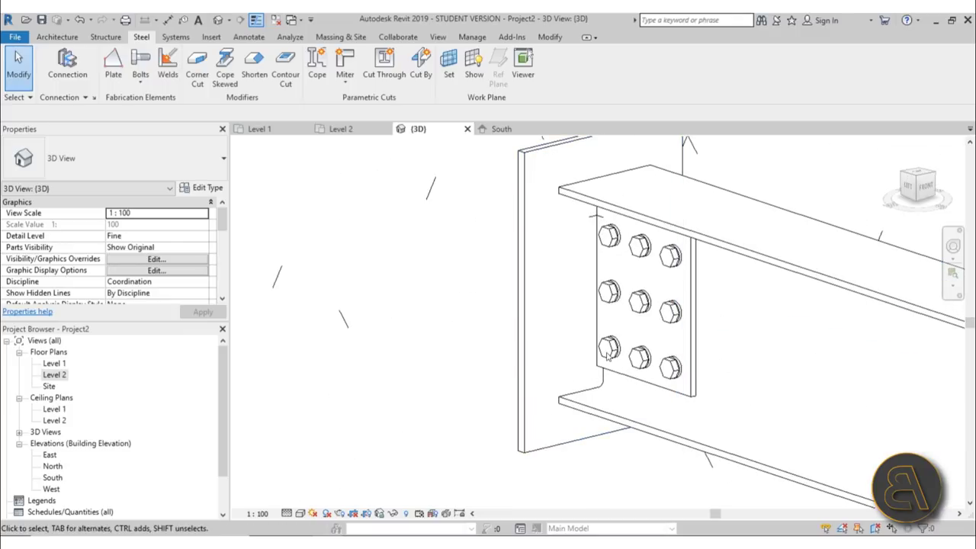
{"action": "scroll", "coordinate": [608, 355], "scroll_direction": "down", "scroll_amount": 6}
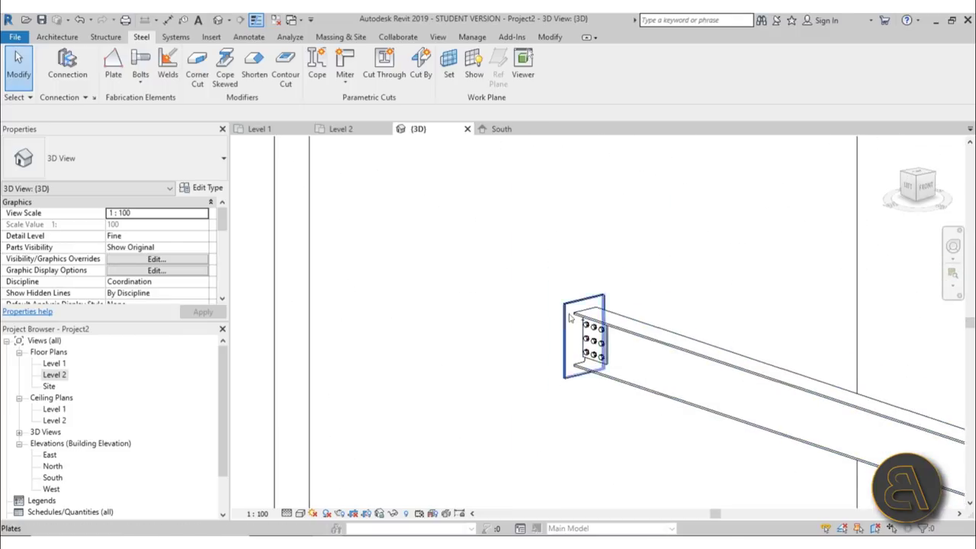
{"action": "left_click", "coordinate": [472, 276]}
{"action": "scroll", "coordinate": [471, 288], "scroll_direction": "up", "scroll_amount": 5}
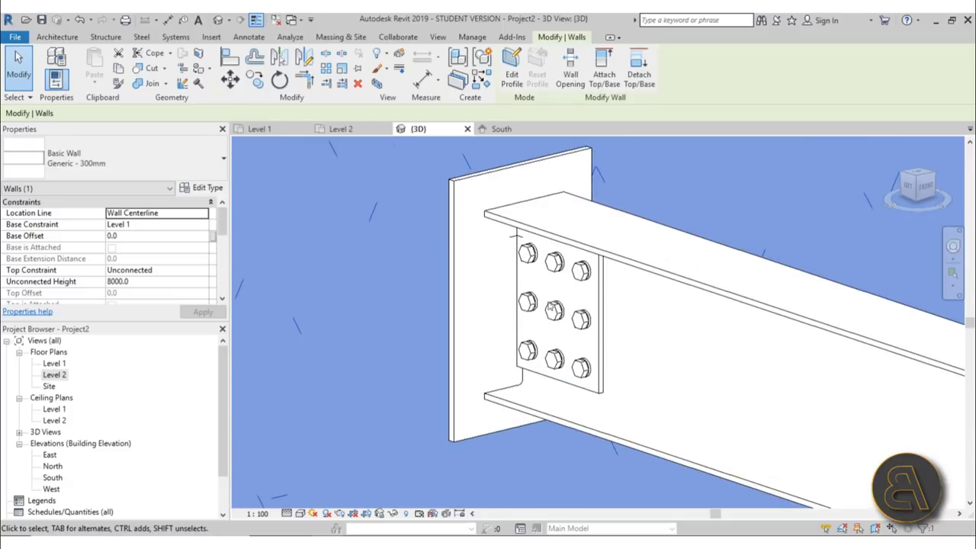
{"action": "middle_click_drag", "start_coordinate": [476, 294], "coordinate": [491, 309]}
{"action": "key", "text": "Escape"}
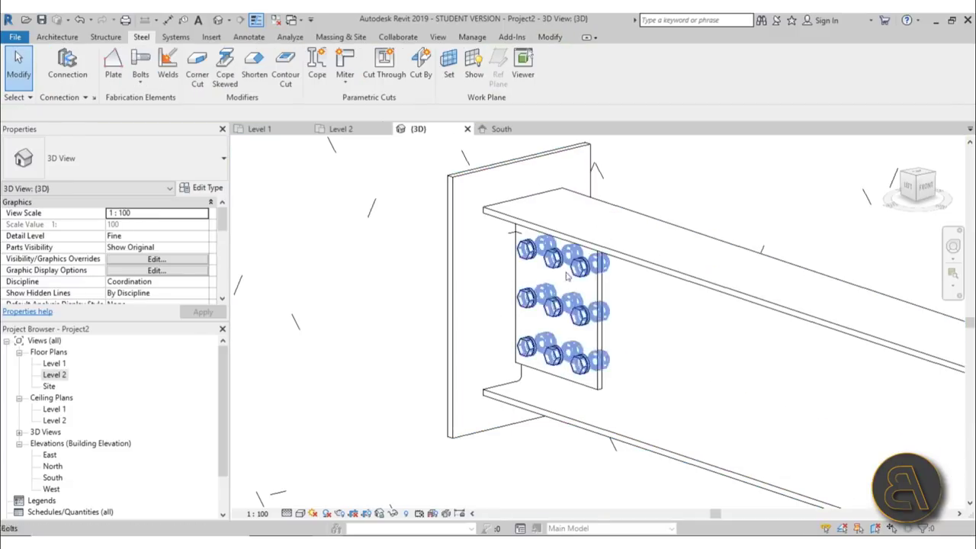
Try to sketch a rectangular anchor pattern about 215 mm wide on the wall plate, around the beam's end.
{"action": "left_click", "coordinate": [141, 86]}
{"action": "left_click", "coordinate": [127, 134]}
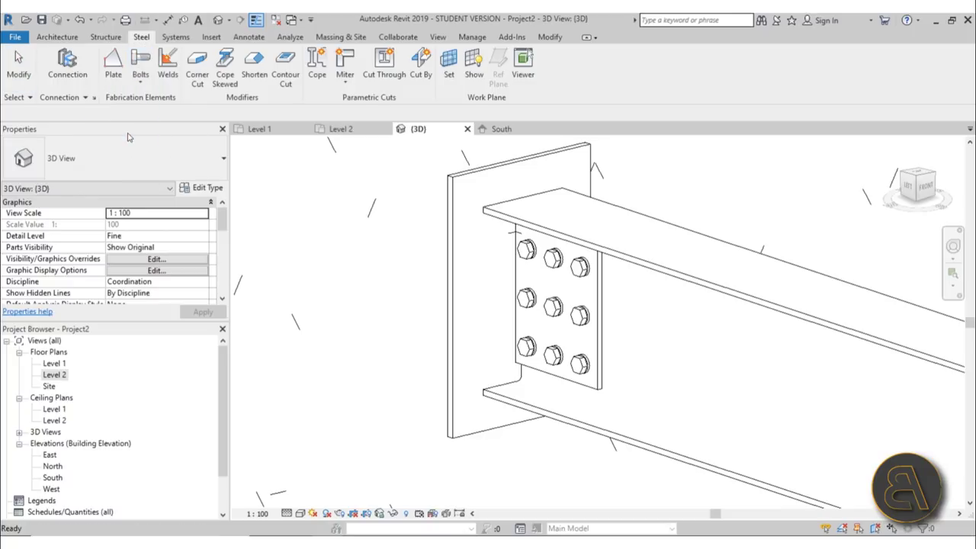
{"action": "left_click", "coordinate": [458, 263]}
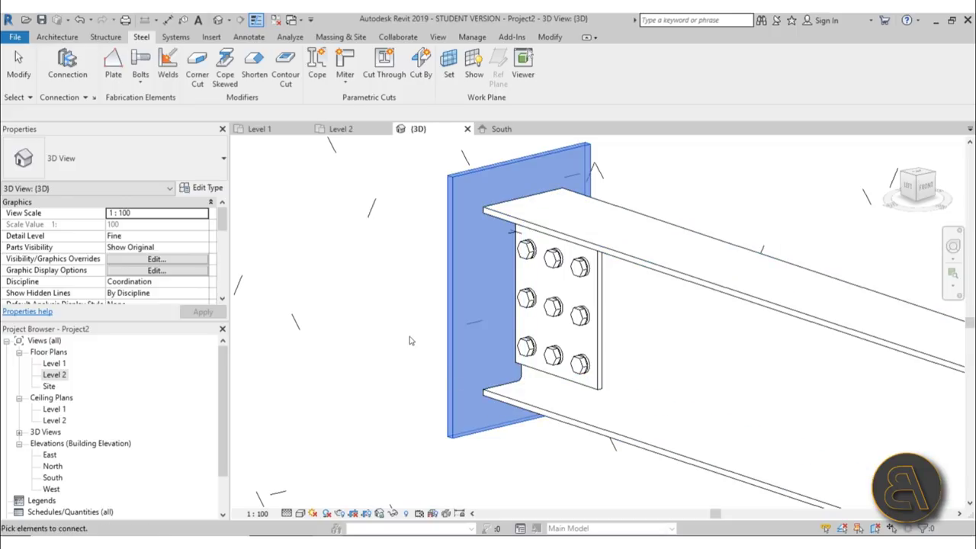
{"action": "key", "text": "Return"}
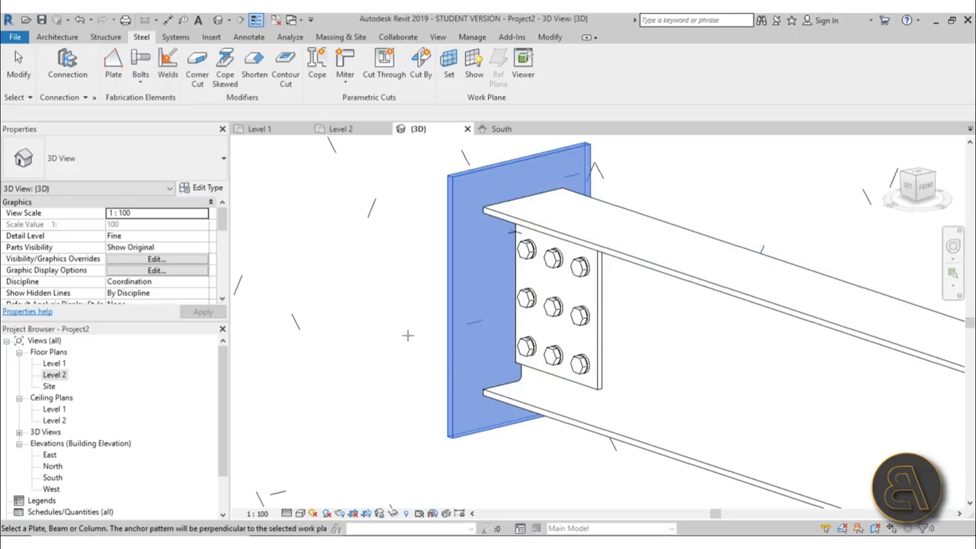
{"action": "left_click", "coordinate": [466, 177]}
{"action": "left_click", "coordinate": [533, 55]}
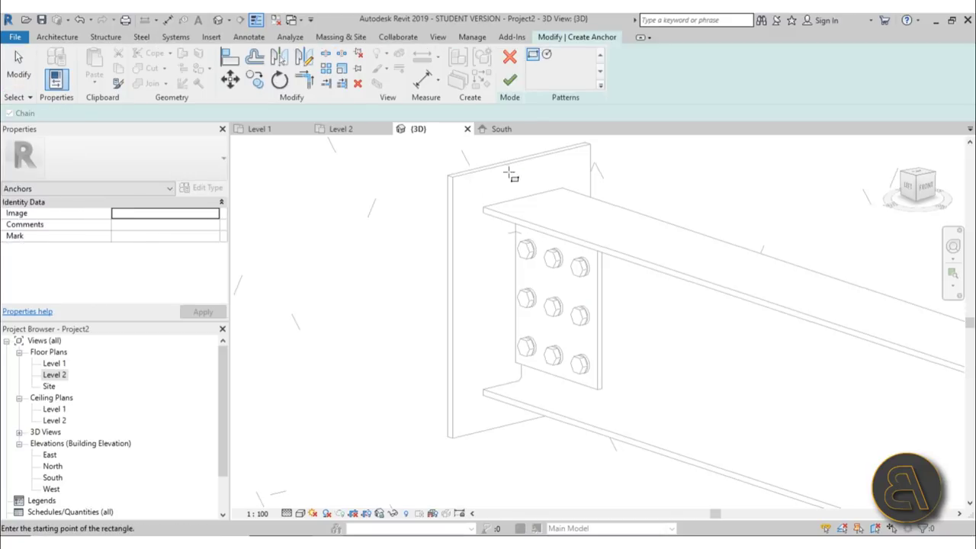
{"action": "left_click", "coordinate": [472, 195]}
{"action": "middle_click_drag", "start_coordinate": [529, 331], "coordinate": [534, 221], "text": "shift"}
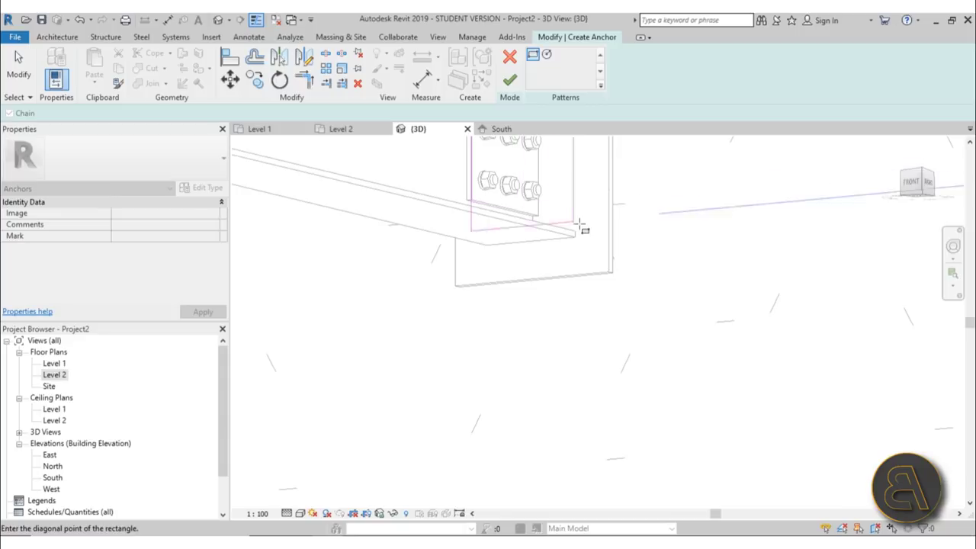
{"action": "left_click", "coordinate": [587, 261]}
Open the South elevation and set its visual style to Hidden Line.
{"action": "double_click", "coordinate": [53, 477]}
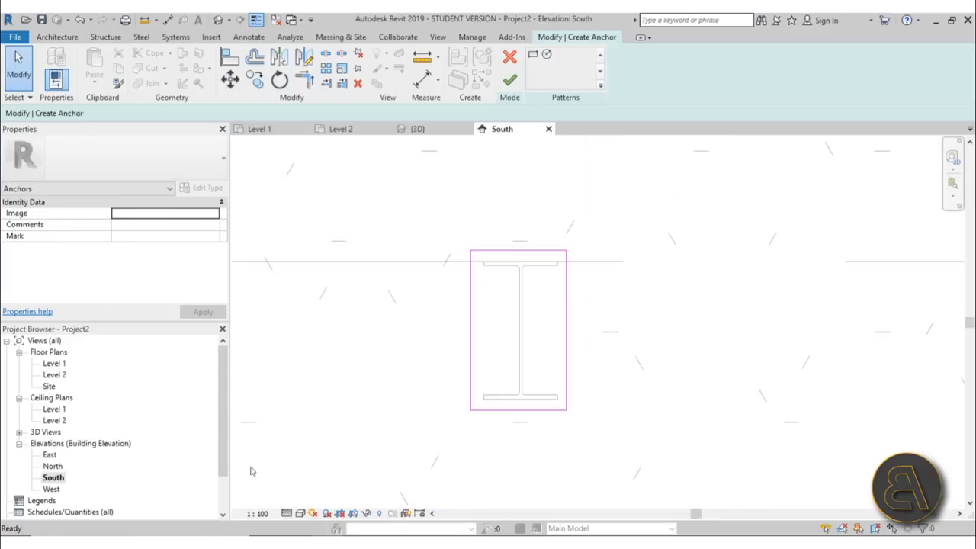
{"action": "scroll", "coordinate": [519, 250], "scroll_direction": "down", "scroll_amount": 3}
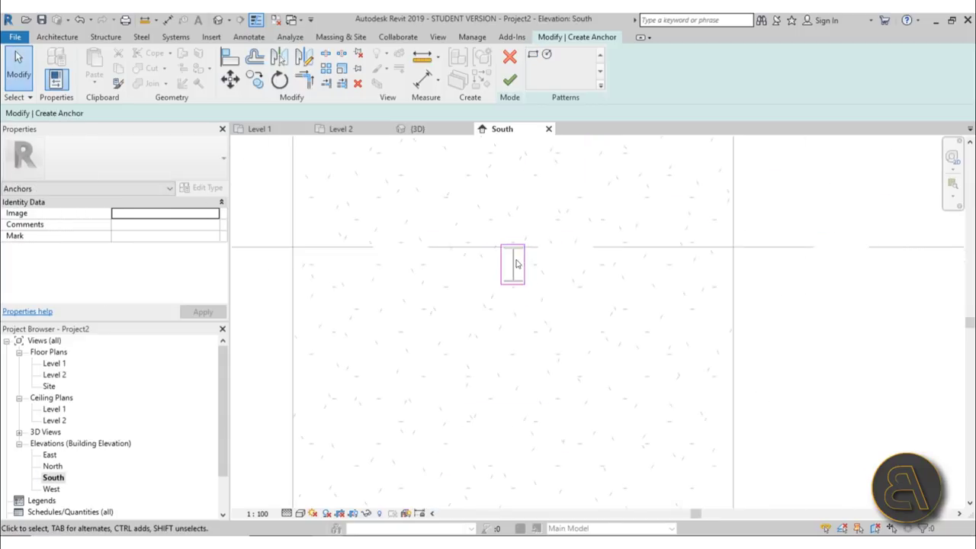
{"action": "scroll", "coordinate": [514, 244], "scroll_direction": "up", "scroll_amount": 5}
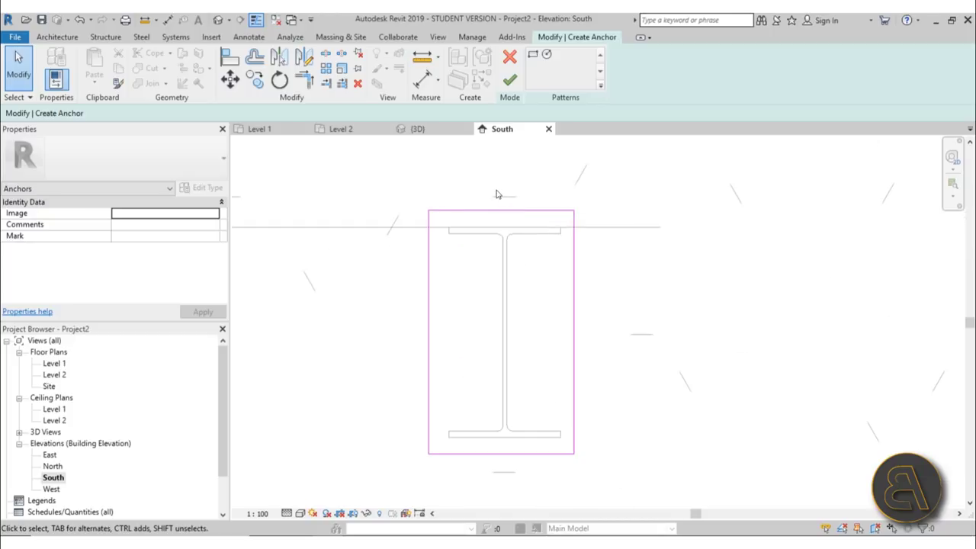
{"action": "scroll", "coordinate": [496, 194], "scroll_direction": "down", "scroll_amount": 4}
{"action": "scroll", "coordinate": [496, 193], "scroll_direction": "up", "scroll_amount": 2}
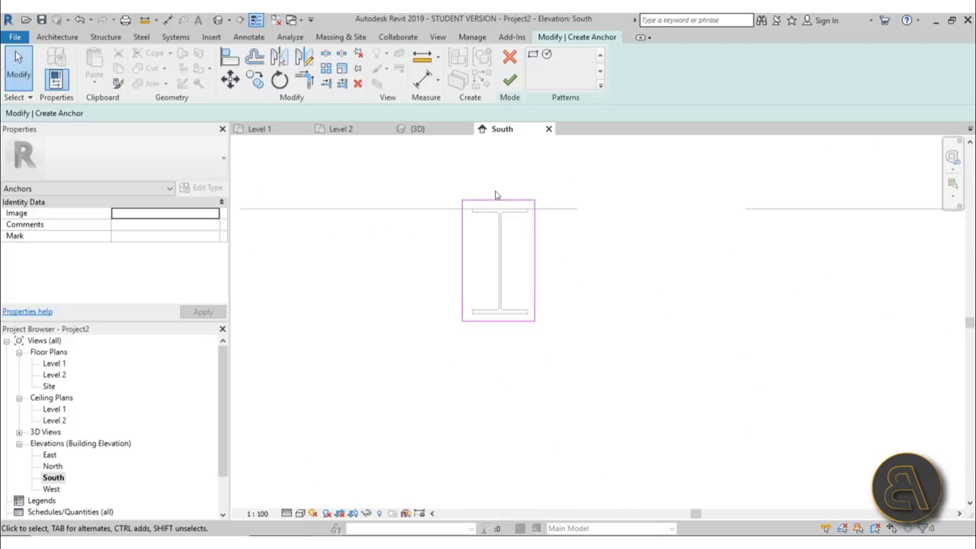
{"action": "left_click", "coordinate": [301, 514]}
{"action": "left_click", "coordinate": [331, 451]}
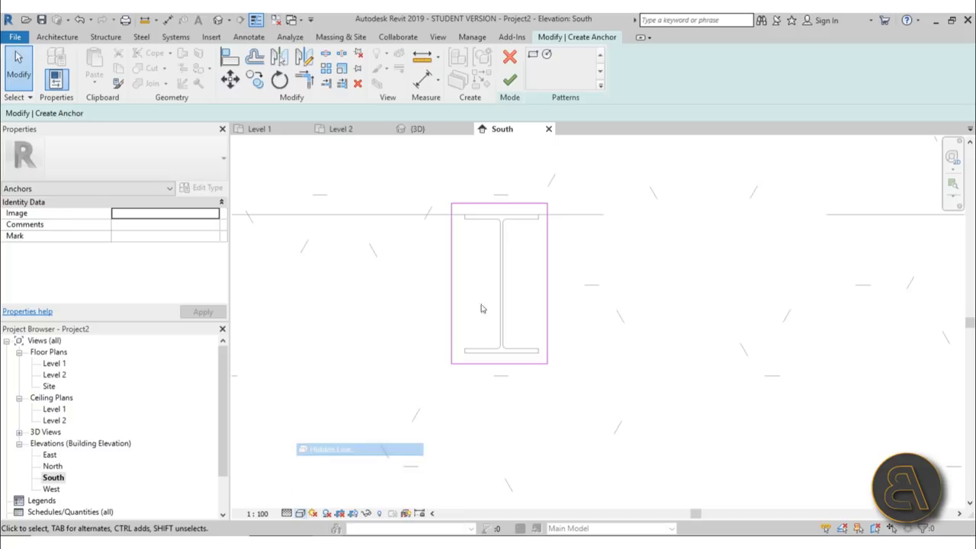
Try to move the witness line of the anchor rectangle's upper-edge dimension to the wall plate's edge in the South elevation.
{"action": "scroll", "coordinate": [508, 275], "scroll_direction": "down", "scroll_amount": 2}
{"action": "middle_click_drag", "start_coordinate": [507, 274], "coordinate": [484, 238]}
{"action": "scroll", "coordinate": [484, 239], "scroll_direction": "up", "scroll_amount": 5}
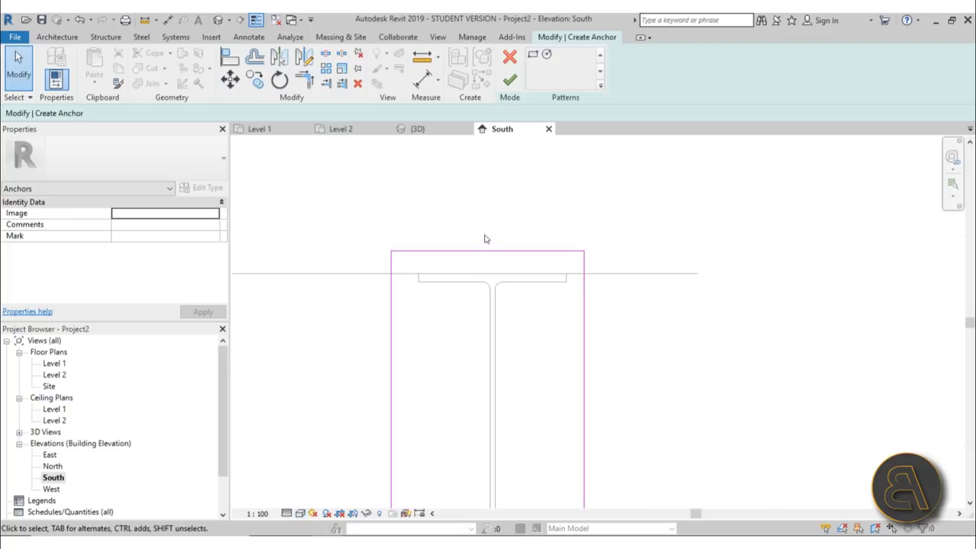
{"action": "scroll", "coordinate": [485, 240], "scroll_direction": "up", "scroll_amount": 2}
{"action": "mouse_move", "coordinate": [473, 271]}
{"action": "left_mouse_down"}
{"action": "mouse_move", "coordinate": [493, 226]}
{"action": "mouse_move", "coordinate": [507, 288]}
{"action": "left_mouse_up"}
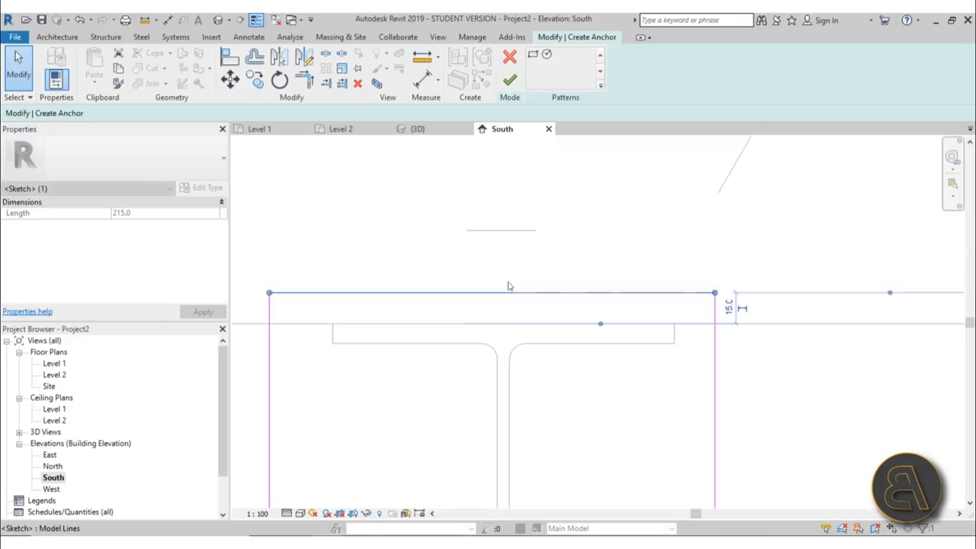
{"action": "scroll", "coordinate": [676, 266], "scroll_direction": "down", "scroll_amount": 3}
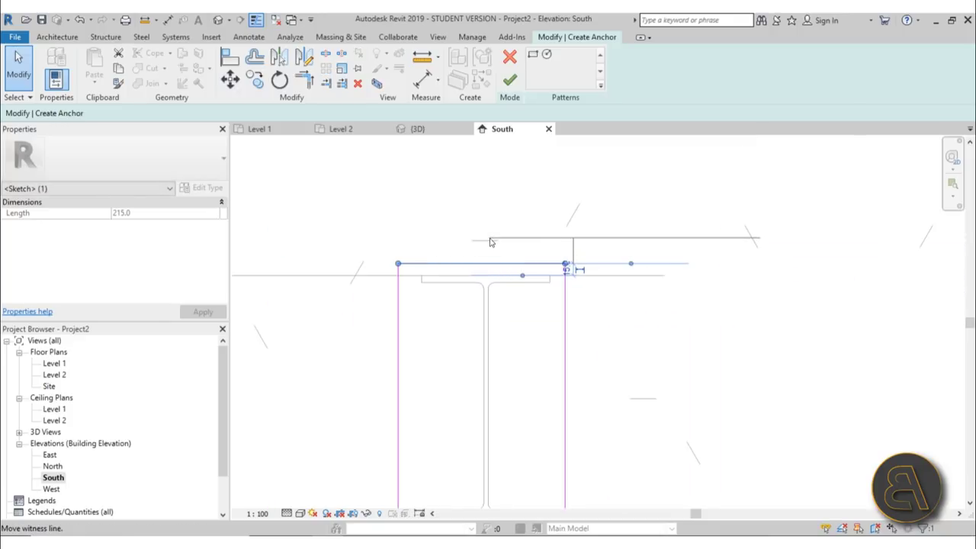
{"action": "scroll", "coordinate": [492, 241], "scroll_direction": "down", "scroll_amount": 3}
{"action": "middle_click_drag", "start_coordinate": [530, 243], "coordinate": [523, 288]}
{"action": "scroll", "coordinate": [496, 277], "scroll_direction": "up", "scroll_amount": 3}
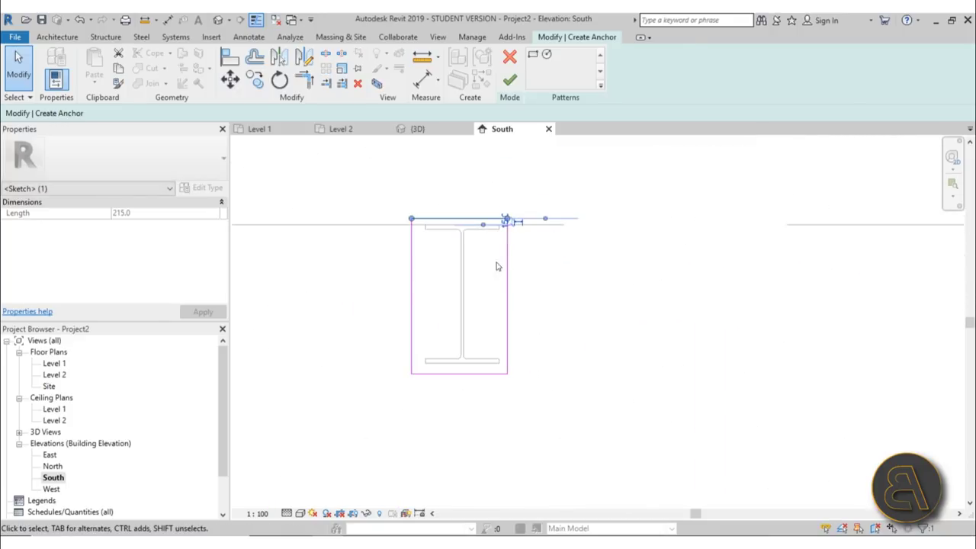
{"action": "middle_click_drag", "start_coordinate": [490, 243], "coordinate": [483, 269]}
Finish the anchor pattern, undo its creation and discard the anchor sketch.
{"action": "left_click", "coordinate": [511, 81]}
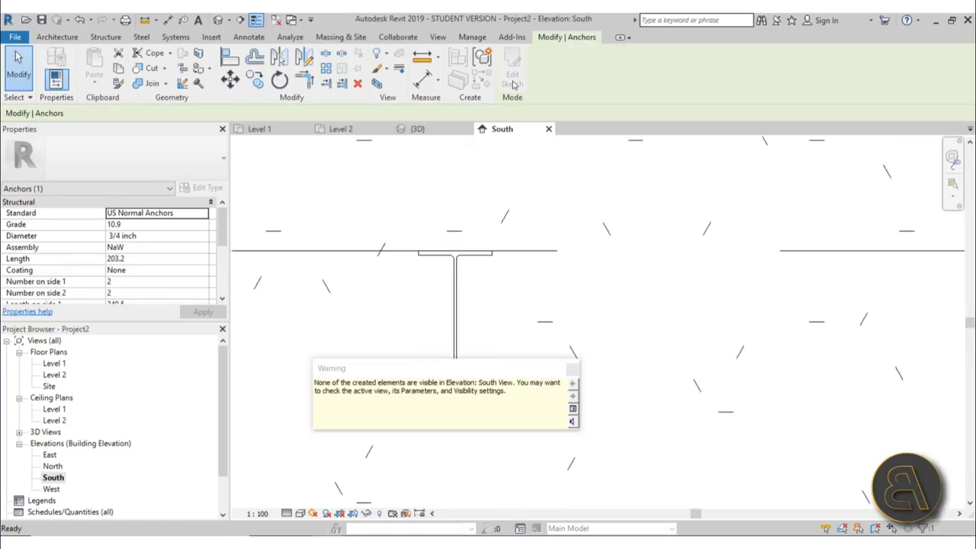
{"action": "left_click", "coordinate": [573, 371]}
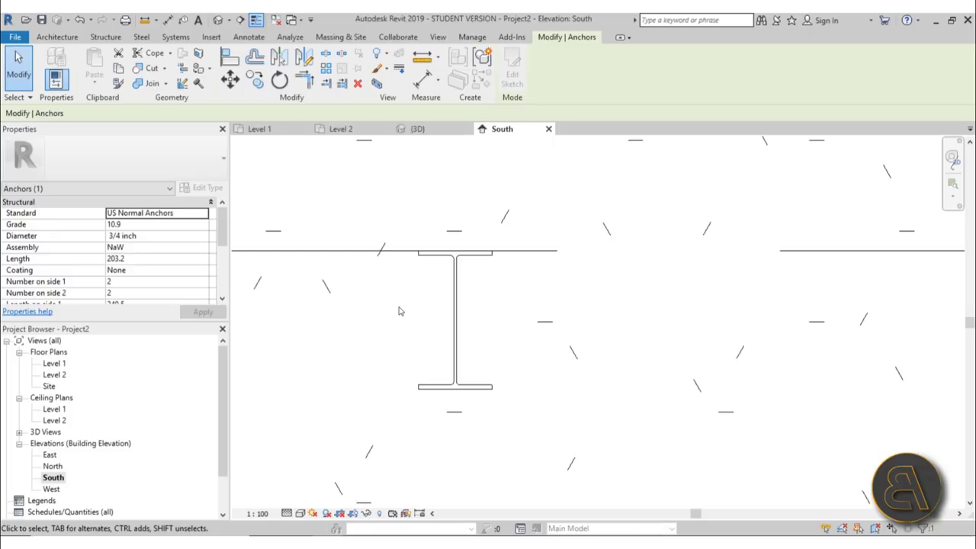
{"action": "left_click", "coordinate": [79, 25]}
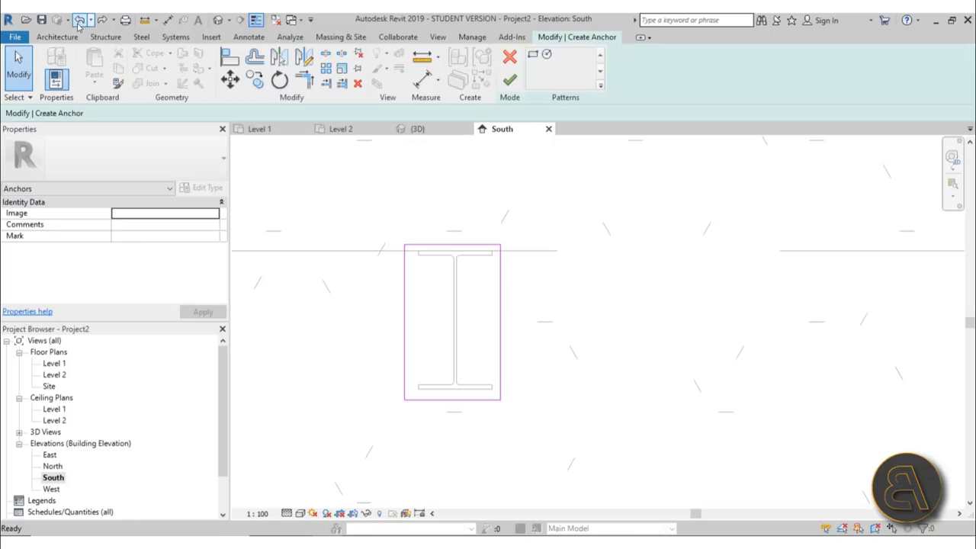
{"action": "left_click", "coordinate": [509, 56]}
{"action": "left_click", "coordinate": [518, 288]}
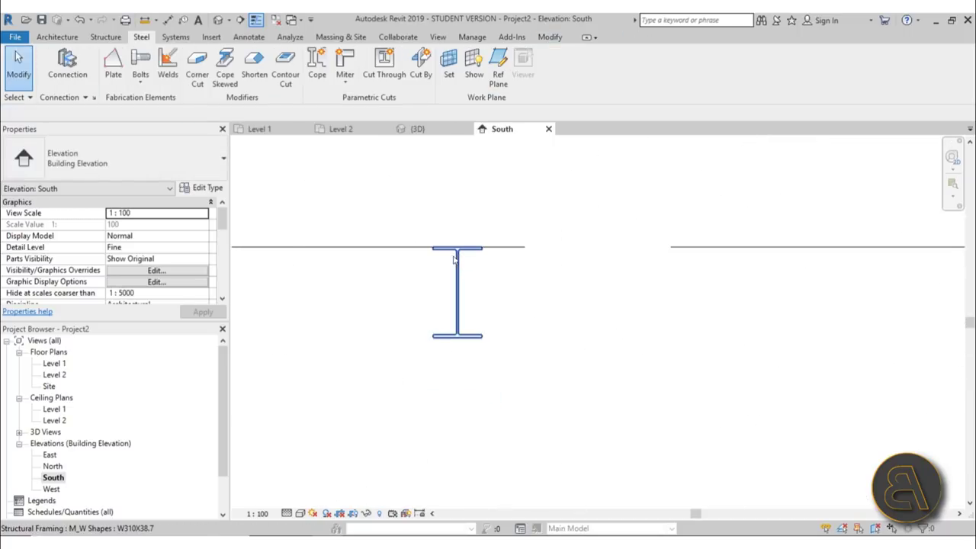
Turn on all Structural Connections subcategories, from Anchors to Welds, in the South elevation's visibility overrides and apply them.
{"action": "left_click", "coordinate": [450, 279]}
{"action": "scroll", "coordinate": [446, 277], "scroll_direction": "down", "scroll_amount": 2}
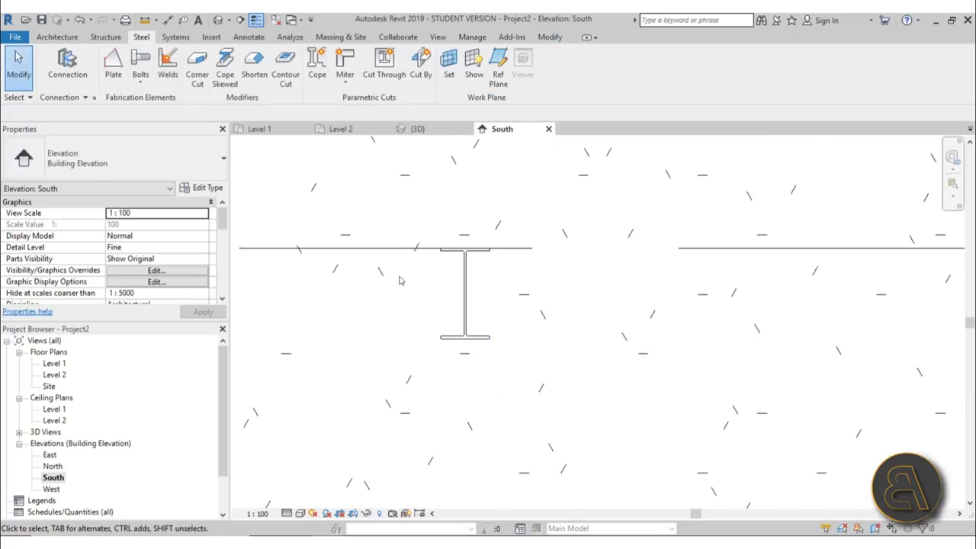
{"action": "key", "text": "v"}
{"action": "key", "text": "g"}
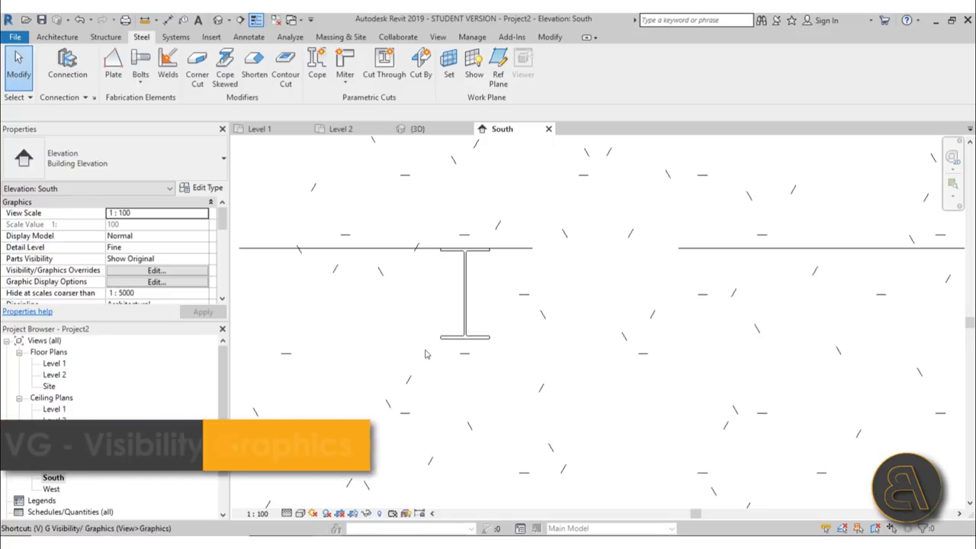
{"action": "scroll", "coordinate": [266, 244], "scroll_direction": "down", "scroll_amount": 3}
{"action": "scroll", "coordinate": [264, 246], "scroll_direction": "down", "scroll_amount": 9}
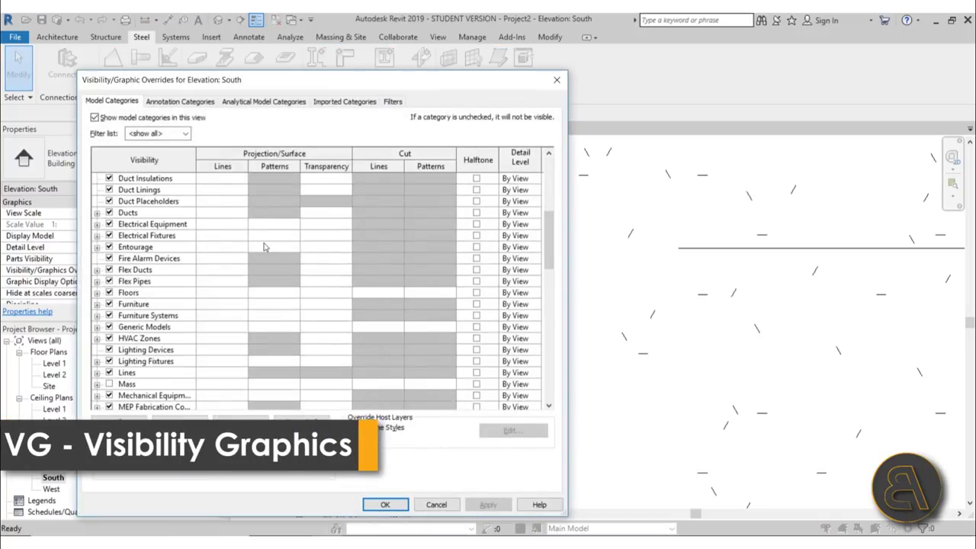
{"action": "scroll", "coordinate": [243, 250], "scroll_direction": "down", "scroll_amount": 8}
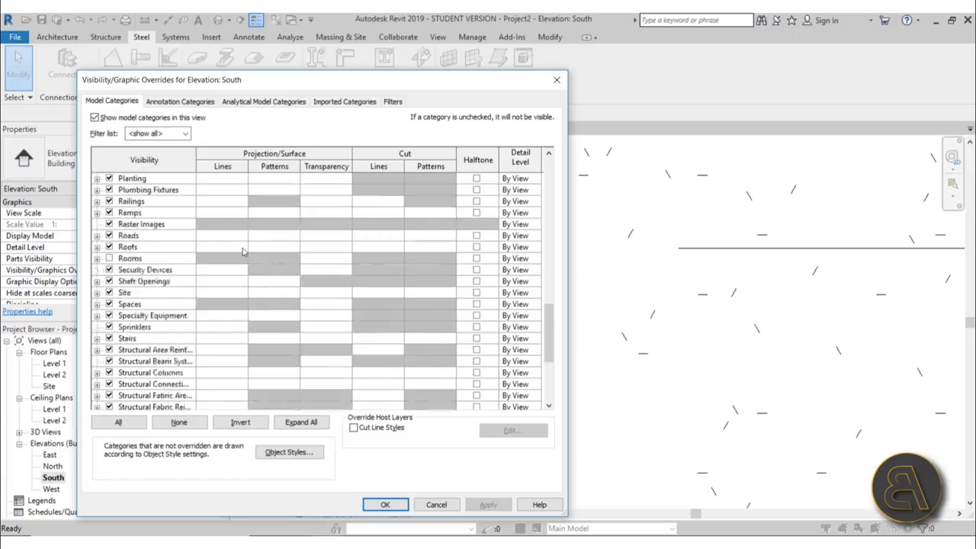
{"action": "left_click", "coordinate": [97, 224]}
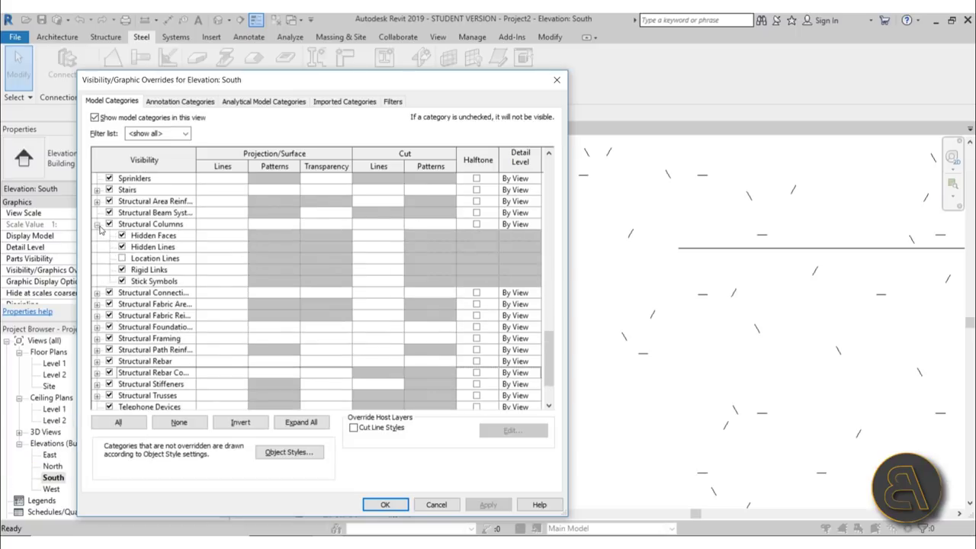
{"action": "left_click", "coordinate": [97, 224]}
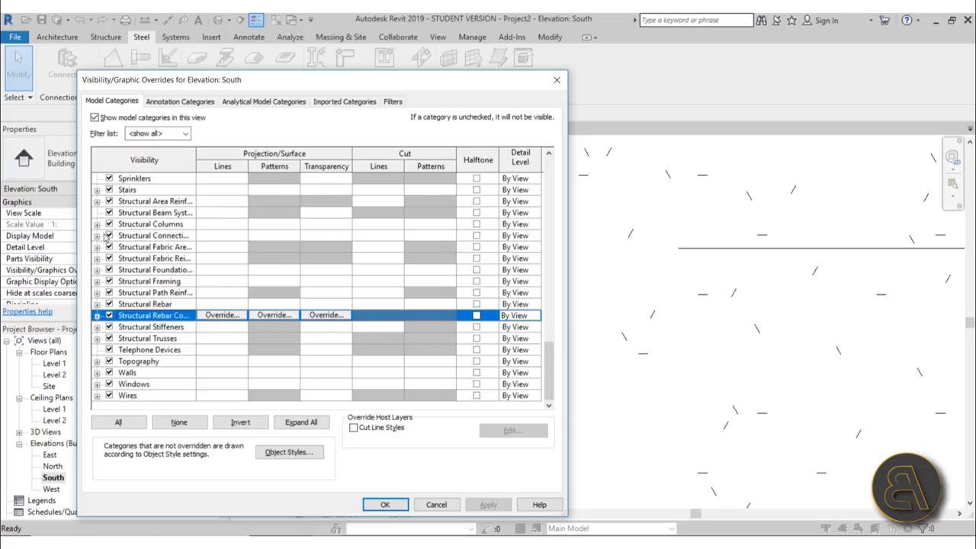
{"action": "left_click", "coordinate": [96, 235]}
{"action": "left_click", "coordinate": [145, 250]}
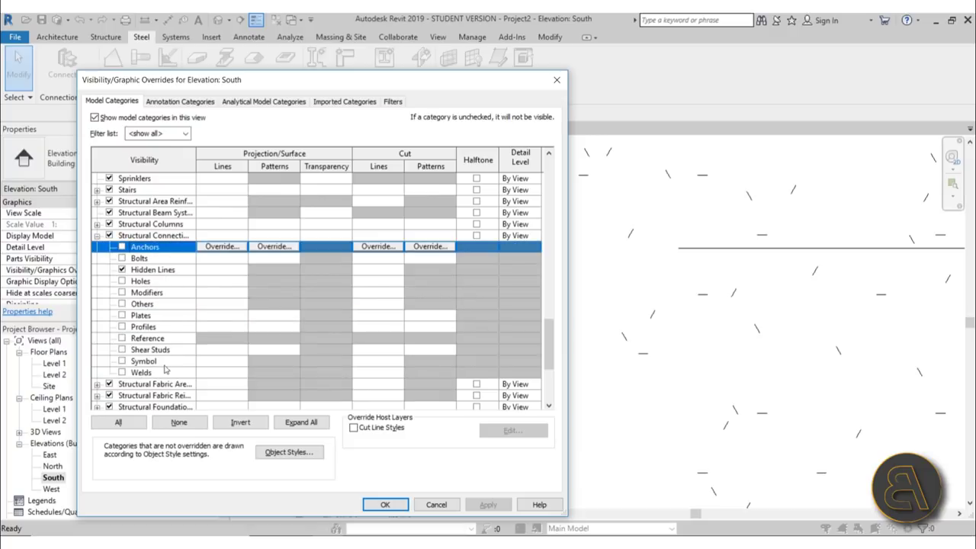
{"action": "left_click", "coordinate": [143, 374], "text": "shift"}
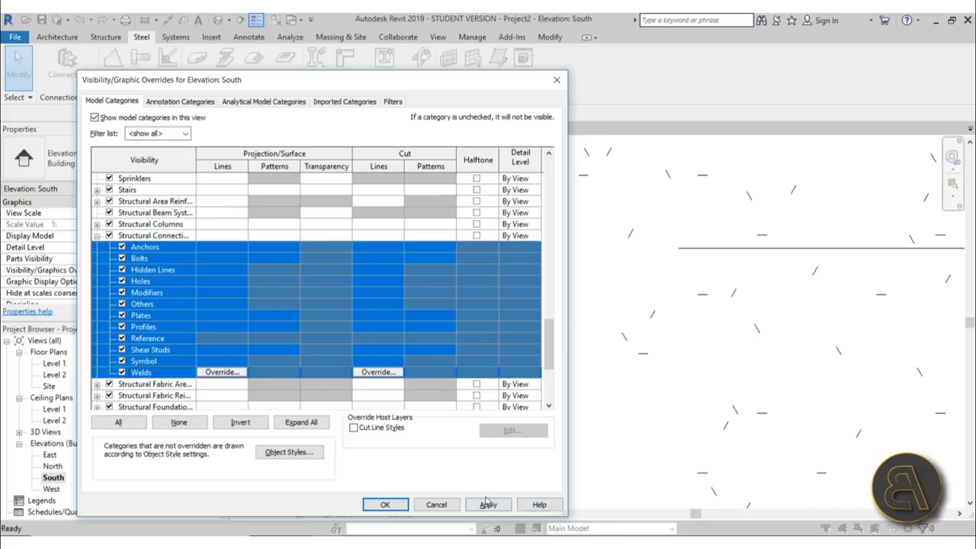
{"action": "left_click", "coordinate": [486, 504]}
{"action": "left_click", "coordinate": [385, 504]}
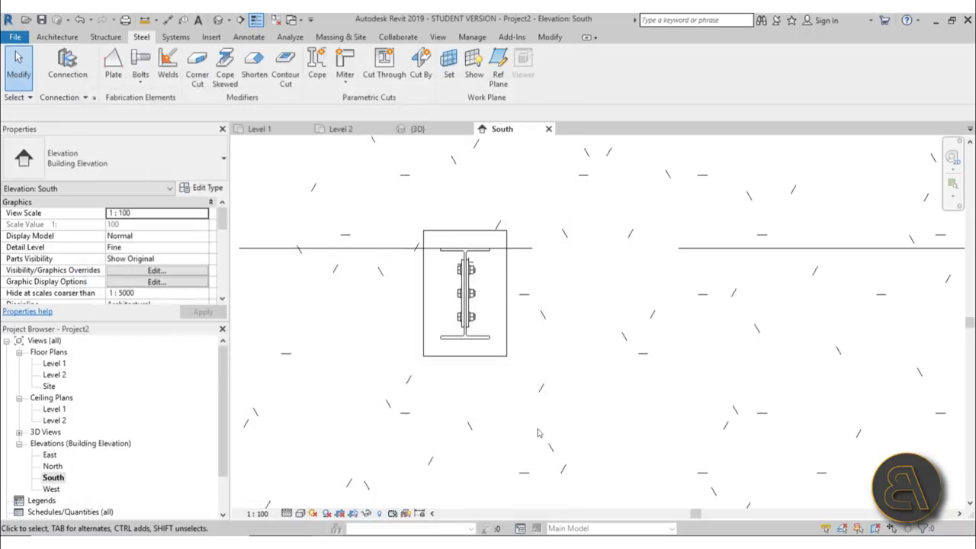
Try to start the anchor placement from the South elevation, switching to the 3D view and picking the wall plate.
{"action": "left_click", "coordinate": [507, 303]}
{"action": "scroll", "coordinate": [493, 272], "scroll_direction": "up", "scroll_amount": 5}
{"action": "left_click", "coordinate": [519, 183]}
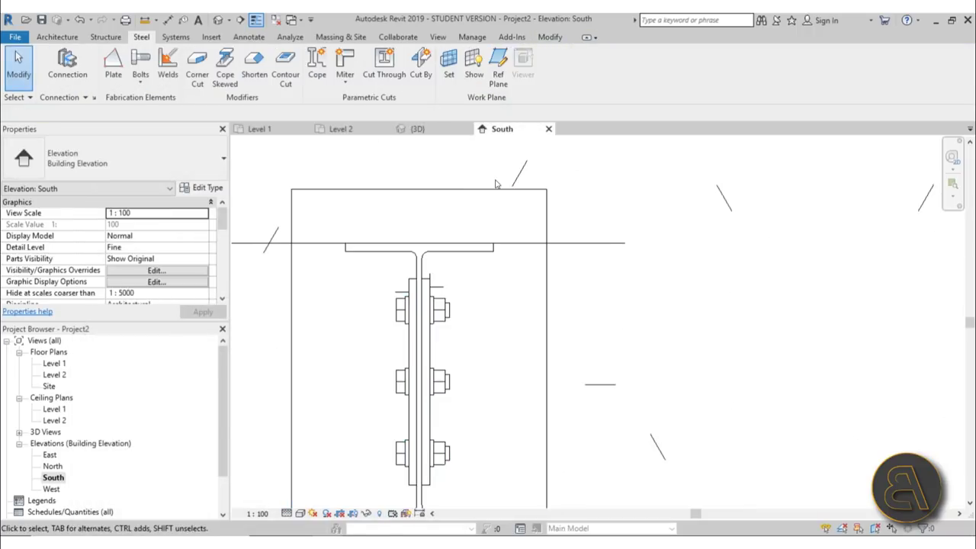
{"action": "left_click", "coordinate": [140, 80]}
{"action": "left_click", "coordinate": [126, 130]}
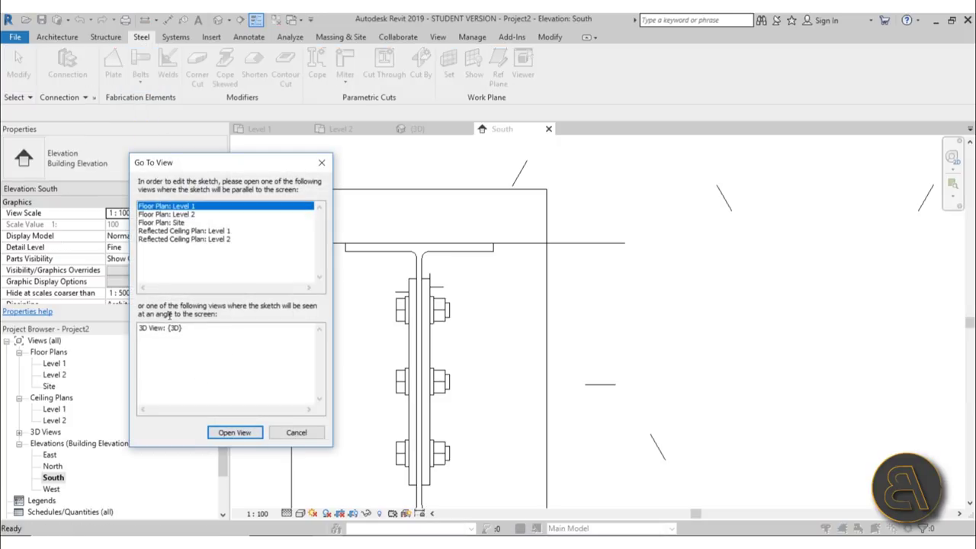
{"action": "left_click", "coordinate": [161, 329]}
{"action": "left_click", "coordinate": [234, 432]}
{"action": "left_click", "coordinate": [567, 315]}
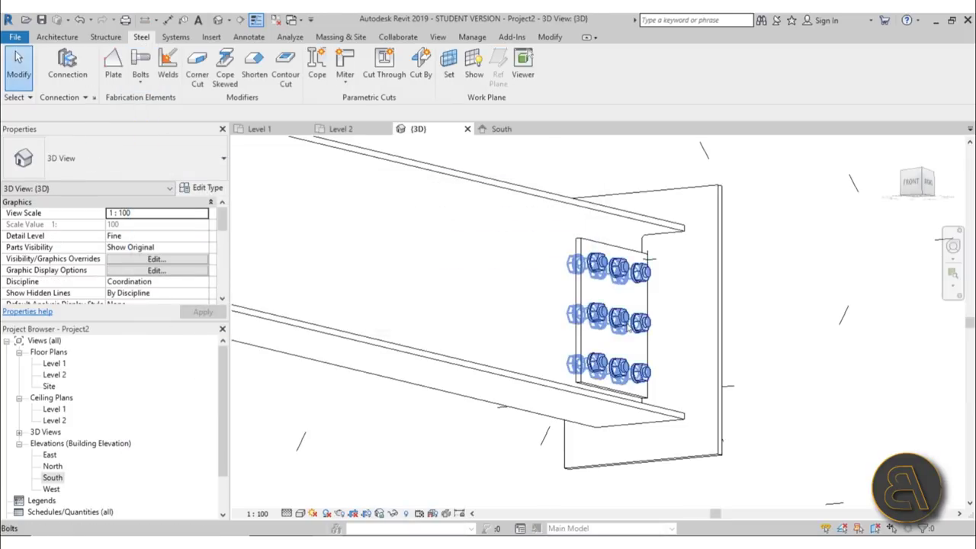
{"action": "left_click", "coordinate": [679, 281]}
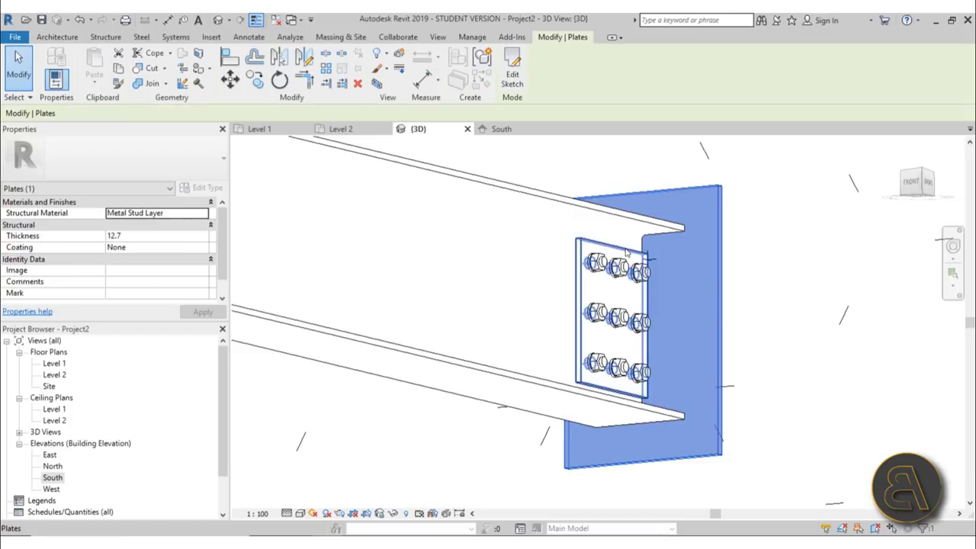
{"action": "key", "text": "Return"}
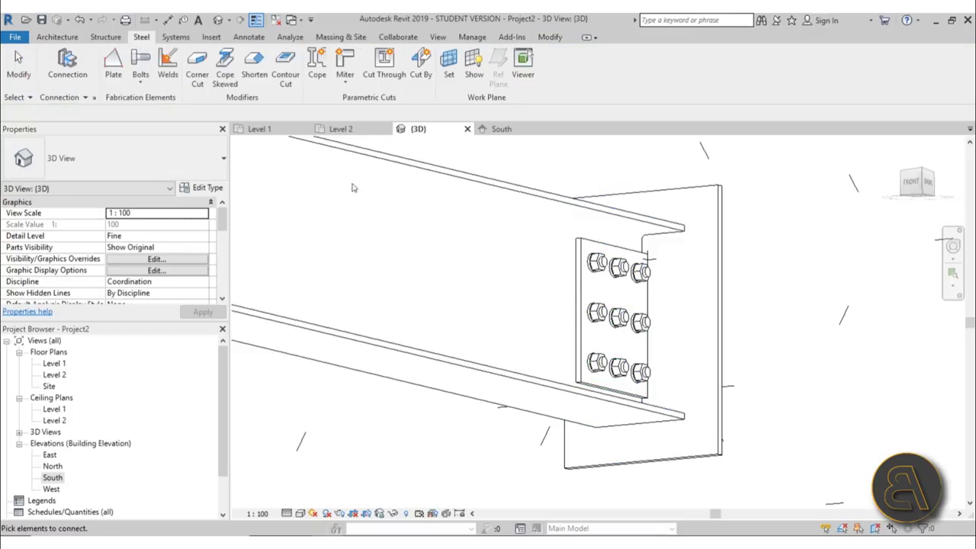
Sketch a rectangular anchor pattern about 210 mm wide and 368 mm high on the wall plate, around the beam's end.
{"action": "left_click", "coordinate": [141, 82]}
{"action": "left_click", "coordinate": [126, 102]}
{"action": "left_click", "coordinate": [694, 275]}
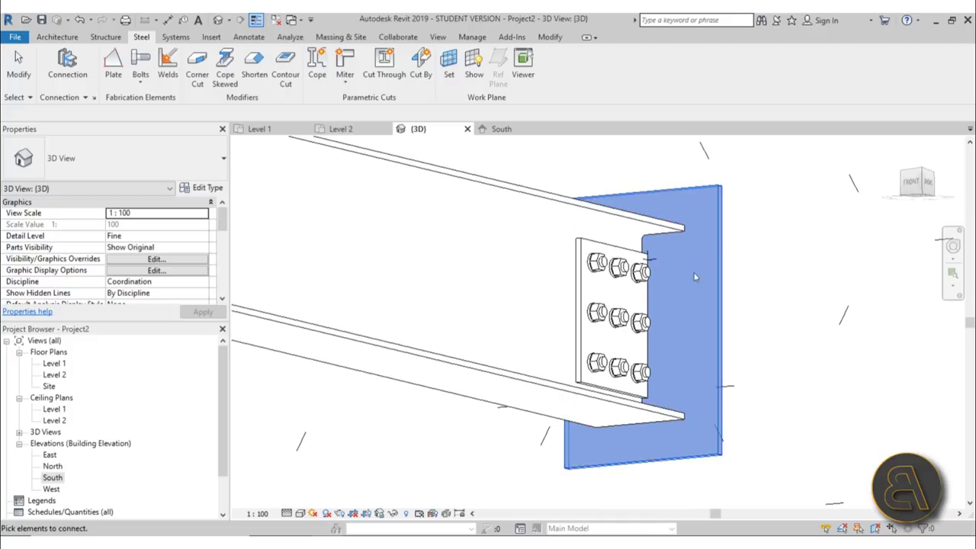
{"action": "left_click", "coordinate": [642, 267]}
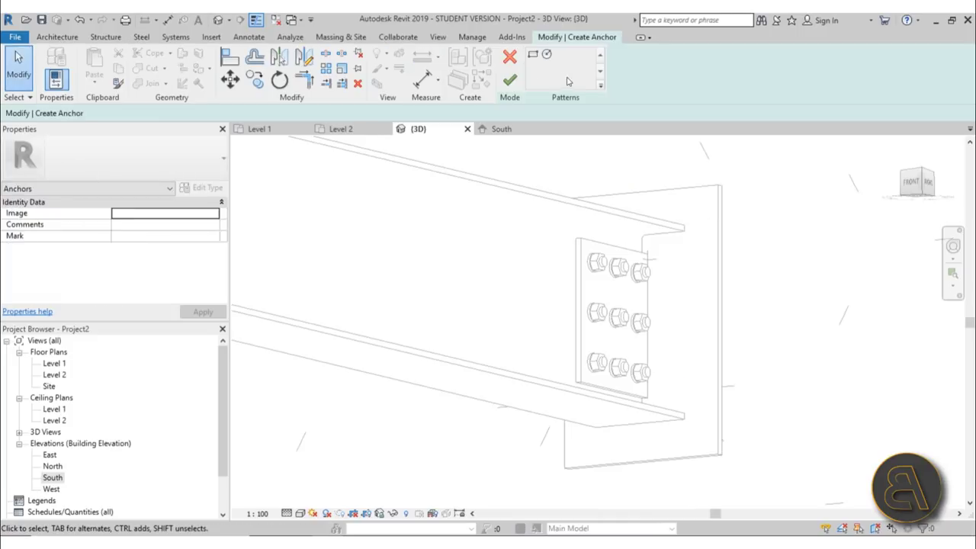
{"action": "left_click", "coordinate": [532, 55]}
{"action": "left_click", "coordinate": [695, 207]}
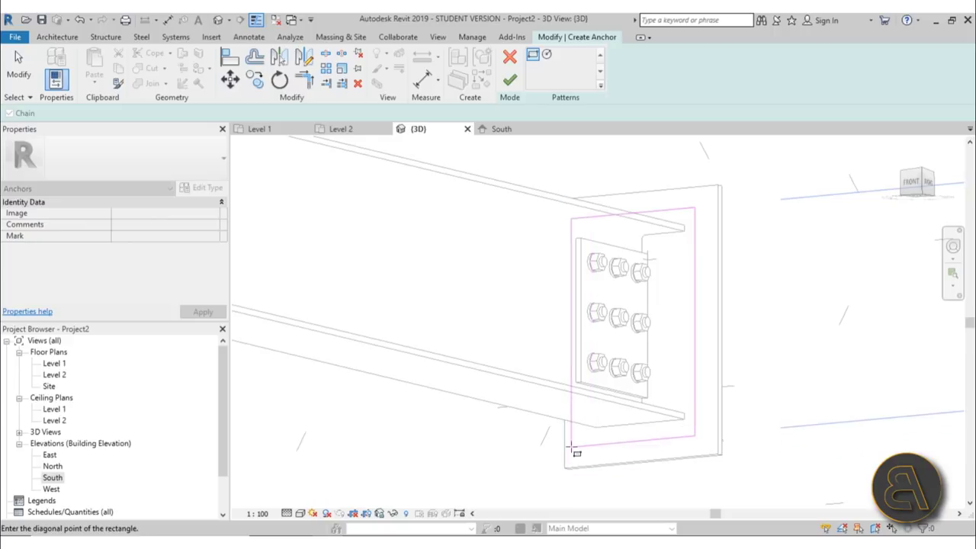
{"action": "left_click", "coordinate": [582, 445]}
In the South elevation, place the anchor rectangle's upper edge 30 mm above the horizontal line at the beam's top.
{"action": "double_click", "coordinate": [53, 477]}
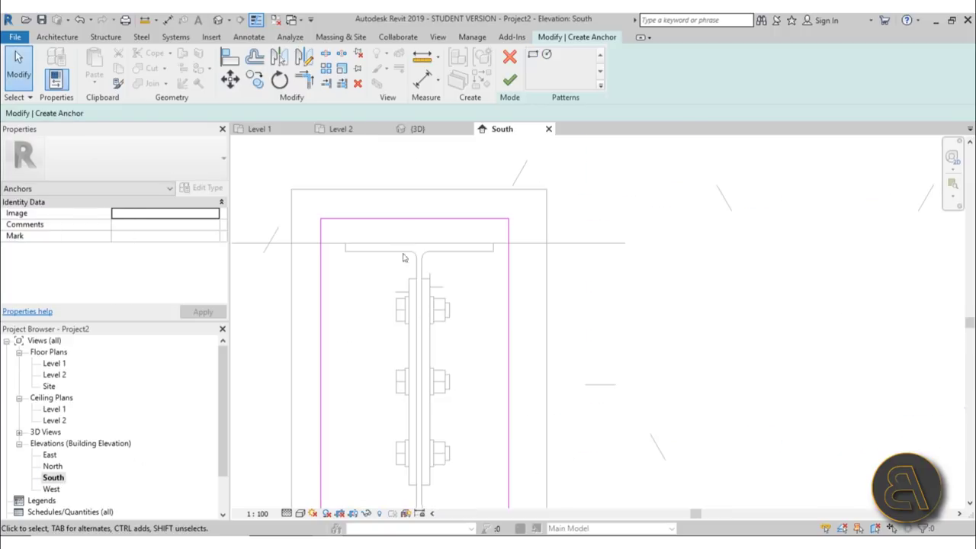
{"action": "left_click", "coordinate": [401, 219]}
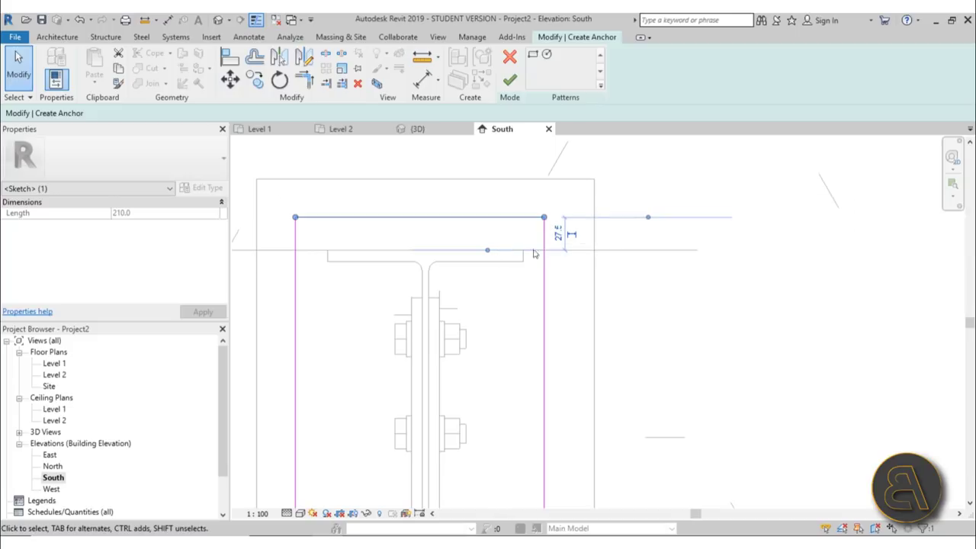
{"action": "left_click", "coordinate": [557, 235]}
{"action": "type", "text": "30"}
{"action": "key", "text": "Return"}
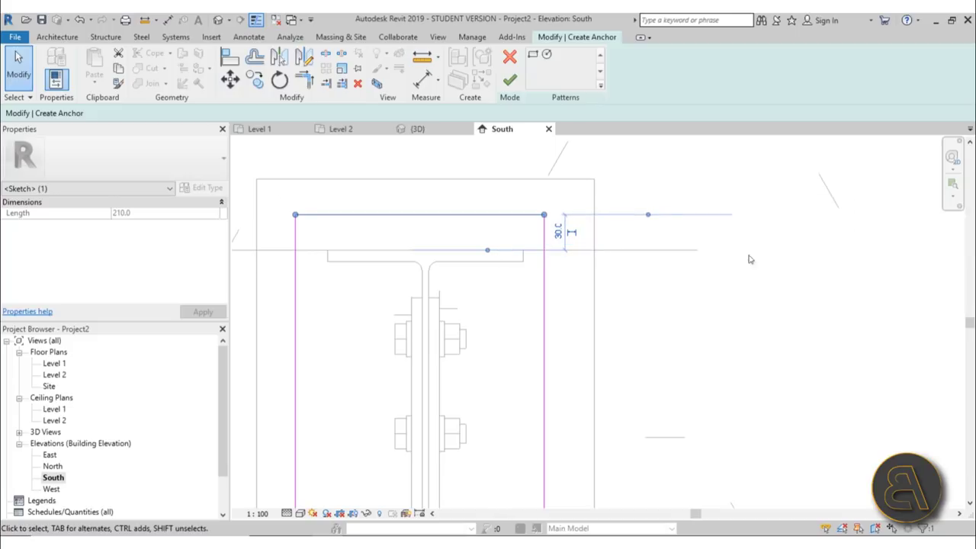
Dimension the anchor rectangle's right edge from the beam flange's tip and set the distance to 30 mm.
{"action": "scroll", "coordinate": [747, 259], "scroll_direction": "down", "scroll_amount": 3}
{"action": "left_click", "coordinate": [585, 279]}
{"action": "left_click", "coordinate": [577, 293]}
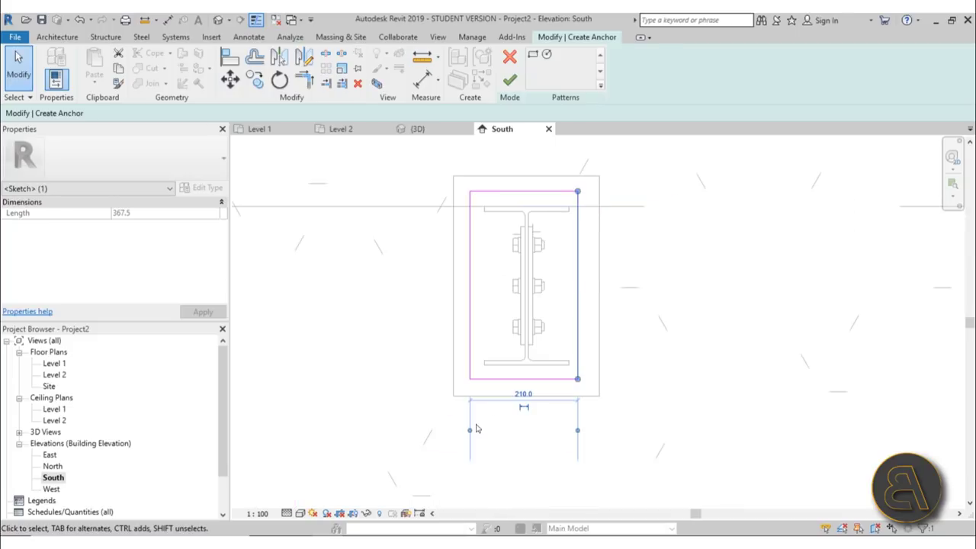
{"action": "left_click_drag", "start_coordinate": [469, 430], "coordinate": [571, 368]}
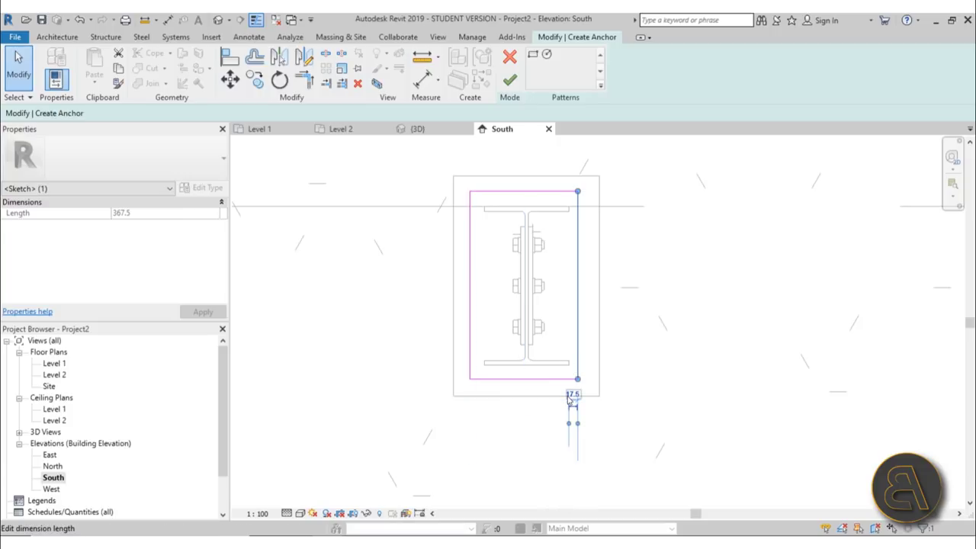
{"action": "left_click", "coordinate": [572, 394]}
{"action": "type", "text": "30"}
{"action": "key", "text": "Return"}
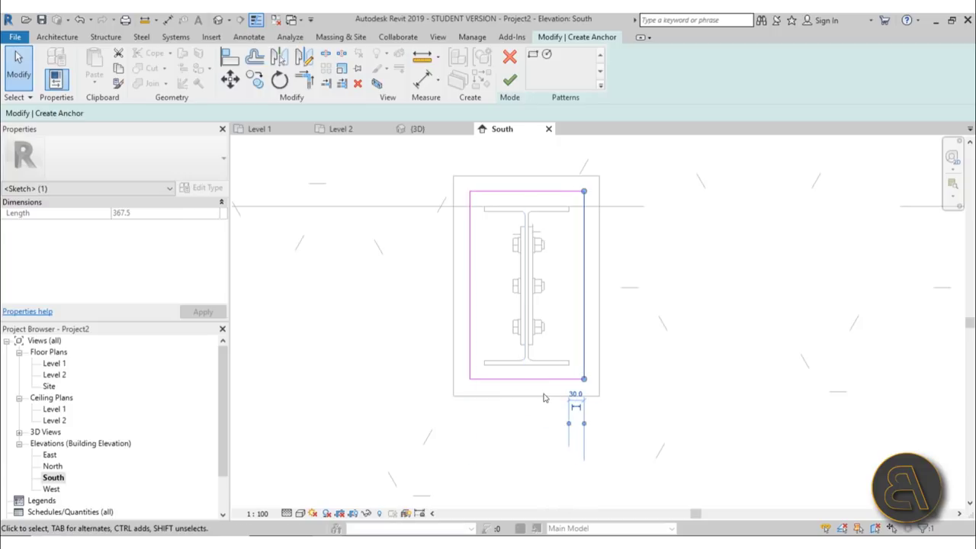
Dimension the anchor rectangle's left edge from the wall plate's left edge and set the distance to 30 mm.
{"action": "left_click", "coordinate": [470, 316]}
{"action": "left_click_drag", "start_coordinate": [584, 140], "coordinate": [453, 141]}
{"action": "left_click", "coordinate": [462, 164]}
{"action": "type", "text": "3"}
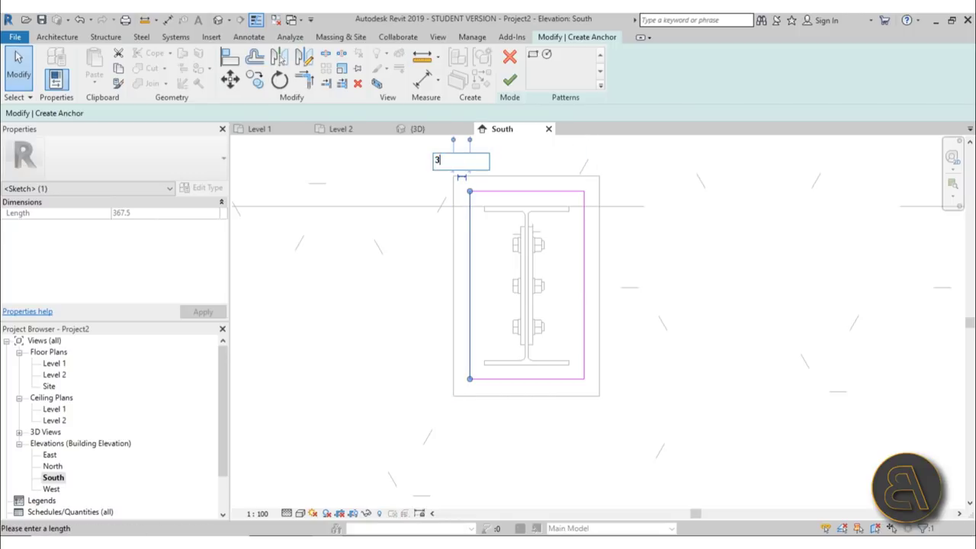
{"action": "type", "text": "0"}
{"action": "key", "text": "Return"}
Set the anchor rectangle's lower edge 30 mm from the wall plate's lower edge and finish the anchor pattern.
{"action": "left_click", "coordinate": [520, 379]}
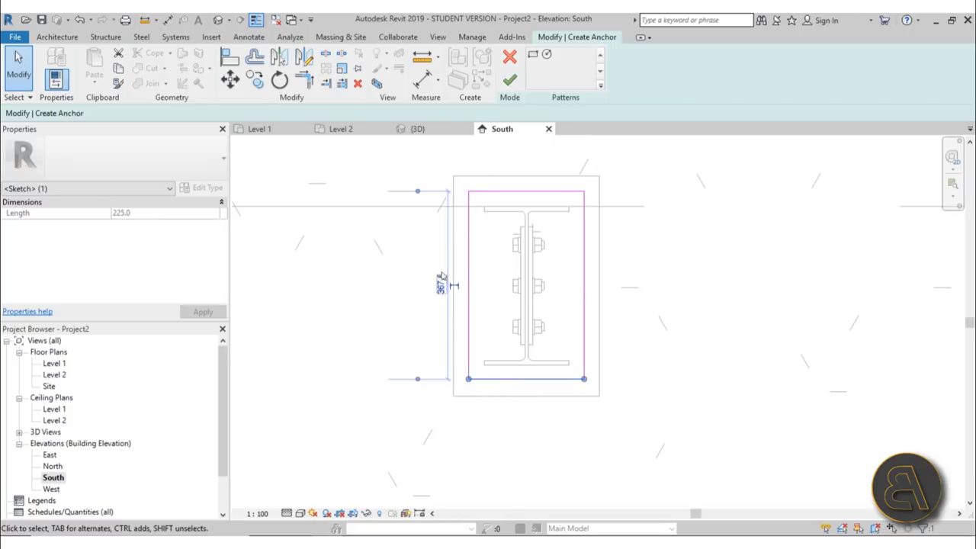
{"action": "left_click_drag", "start_coordinate": [418, 192], "coordinate": [465, 396]}
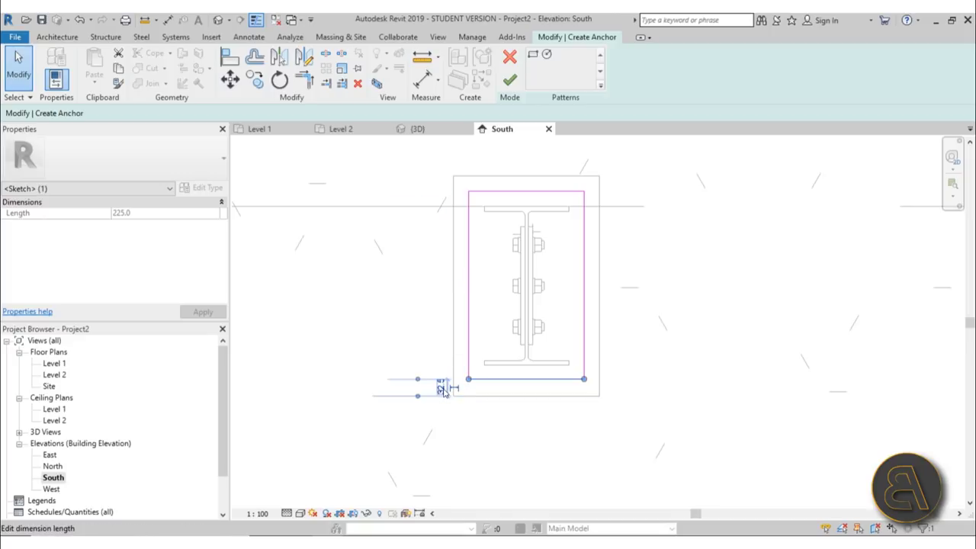
{"action": "left_click", "coordinate": [442, 389]}
{"action": "type", "text": "30"}
{"action": "key", "text": "Return"}
{"action": "left_click", "coordinate": [343, 260]}
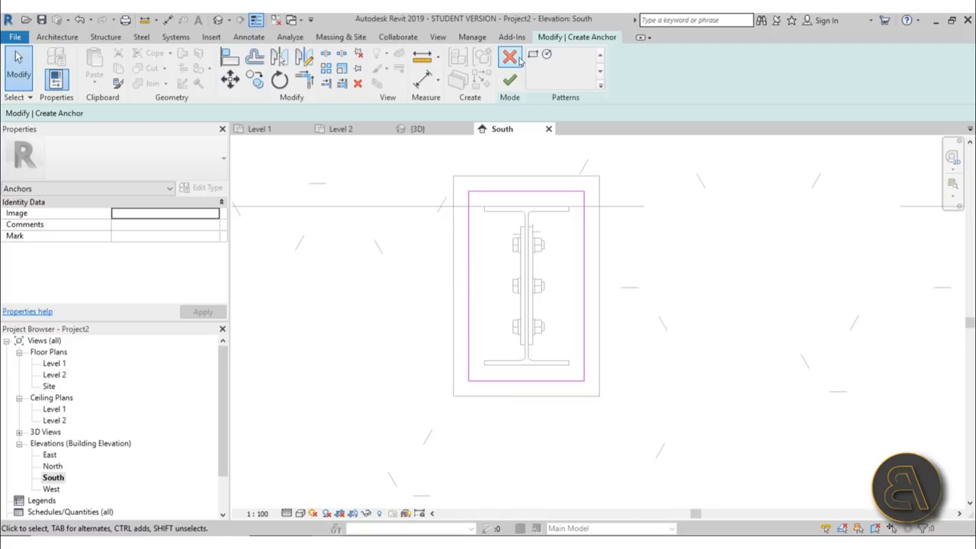
{"action": "left_click", "coordinate": [509, 79]}
{"action": "scroll", "coordinate": [568, 202], "scroll_direction": "up", "scroll_amount": 2}
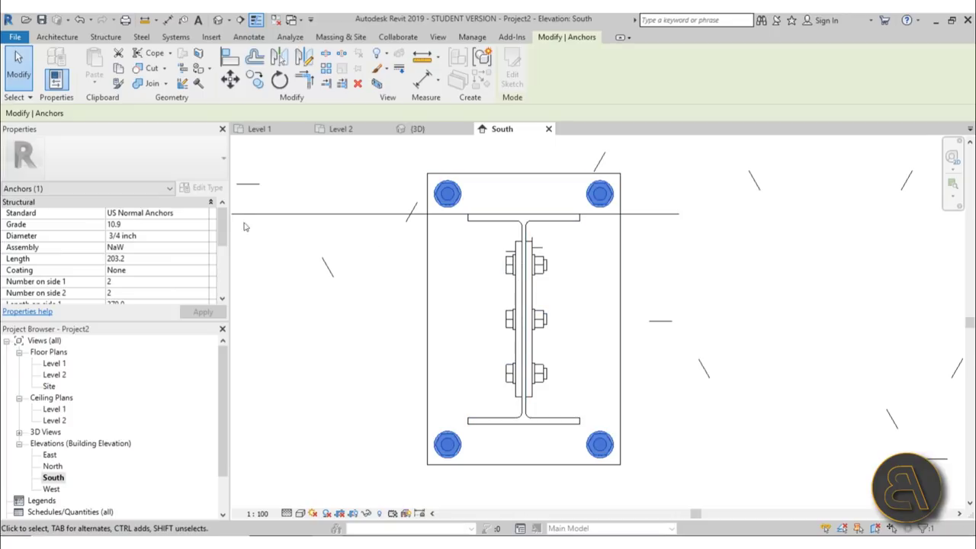
Change the anchors' standard to US J-Round Anchors and apply it.
{"action": "left_click", "coordinate": [204, 217]}
{"action": "scroll", "coordinate": [173, 255], "scroll_direction": "down", "scroll_amount": 1}
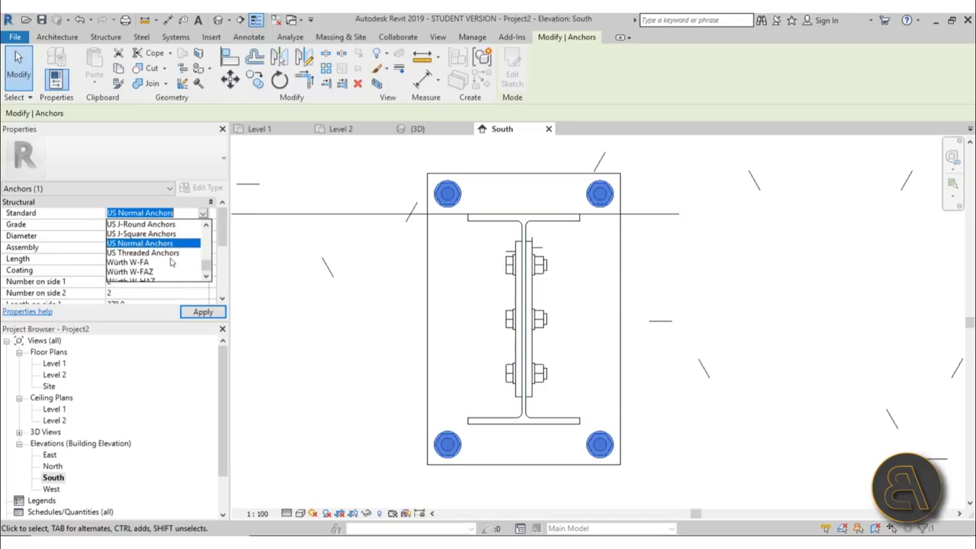
{"action": "left_click", "coordinate": [138, 224]}
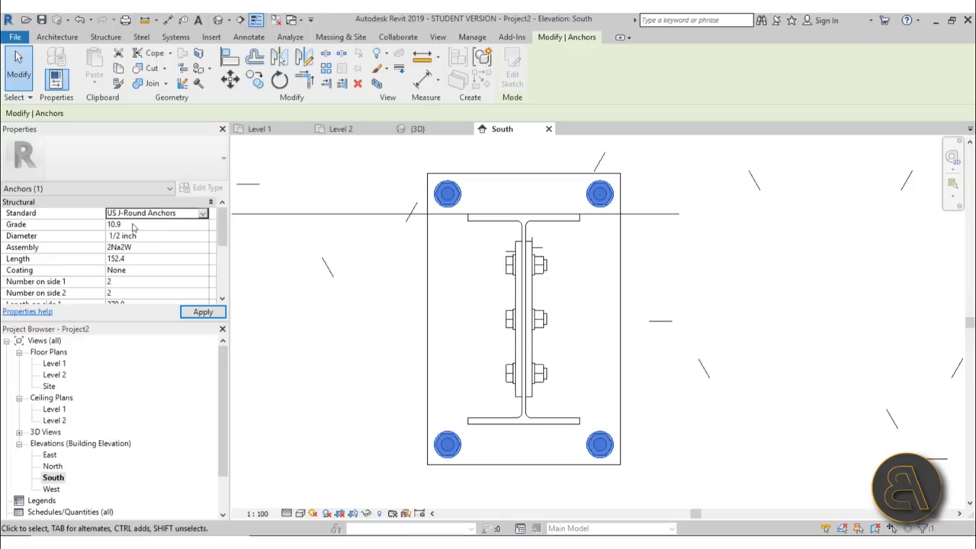
{"action": "left_click", "coordinate": [194, 312]}
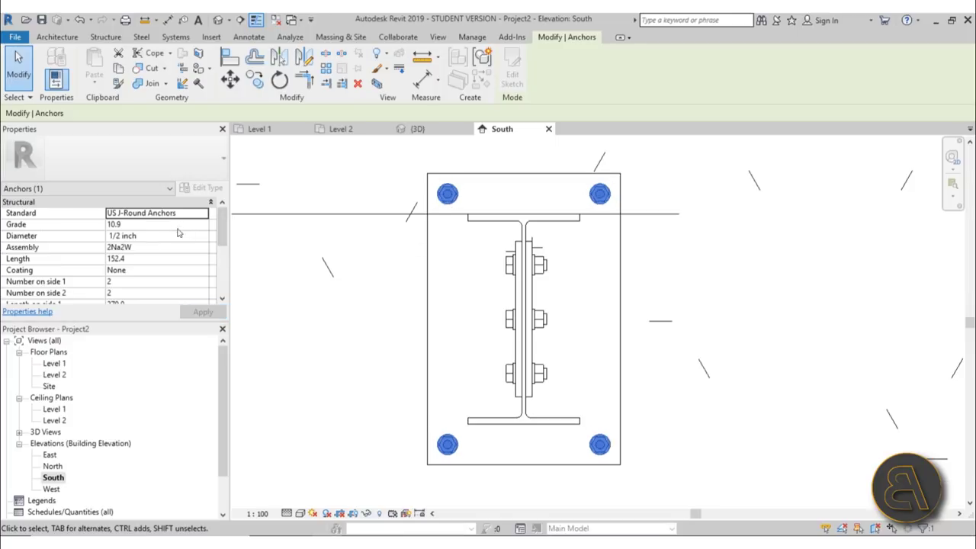
{"action": "left_click", "coordinate": [202, 238]}
{"action": "left_click", "coordinate": [203, 237]}
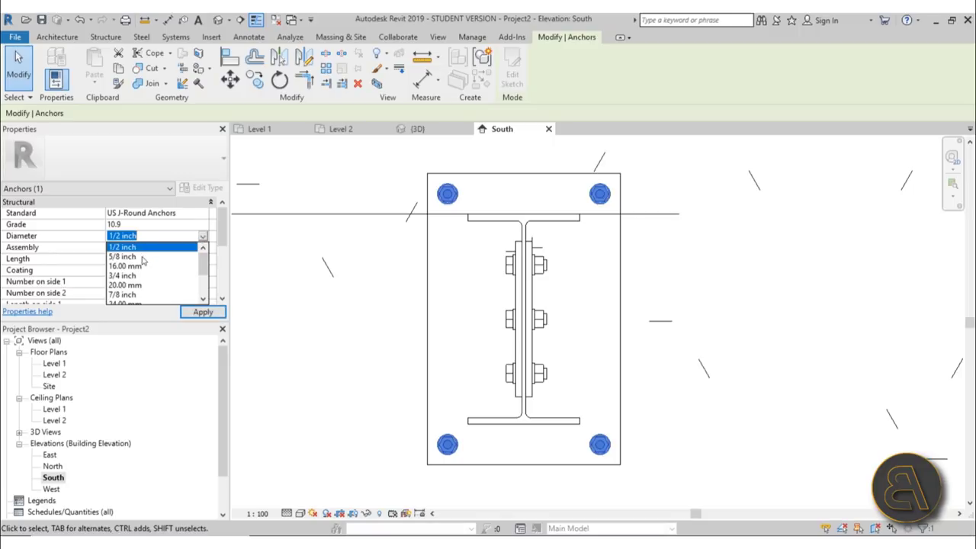
{"action": "left_click", "coordinate": [205, 238]}
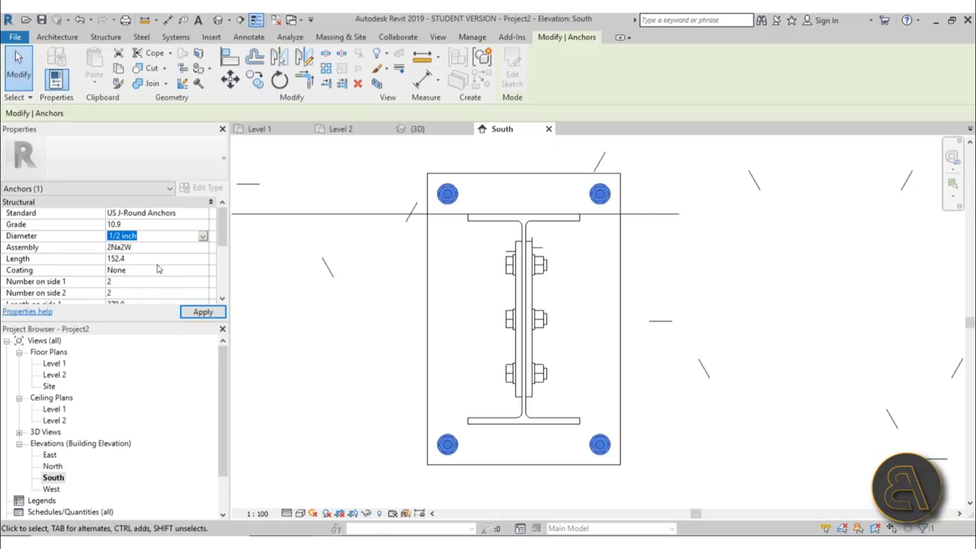
Set the number of anchors on side 2 to 4 and apply it.
{"action": "scroll", "coordinate": [205, 245], "scroll_direction": "down", "scroll_amount": 1}
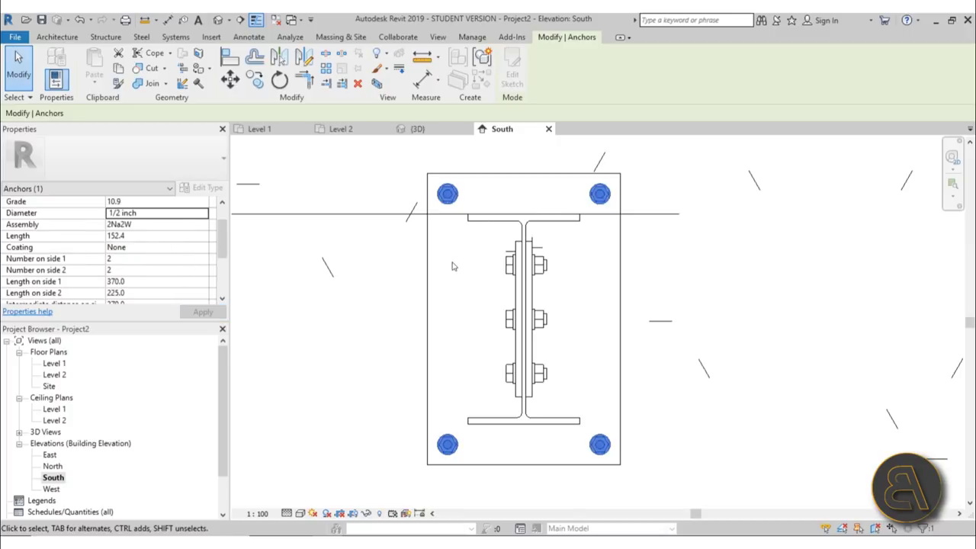
{"action": "left_click", "coordinate": [206, 272]}
{"action": "left_click", "coordinate": [204, 268]}
{"action": "left_click", "coordinate": [205, 313]}
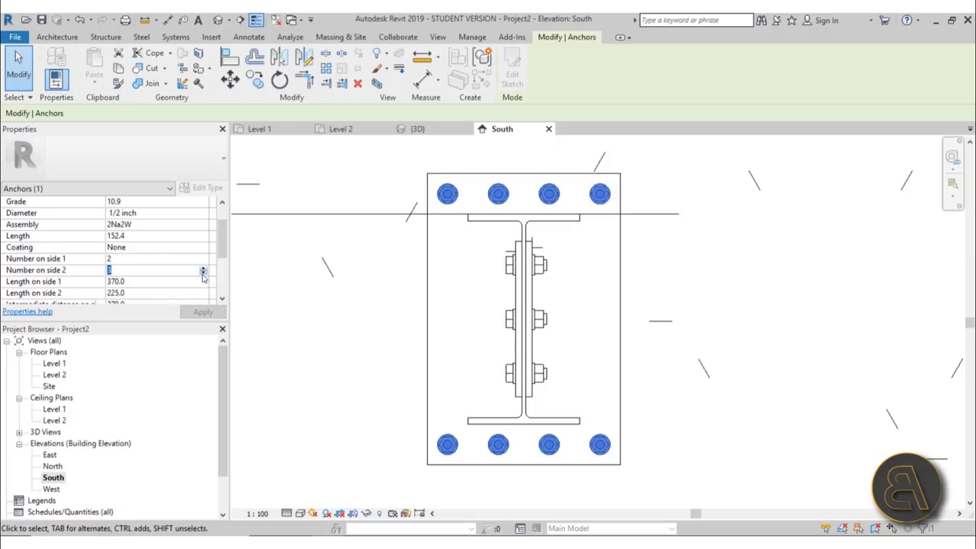
Set the anchors' number on side 1 to 4 and on side 2 to 2, and apply the changes.
{"action": "left_click", "coordinate": [203, 274]}
{"action": "left_click", "coordinate": [203, 259]}
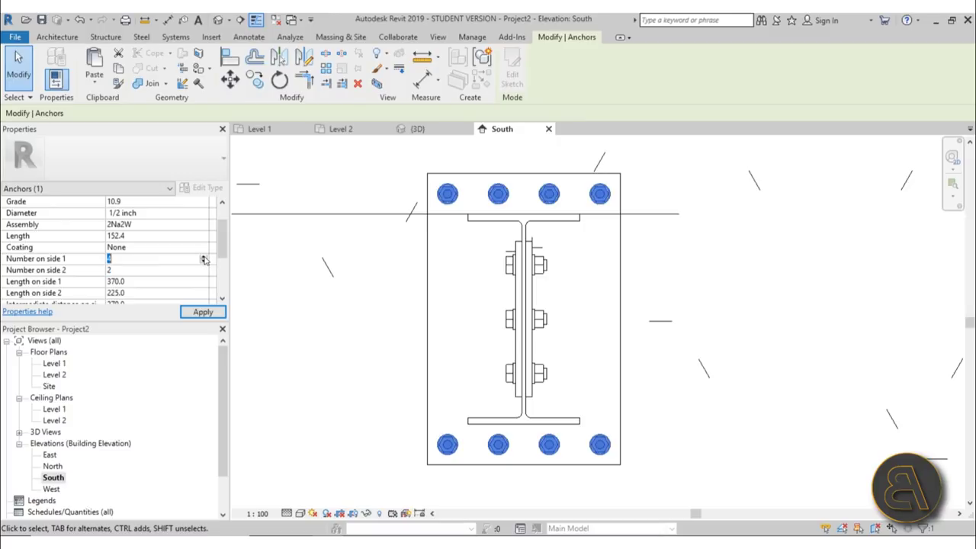
{"action": "left_click", "coordinate": [203, 312]}
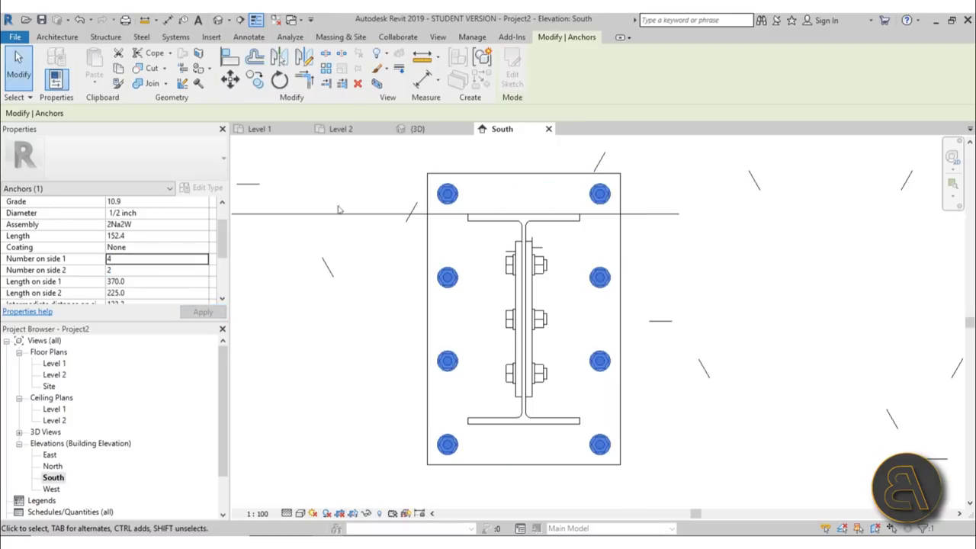
Set the anchors' diameter to 3/4 inch.
{"action": "scroll", "coordinate": [138, 238], "scroll_direction": "up", "scroll_amount": 1}
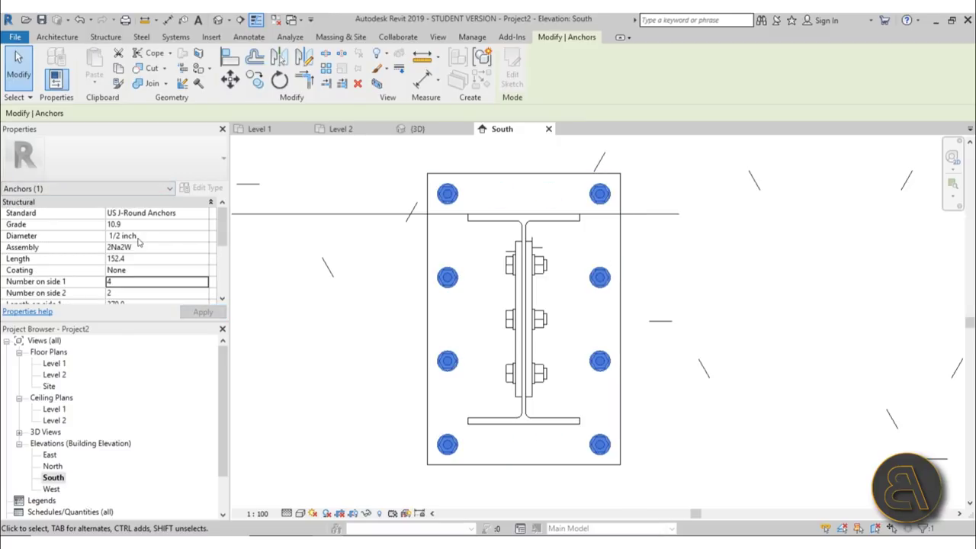
{"action": "left_click", "coordinate": [205, 236]}
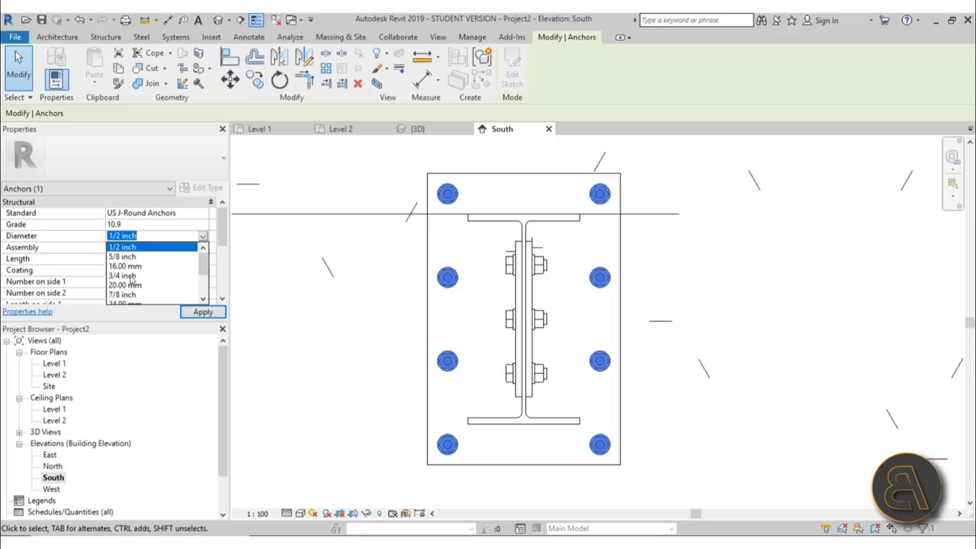
{"action": "left_click", "coordinate": [128, 276]}
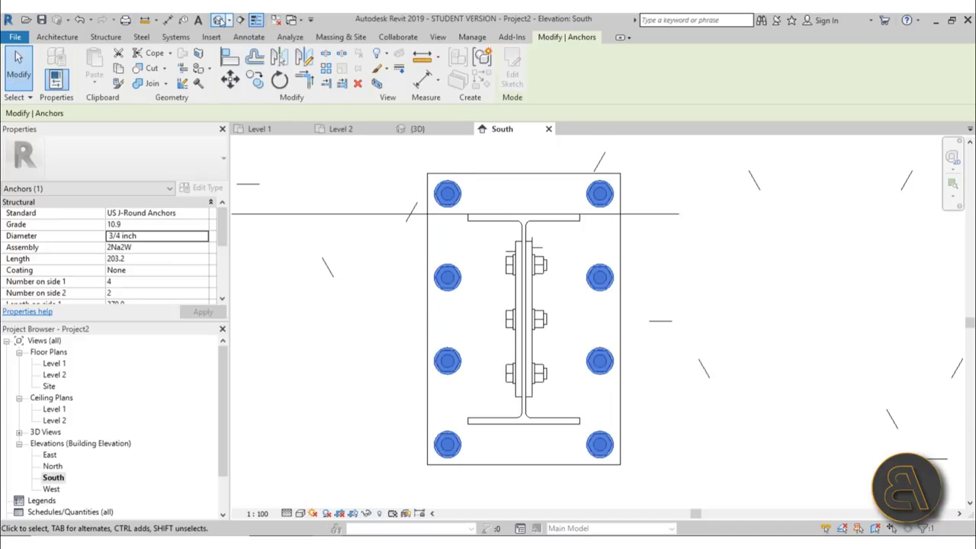
Switch to the 3D view and set its model display transparency to 40 in the Graphic Display Options.
{"action": "left_click", "coordinate": [221, 21]}
{"action": "scroll", "coordinate": [566, 255], "scroll_direction": "down", "scroll_amount": 3}
{"action": "middle_click_drag", "start_coordinate": [554, 264], "coordinate": [654, 359], "text": "shift"}
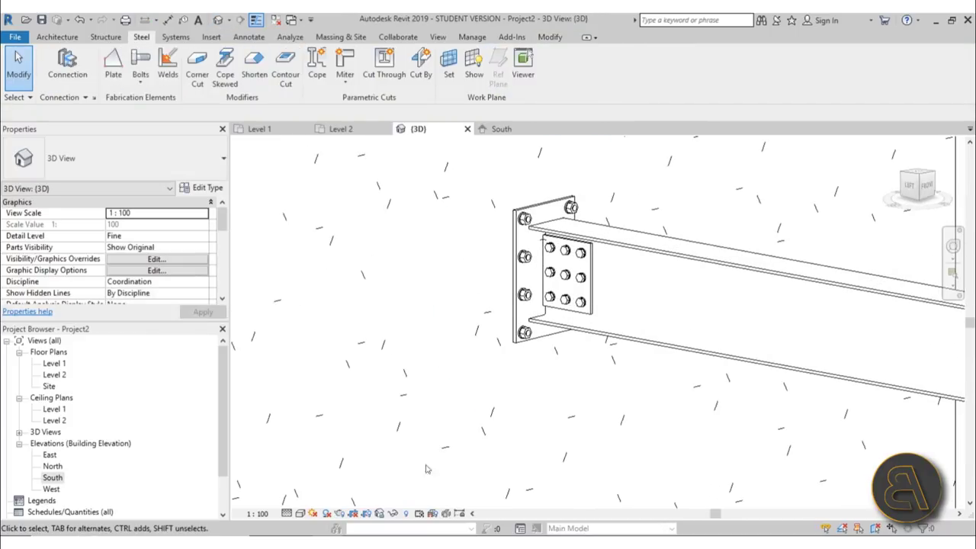
{"action": "left_click", "coordinate": [301, 513]}
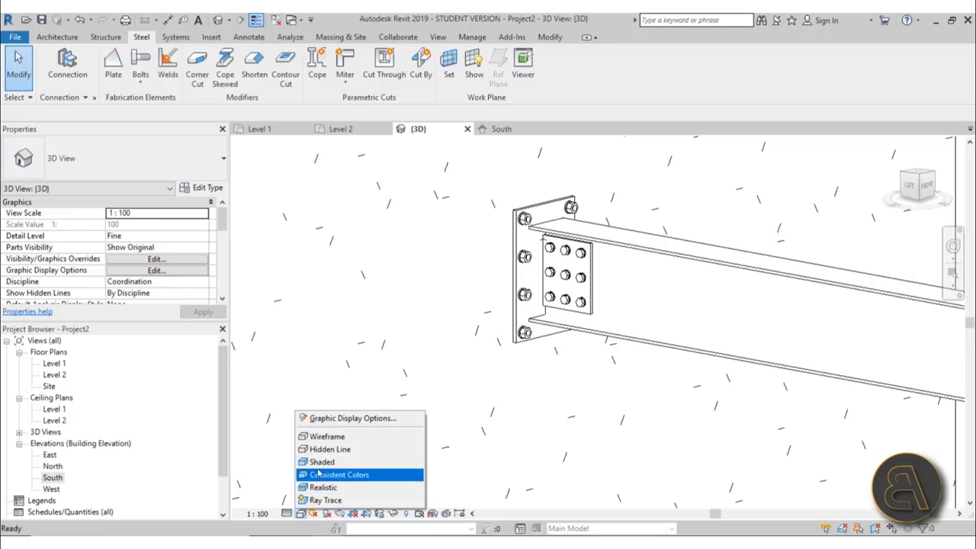
{"action": "left_click", "coordinate": [335, 416]}
{"action": "left_click", "coordinate": [839, 252]}
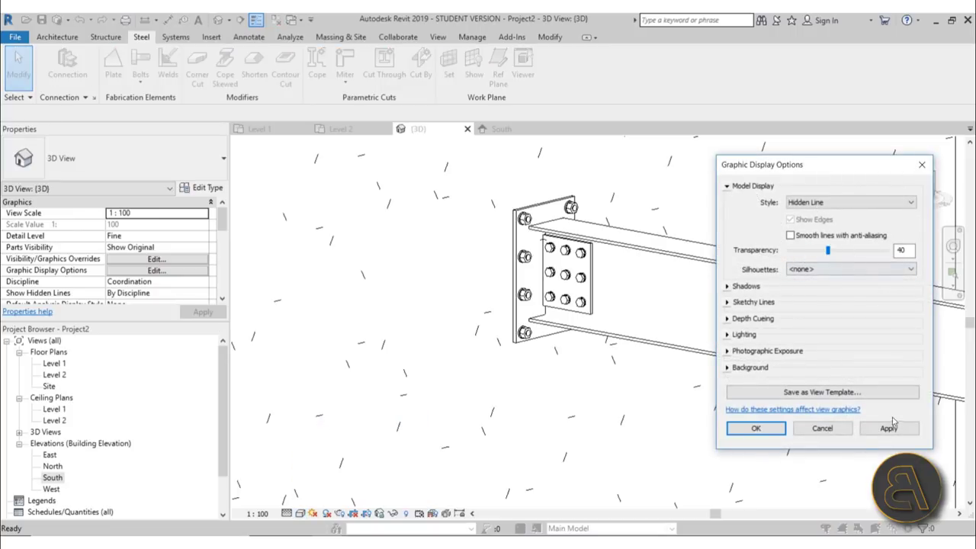
{"action": "left_click", "coordinate": [889, 428]}
{"action": "left_click", "coordinate": [756, 428]}
Change the 3D view's visual style to Realistic.
{"action": "middle_click_drag", "start_coordinate": [533, 366], "coordinate": [488, 290], "text": "shift"}
{"action": "scroll", "coordinate": [485, 269], "scroll_direction": "up", "scroll_amount": 4}
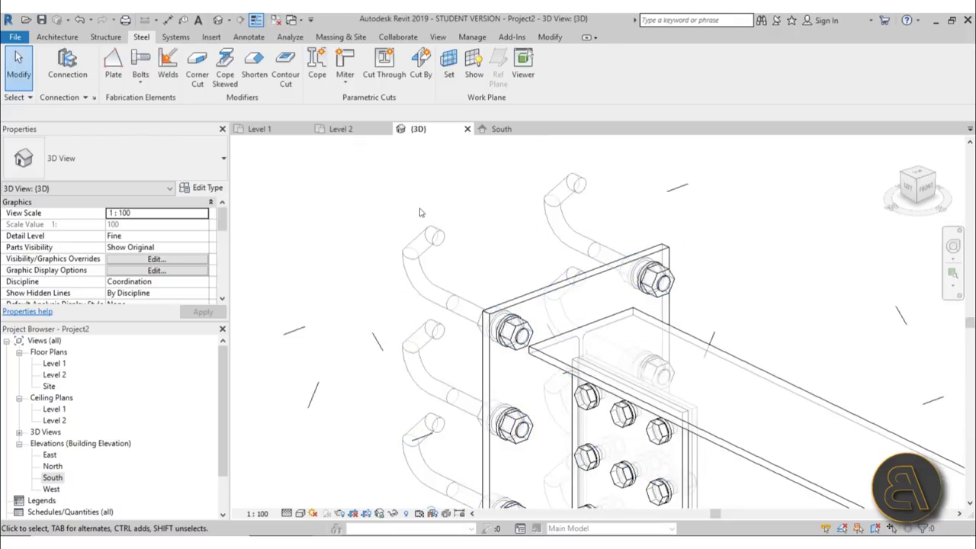
{"action": "scroll", "coordinate": [419, 212], "scroll_direction": "down", "scroll_amount": 4}
{"action": "middle_click_drag", "start_coordinate": [419, 221], "coordinate": [514, 377], "text": "shift"}
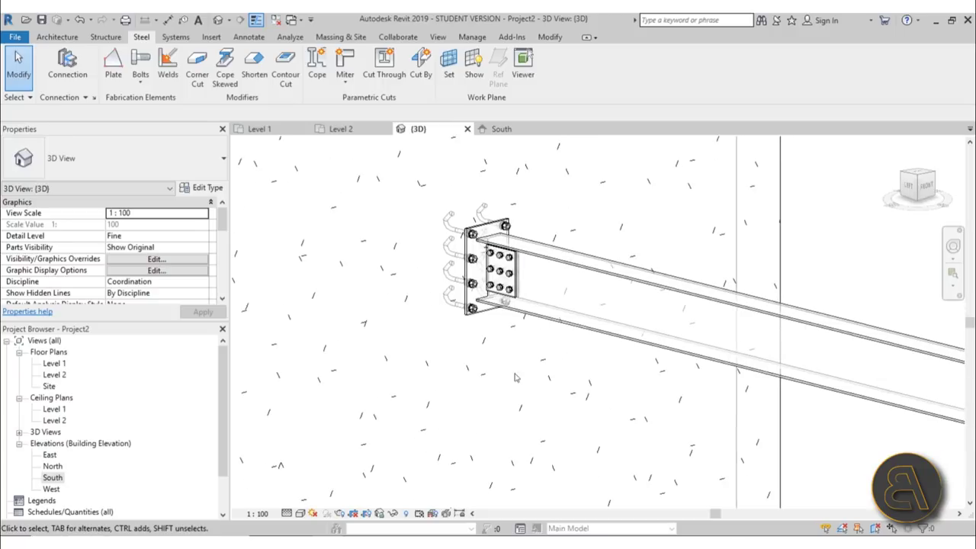
{"action": "left_click", "coordinate": [299, 514]}
{"action": "left_click", "coordinate": [358, 489]}
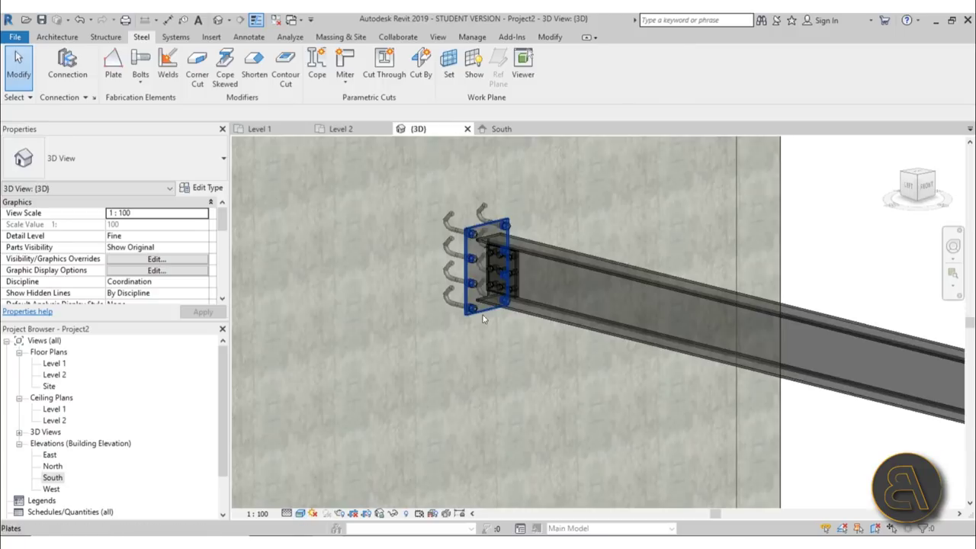
Examine the transparent beam connection from several angles, including the bolted web plates and the J-anchors embedded in the wall.
{"action": "middle_click_drag", "start_coordinate": [487, 327], "coordinate": [442, 366], "text": "shift"}
{"action": "scroll", "coordinate": [476, 235], "scroll_direction": "up", "scroll_amount": 5}
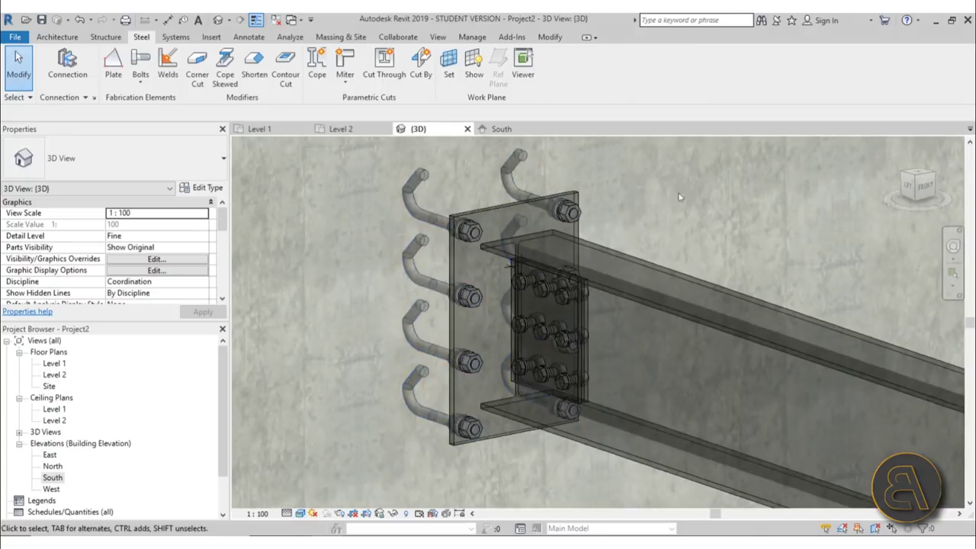
{"action": "middle_click_drag", "start_coordinate": [681, 202], "coordinate": [690, 210], "text": "shift"}
{"action": "scroll", "coordinate": [690, 211], "scroll_direction": "down", "scroll_amount": 5}
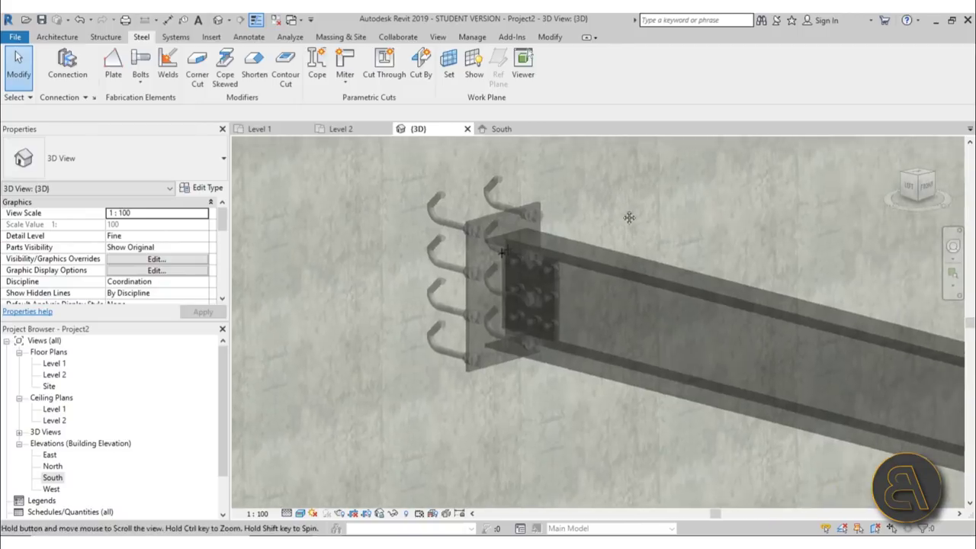
{"action": "middle_click_drag", "start_coordinate": [549, 328], "coordinate": [501, 327], "text": "shift"}
{"action": "scroll", "coordinate": [495, 248], "scroll_direction": "up", "scroll_amount": 4}
{"action": "scroll", "coordinate": [402, 169], "scroll_direction": "down", "scroll_amount": 3}
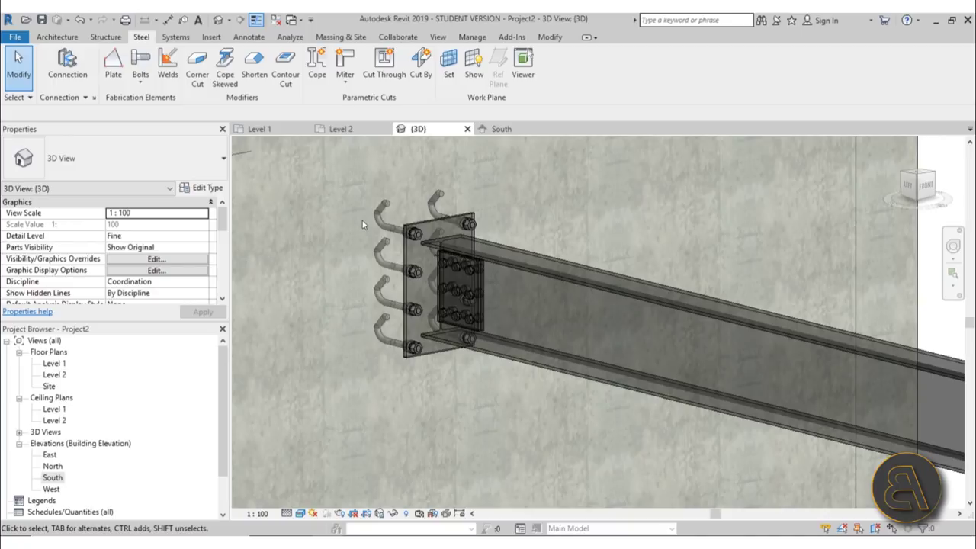
{"action": "left_click", "coordinate": [498, 249]}
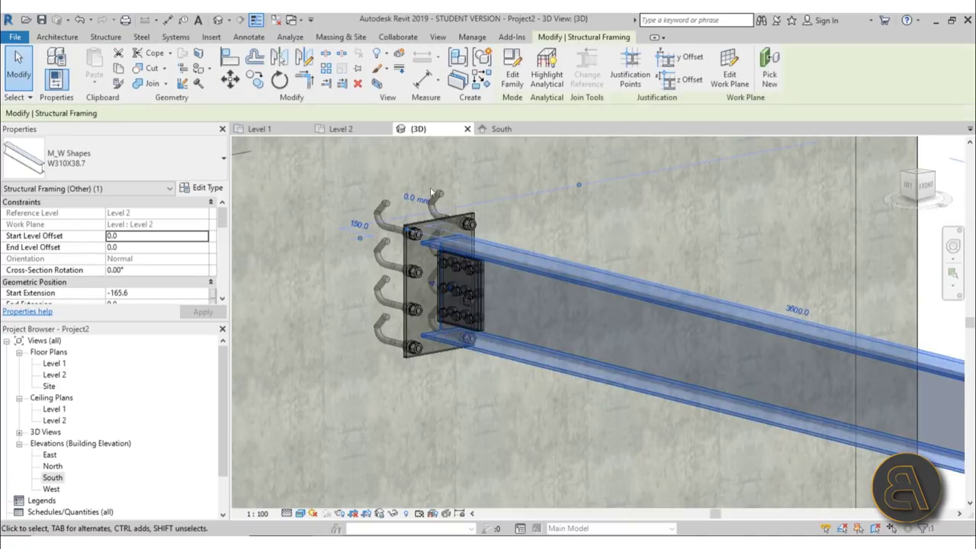
{"action": "key", "text": "Escape"}
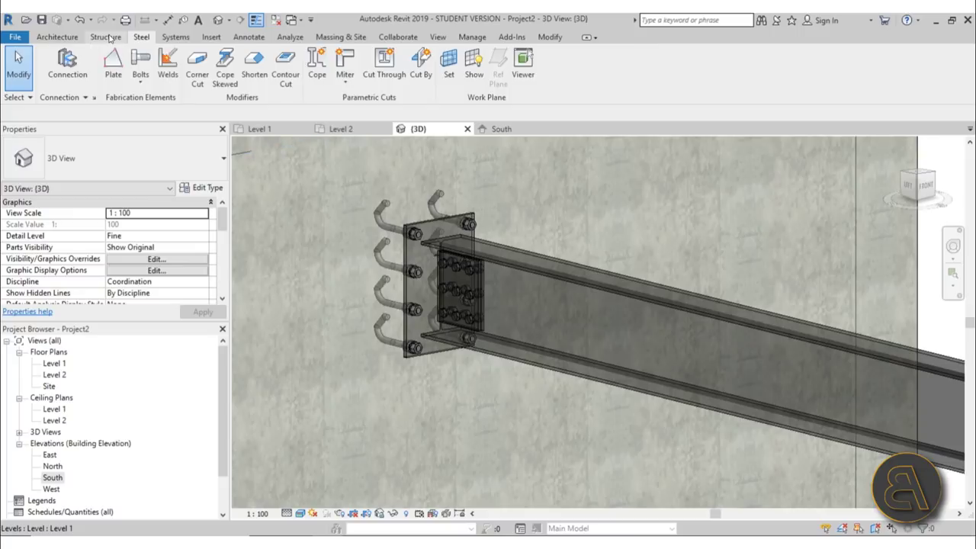
Place a Generic Connection on the W310X38.7 beam and customize it under the name Custom Connection.
{"action": "left_click", "coordinate": [107, 37]}
{"action": "left_click", "coordinate": [262, 64]}
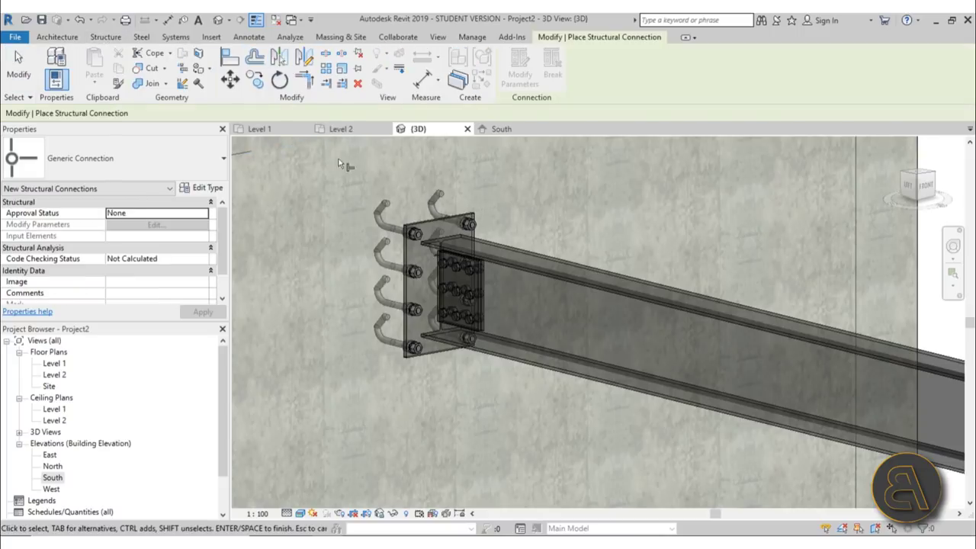
{"action": "left_click", "coordinate": [485, 246]}
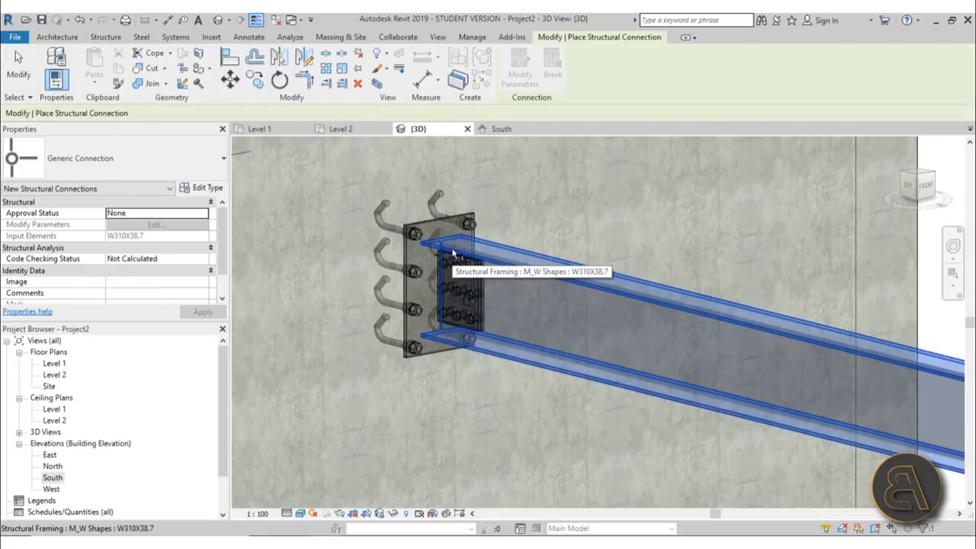
{"action": "key", "text": "Return"}
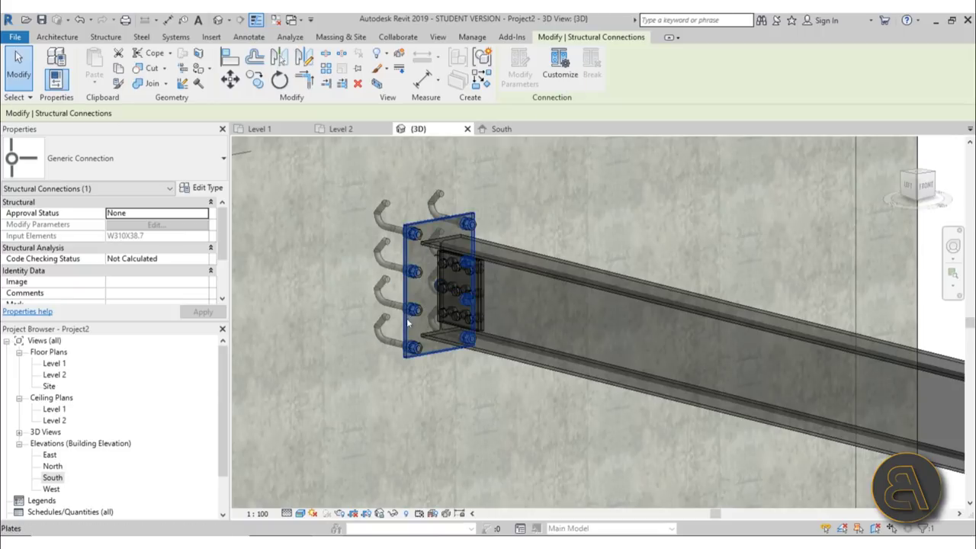
{"action": "left_click", "coordinate": [559, 68]}
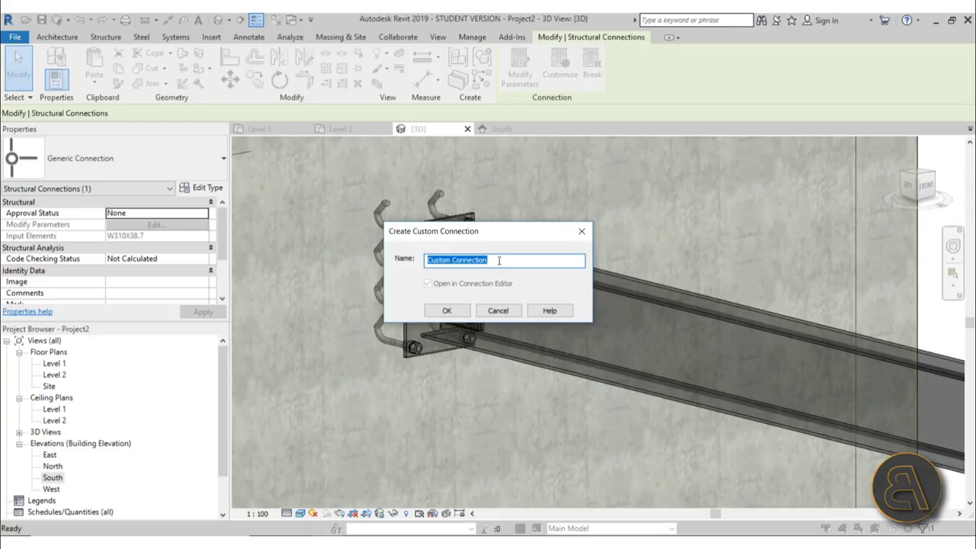
{"action": "left_click", "coordinate": [446, 311]}
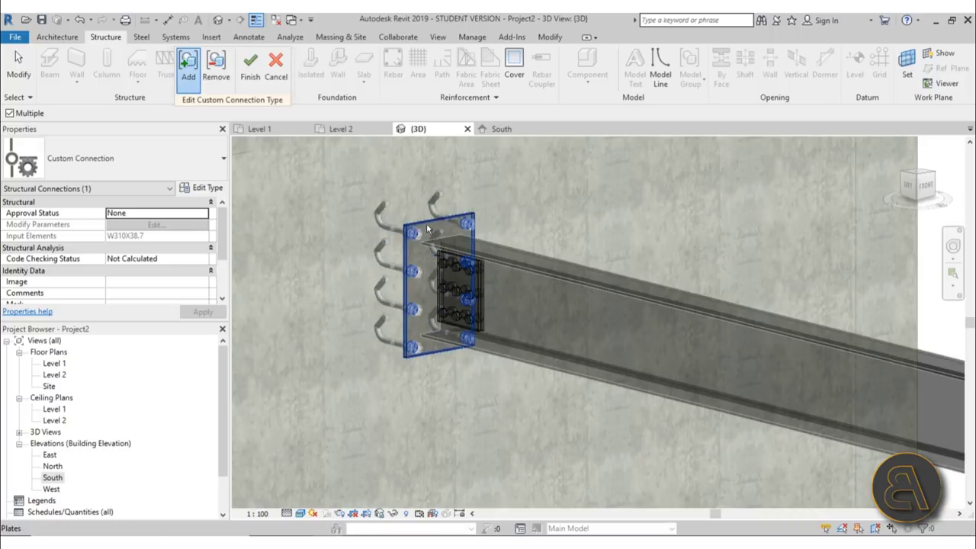
Add the plates, bolts and anchors around the beam's wall end to the custom connection and finish editing it.
{"action": "scroll", "coordinate": [433, 256], "scroll_direction": "up", "scroll_amount": 5}
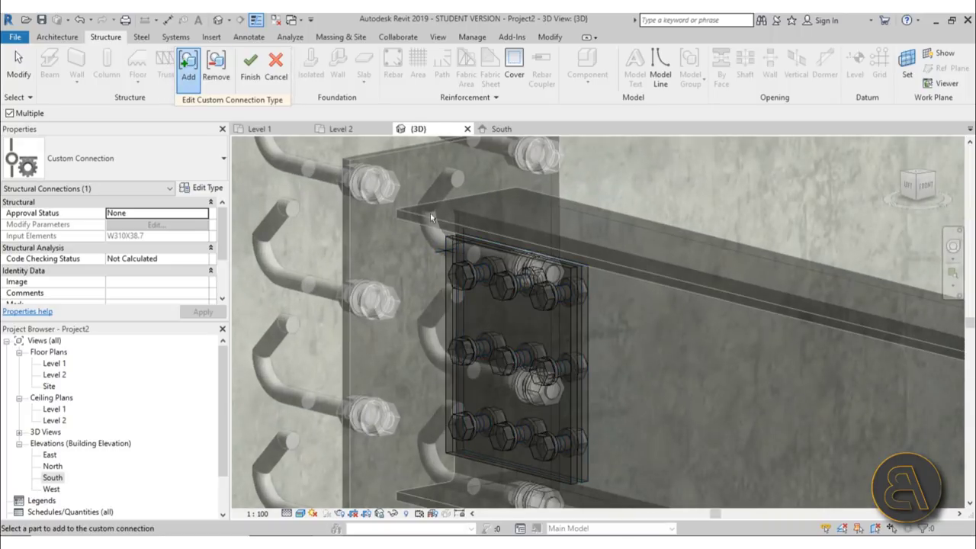
{"action": "scroll", "coordinate": [411, 206], "scroll_direction": "down", "scroll_amount": 5}
{"action": "left_click_drag", "start_coordinate": [317, 180], "coordinate": [573, 476]}
{"action": "middle_click_drag", "start_coordinate": [534, 373], "coordinate": [364, 321], "text": "shift"}
{"action": "middle_click_drag", "start_coordinate": [570, 290], "coordinate": [418, 181], "text": "shift"}
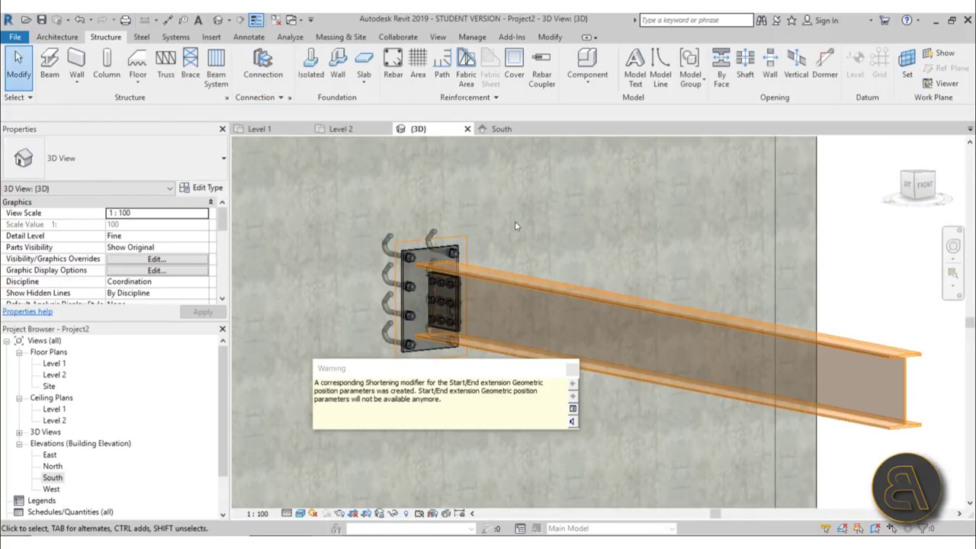
{"action": "key", "text": "Escape"}
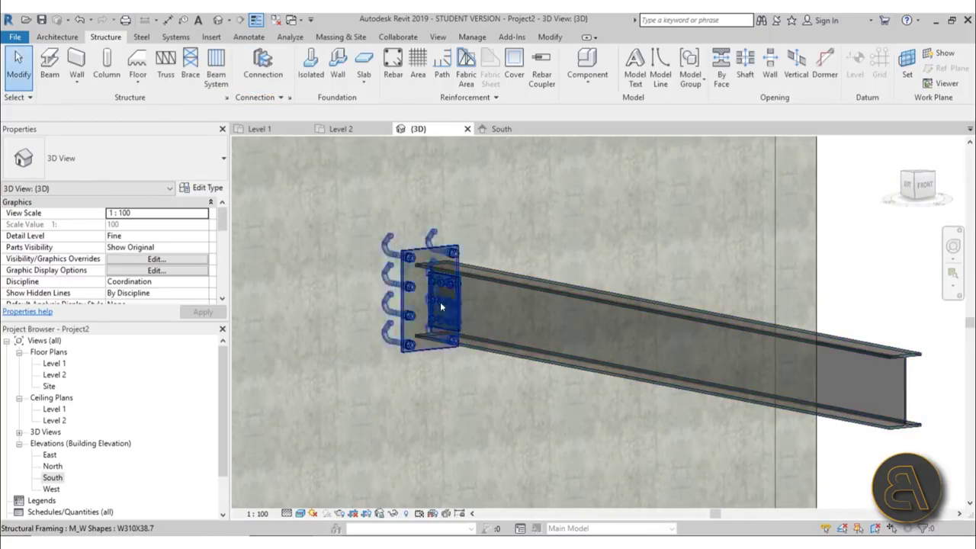
Examine the finished custom connection as a single element and review its type properties.
{"action": "left_click", "coordinate": [410, 332]}
{"action": "middle_click_drag", "start_coordinate": [409, 331], "coordinate": [480, 427], "text": "shift"}
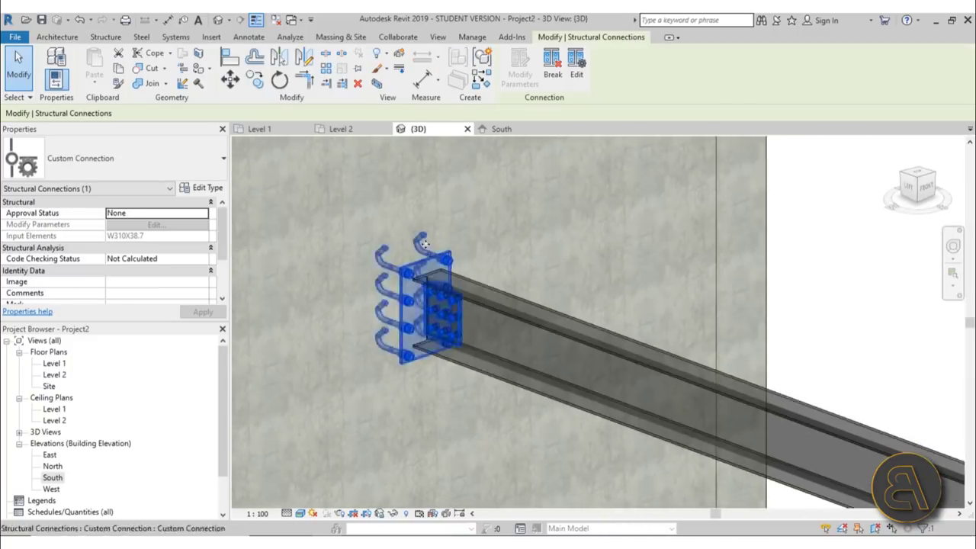
{"action": "scroll", "coordinate": [404, 237], "scroll_direction": "down", "scroll_amount": 3}
{"action": "key", "text": "Escape"}
{"action": "scroll", "coordinate": [443, 249], "scroll_direction": "up", "scroll_amount": 4}
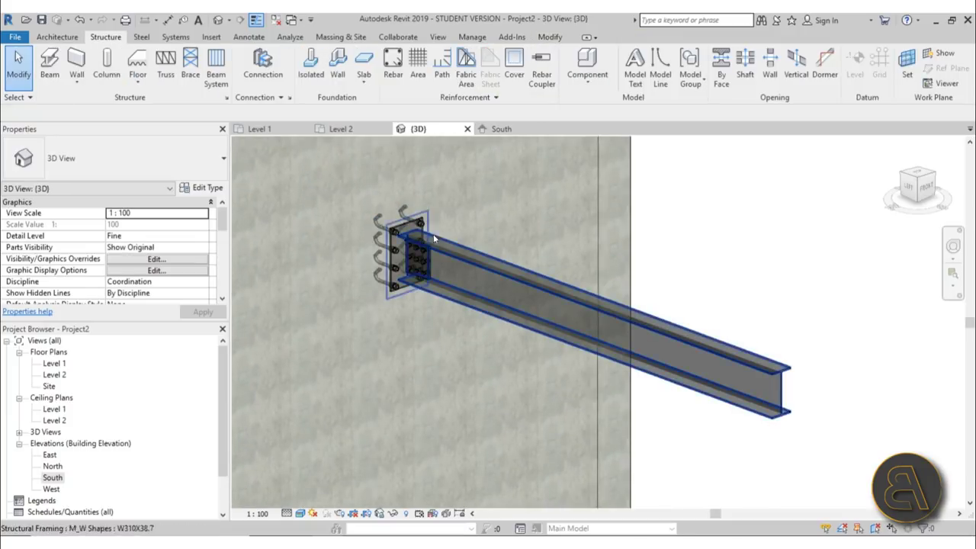
{"action": "left_click", "coordinate": [404, 235]}
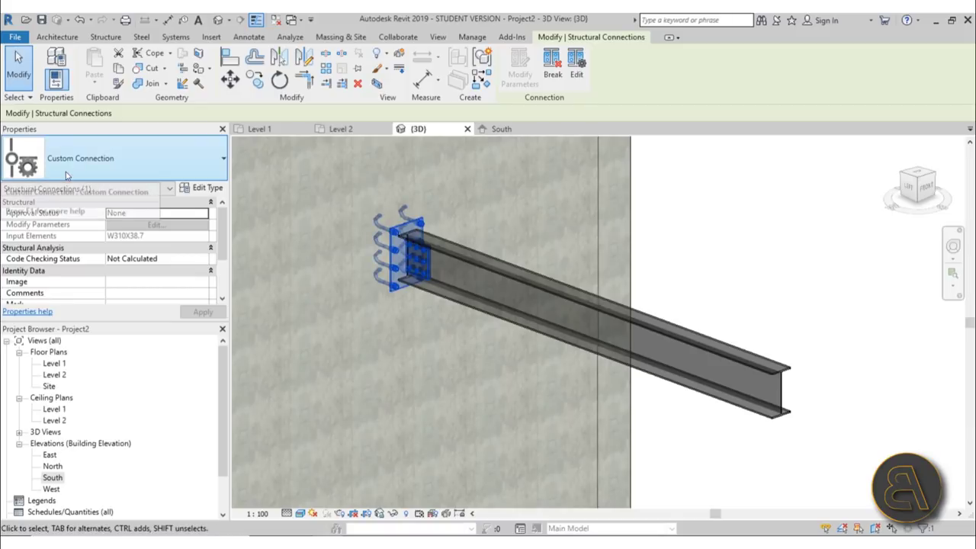
{"action": "left_click", "coordinate": [201, 188]}
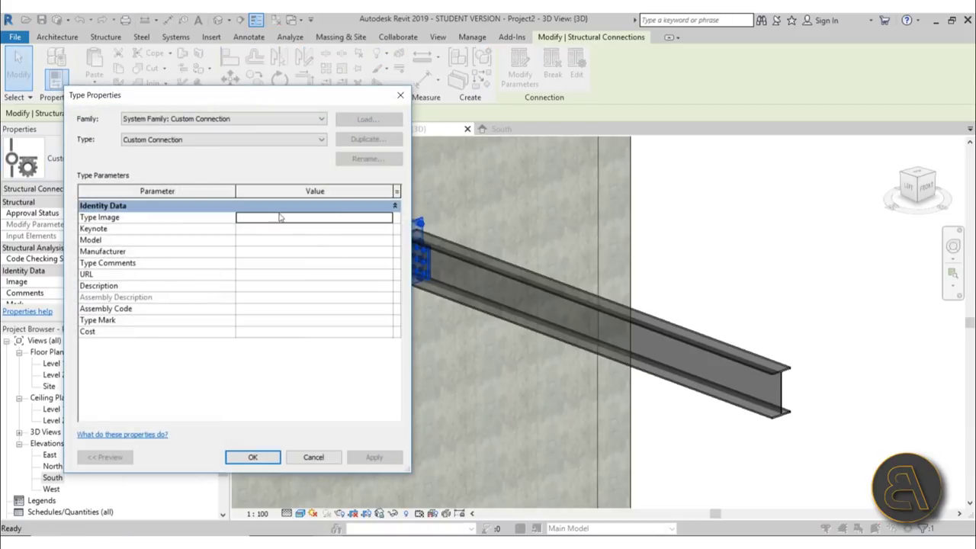
{"action": "left_click", "coordinate": [252, 457]}
{"action": "left_click", "coordinate": [331, 279]}
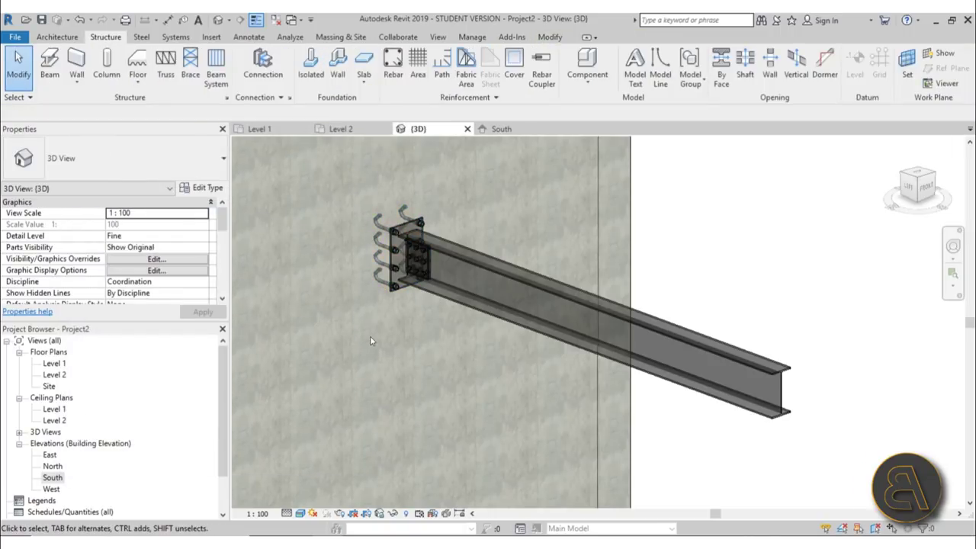
{"action": "left_click", "coordinate": [142, 37]}
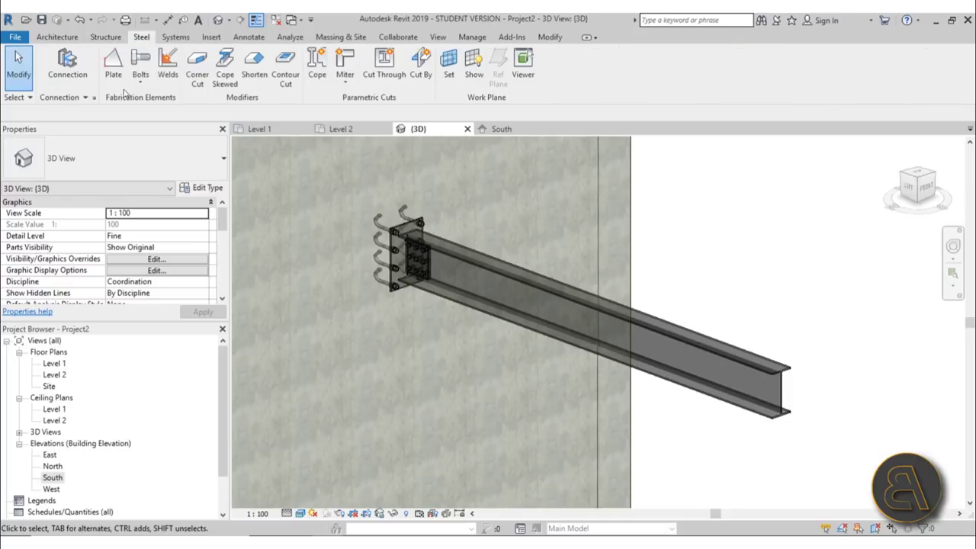